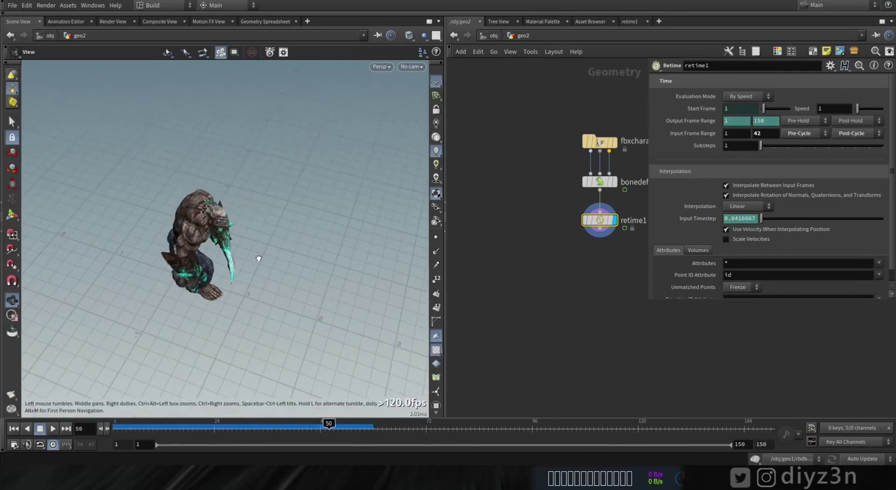
# Add an Agent node to the network beside the existing FBX character chain
pyautogui.moveTo(297, 289); pyautogui.dragTo(211, 233)
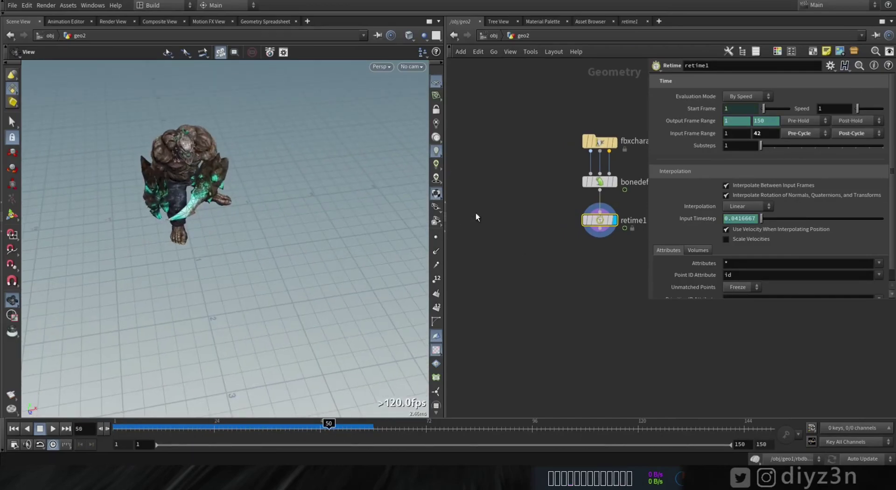
pyautogui.press('Tab')
pyautogui.moveTo(556, 63)
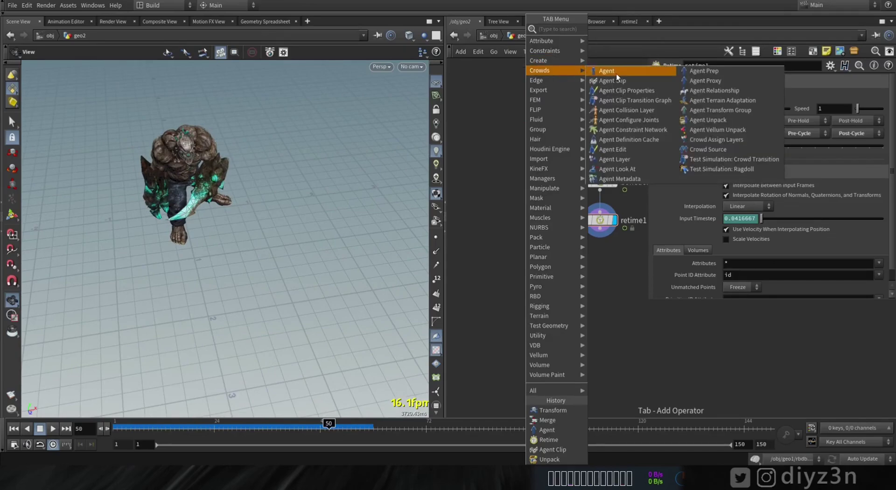
pyautogui.click(616, 74)
pyautogui.click(516, 153)
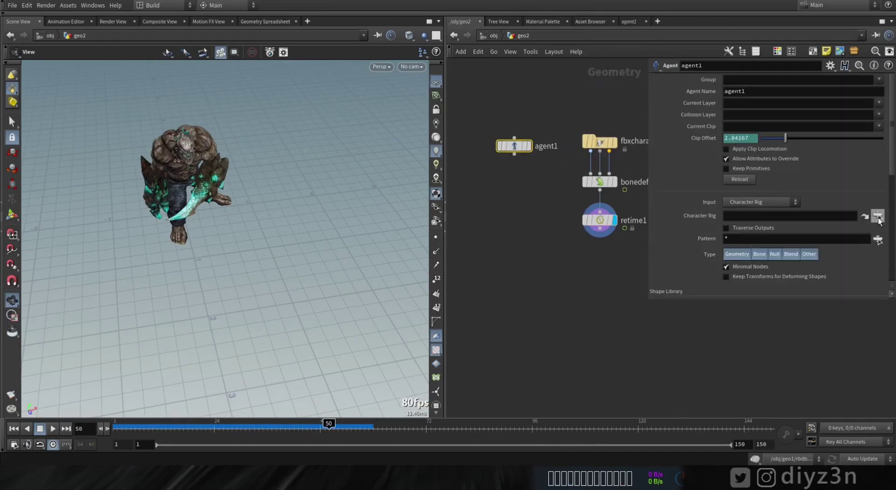
# Set the agent's input to FBX, load $HIP/Walking.fbx as its file and display the node
pyautogui.click(762, 202)
pyautogui.click(756, 234)
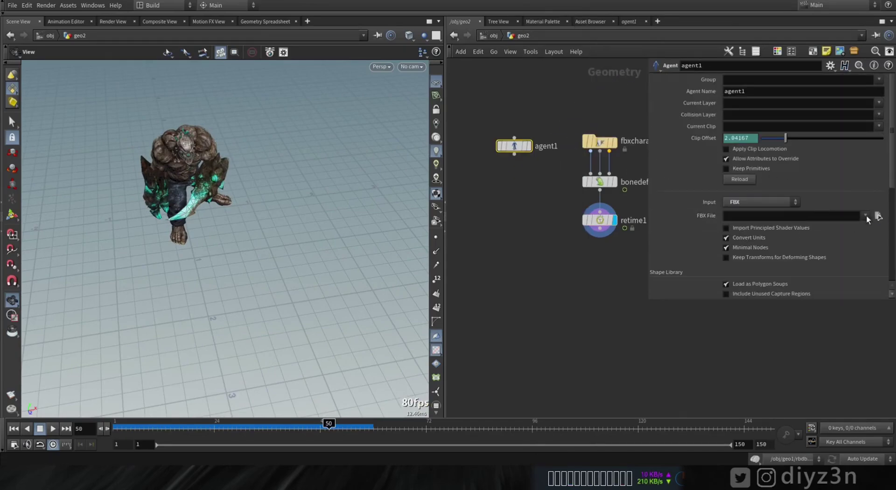
pyautogui.click(873, 215)
pyautogui.doubleClick(658, 173)
pyautogui.scroll(-5, 887, 156)
pyautogui.click(528, 146)
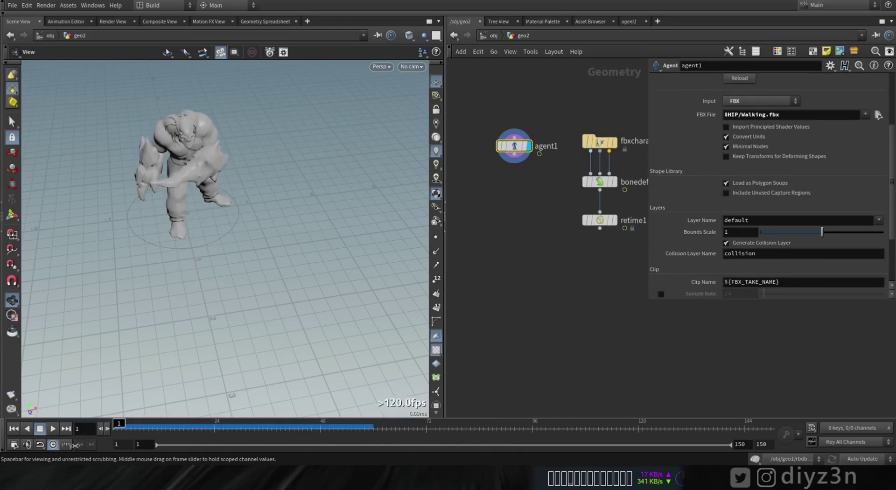
# Enable Convert to In-Place Animation on the agent with mixamorig_Hips as the locomotion node
pyautogui.scroll(-4, 893, 207)
pyautogui.click(757, 250)
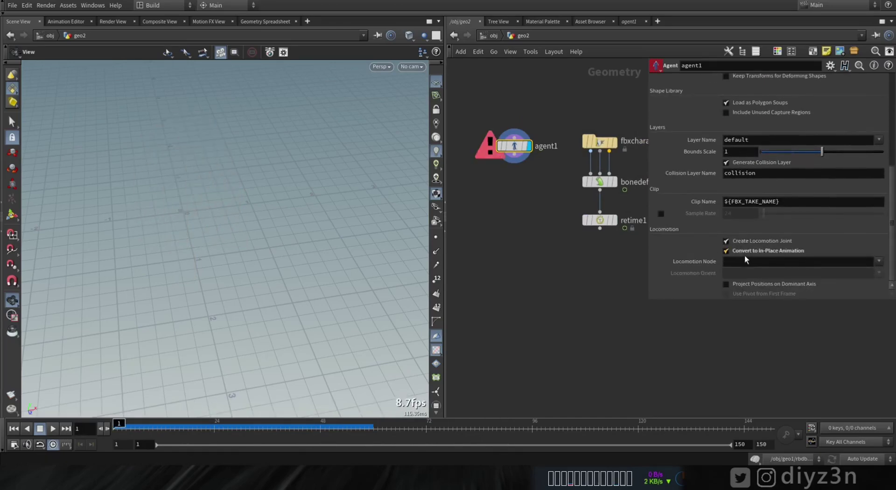
pyautogui.click(879, 262)
pyautogui.click(822, 4)
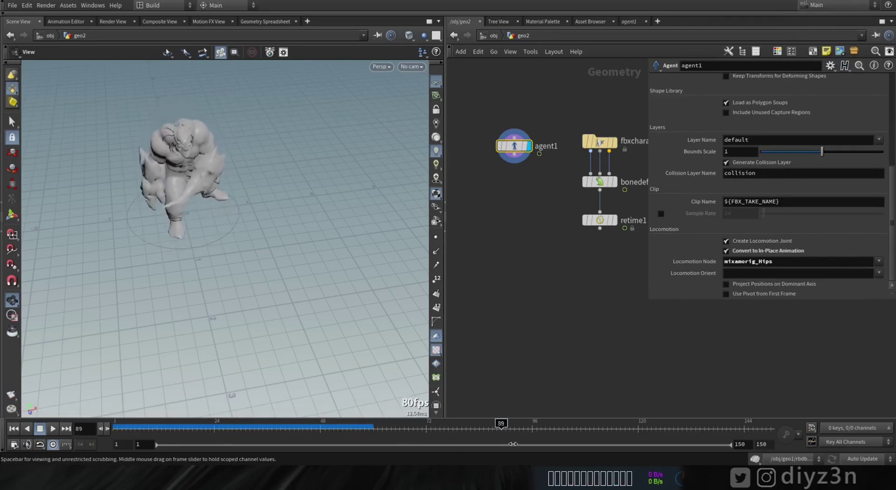
# Append a Transform node to the agent and set its Z translation to the expression $T * .7
pyautogui.moveTo(540, 154); pyautogui.dragTo(510, 204)
pyautogui.press('Tab')
pyautogui.write('tr')
pyautogui.click(593, 48)
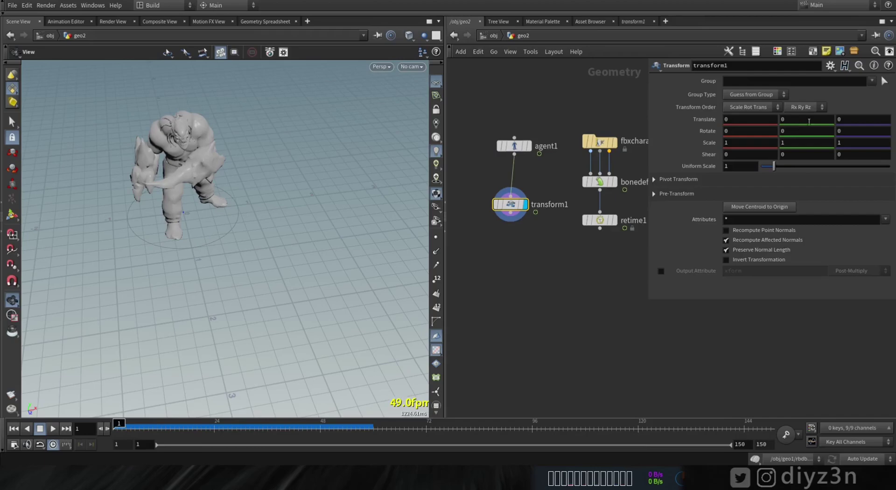
pyautogui.click(853, 120)
pyautogui.write('$T ')
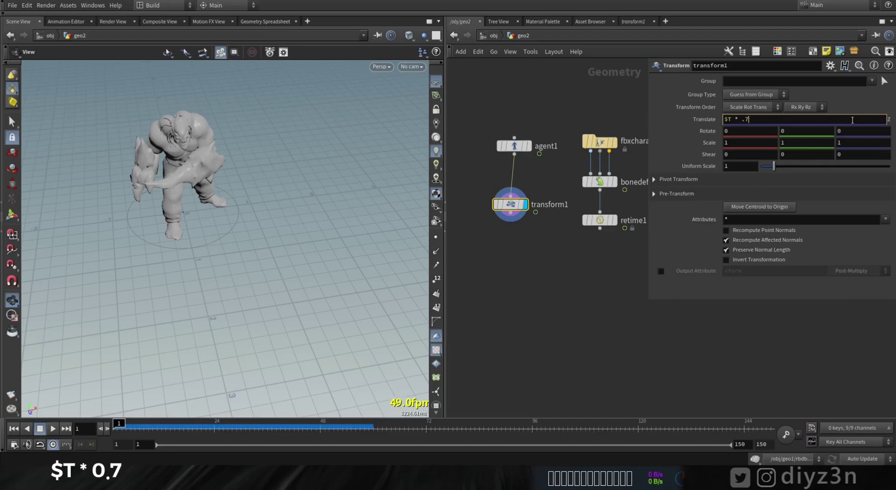
pyautogui.write(' * .7')
pyautogui.press('Return')
# Play and scrub the animation to check the transformed agent's forward movement, returning to frame 1
pyautogui.click(52, 430)
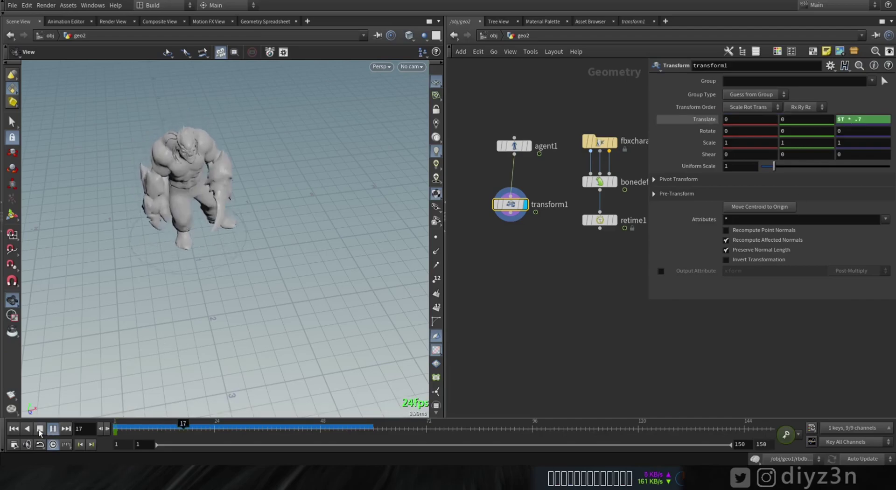
pyautogui.click(39, 430)
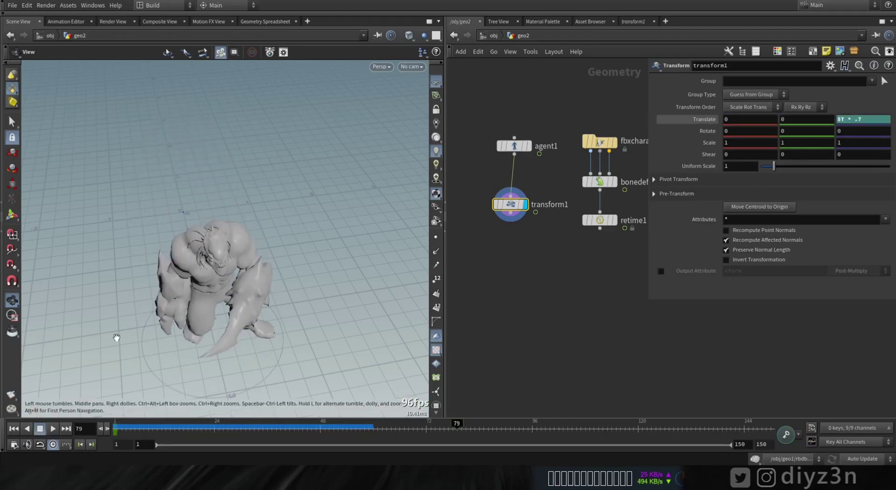
pyautogui.hotkey('ctrl', 'Up')
pyautogui.moveTo(162, 432); pyautogui.dragTo(276, 429)
pyautogui.hotkey('ctrl', 'Up')
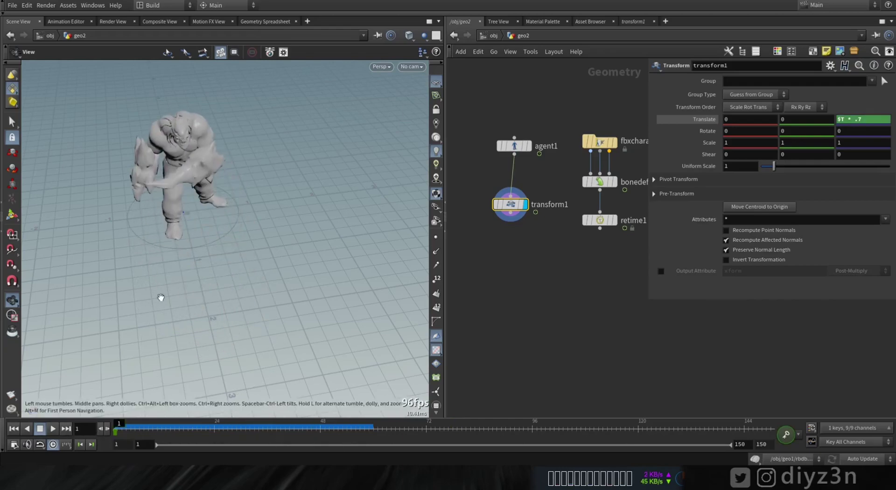
# Duplicate the Agent node beside the original, enable Apply Clip Locomotion on the copy and display it
pyautogui.moveTo(469, 189); pyautogui.dragTo(513, 226, button='middle')
pyautogui.click(557, 182)
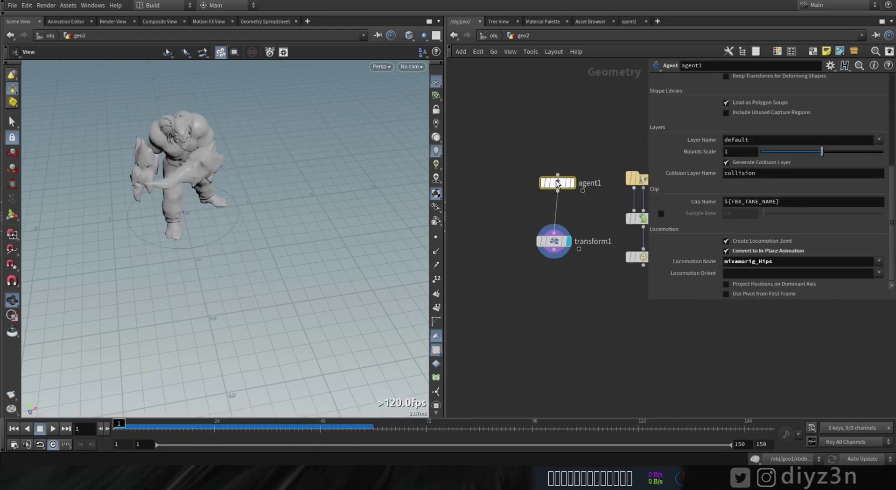
pyautogui.hotkey('ctrl', 'c')
pyautogui.hotkey('ctrl', 'v')
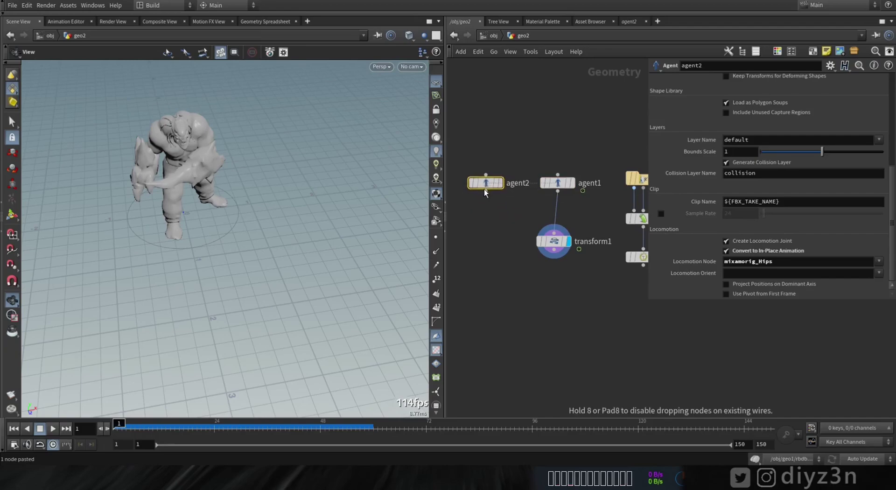
pyautogui.scroll(5, 858, 130)
pyautogui.click(762, 147)
pyautogui.click(501, 182)
# Play back the duplicated agent and the merged characters to compare their walking motion
pyautogui.click(51, 431)
pyautogui.click(20, 428)
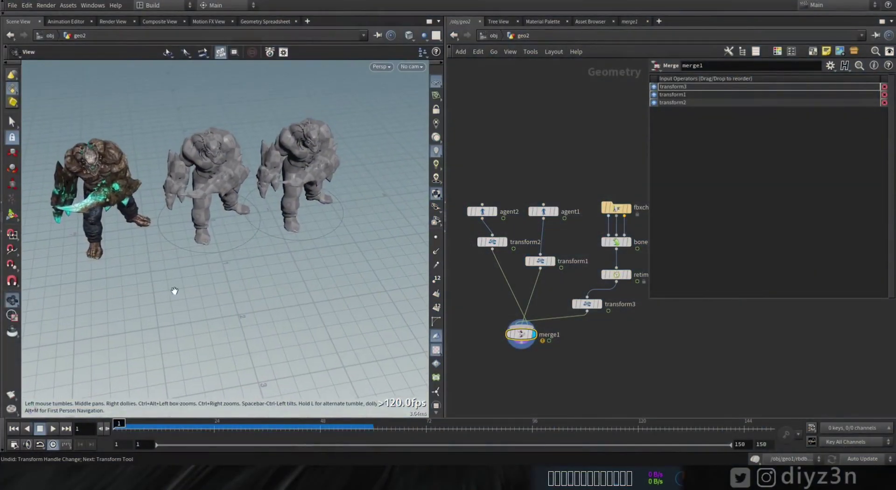
pyautogui.click(52, 429)
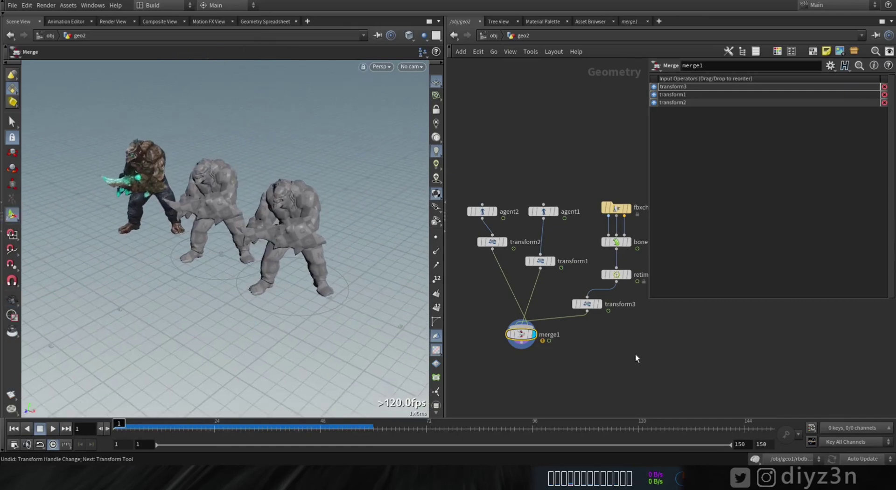
# Delete every node in the network except the agent that uses clip locomotion
pyautogui.moveTo(636, 358); pyautogui.dragTo(513, 205)
pyautogui.press('Delete')
pyautogui.press('Delete')
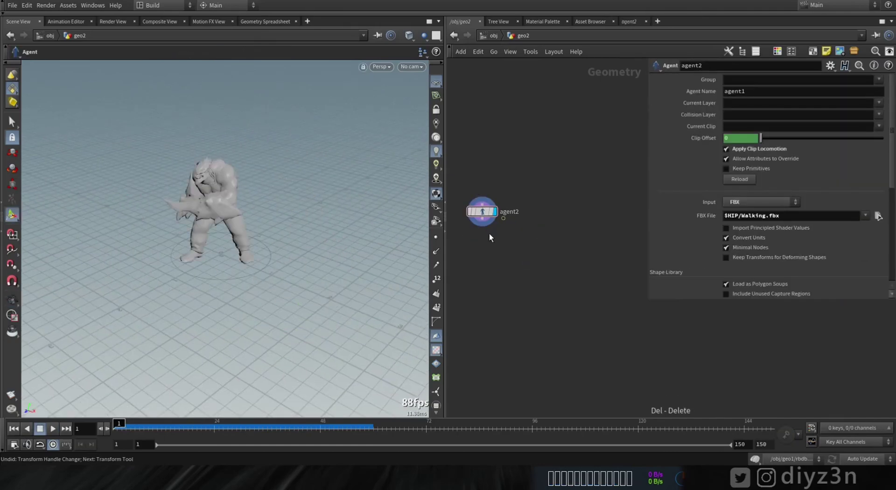
pyautogui.keyDown('alt'); pyautogui.moveTo(289, 239); pyautogui.dragTo(303, 260, button='middle'); pyautogui.keyUp('alt')
pyautogui.keyDown('alt'); pyautogui.moveTo(302, 260); pyautogui.dragTo(405, 220, button='right'); pyautogui.keyUp('alt')
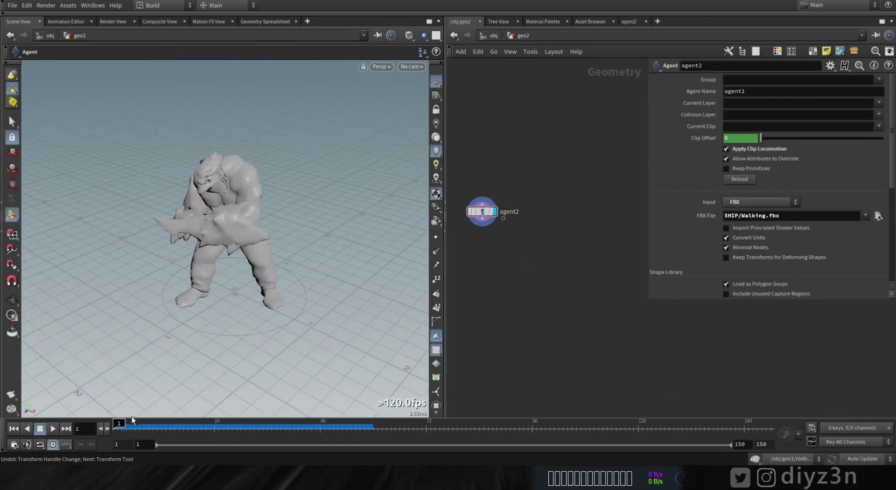
# Append an Agent Unpack node below the remaining agent and display it
pyautogui.moveTo(132, 424)
pyautogui.mouseDown()
pyautogui.moveTo(178, 425)
pyautogui.moveTo(122, 424)
pyautogui.mouseUp()
pyautogui.moveTo(481, 215); pyautogui.dragTo(509, 215)
pyautogui.middleClick(509, 212)
pyautogui.press('Tab')
pyautogui.write('un')
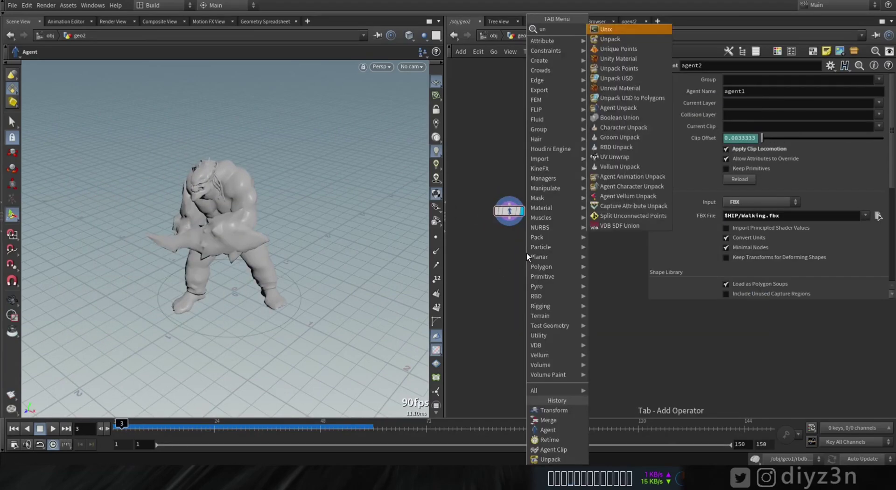
pyautogui.write('p')
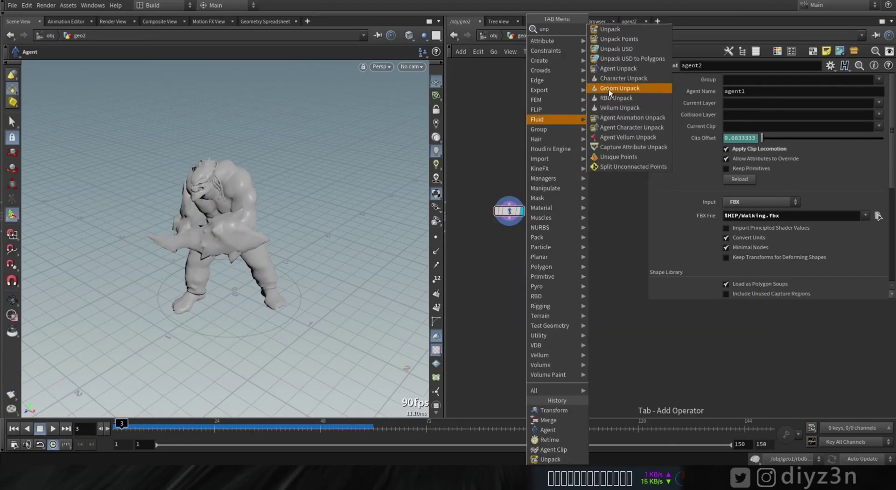
pyautogui.click(628, 69)
pyautogui.click(509, 245)
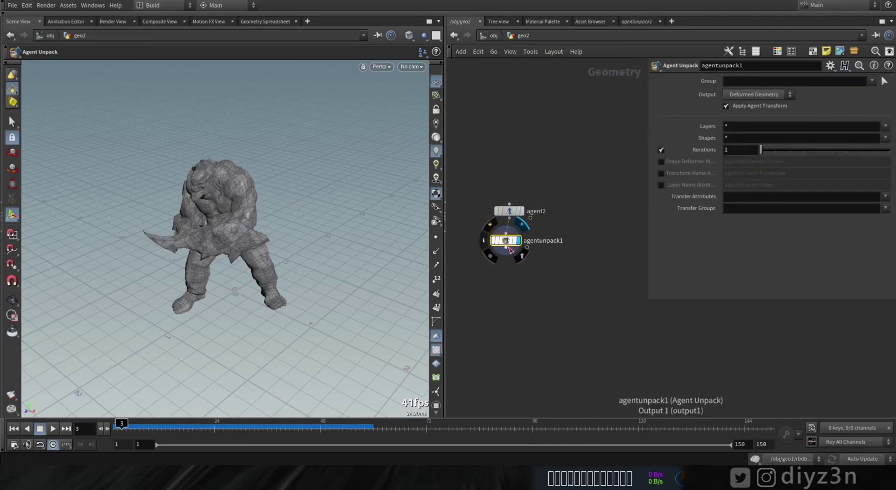
# Inspect the unpacked geometry's node information and the agent's Shape Library options
pyautogui.middleClick(505, 248)
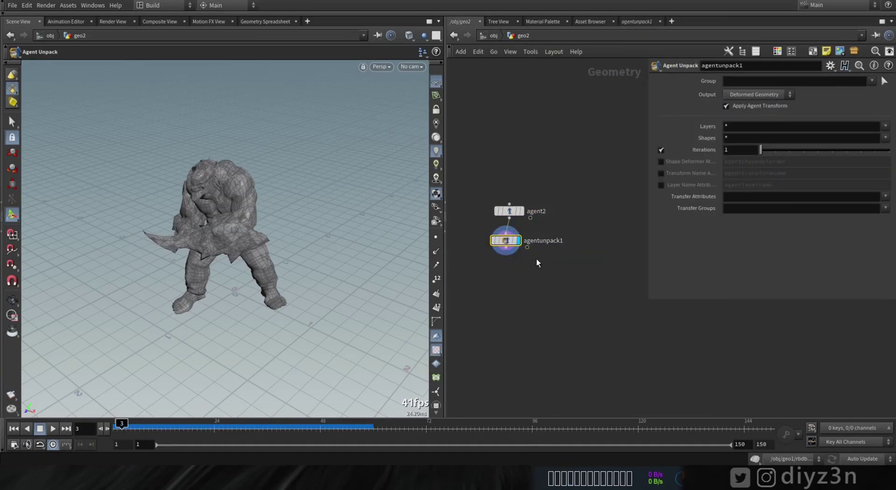
pyautogui.moveTo(508, 248); pyautogui.dragTo(513, 259)
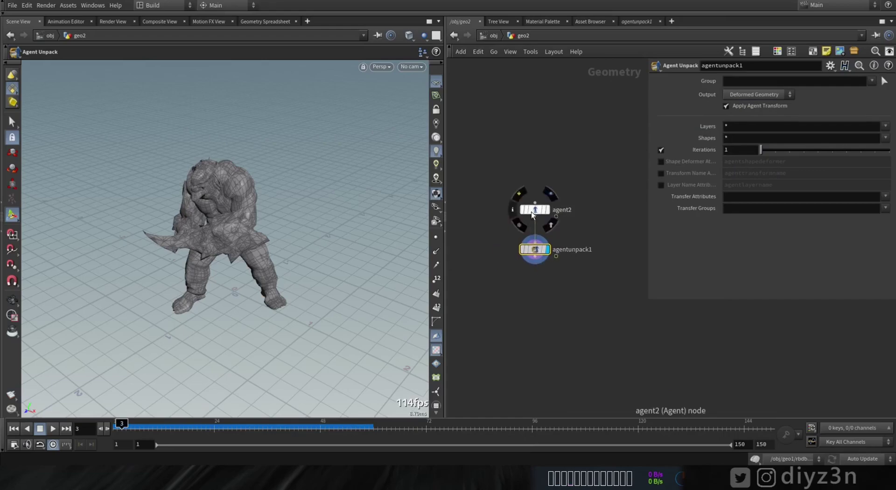
pyautogui.click(533, 211)
pyautogui.moveTo(893, 171); pyautogui.dragTo(894, 220)
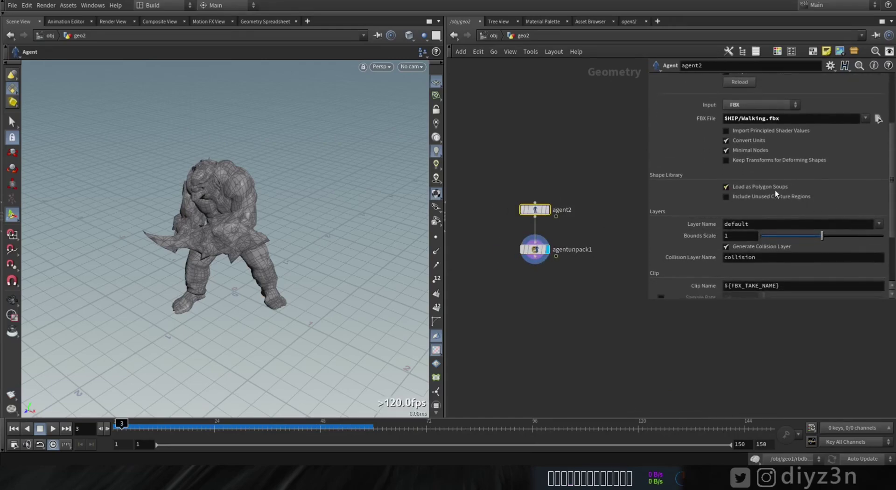
pyautogui.middleClick(540, 254)
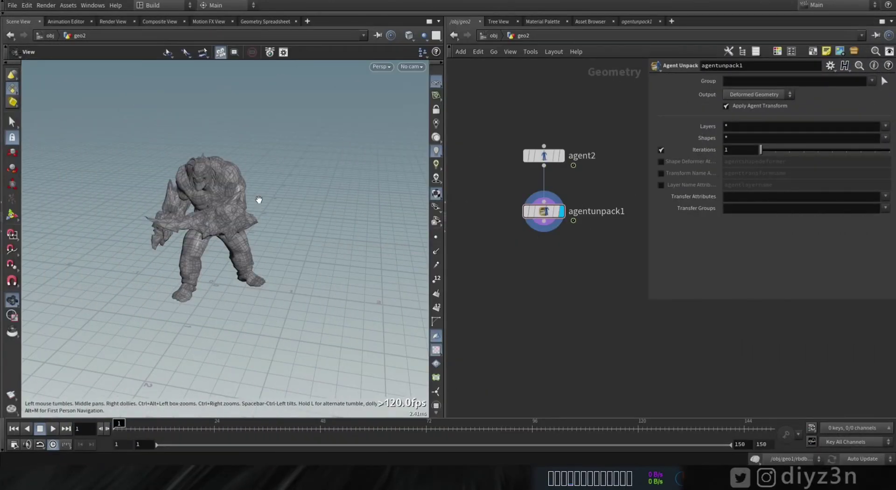
# Append a displayed VDB from Polygons node after Agent Unpack and set its voxel size to .01
pyautogui.press('Tab')
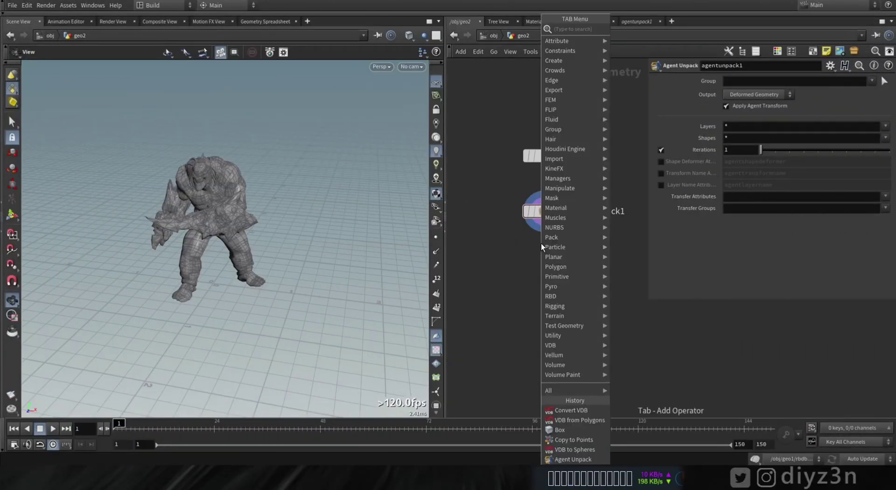
pyautogui.write('fromp')
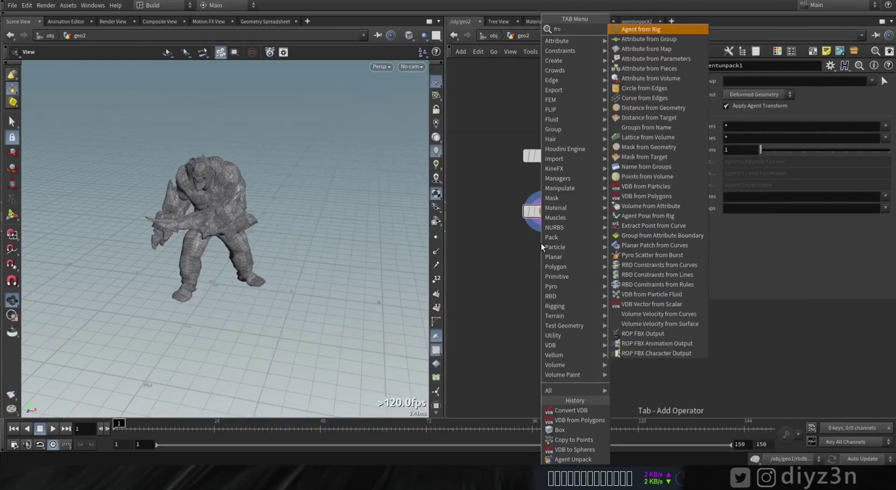
pyautogui.press('Down')
pyautogui.press('Down')
pyautogui.press('Down')
pyautogui.press('Return')
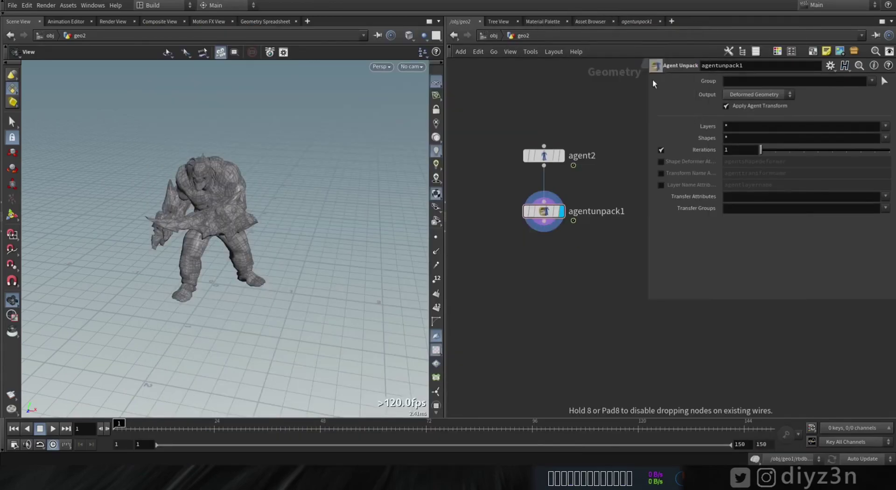
pyautogui.click(544, 240)
pyautogui.click(562, 252)
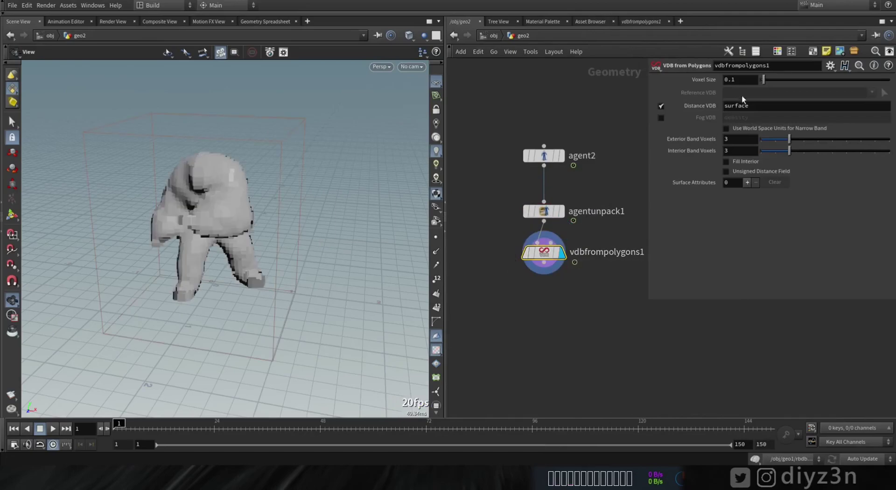
pyautogui.press('Return')
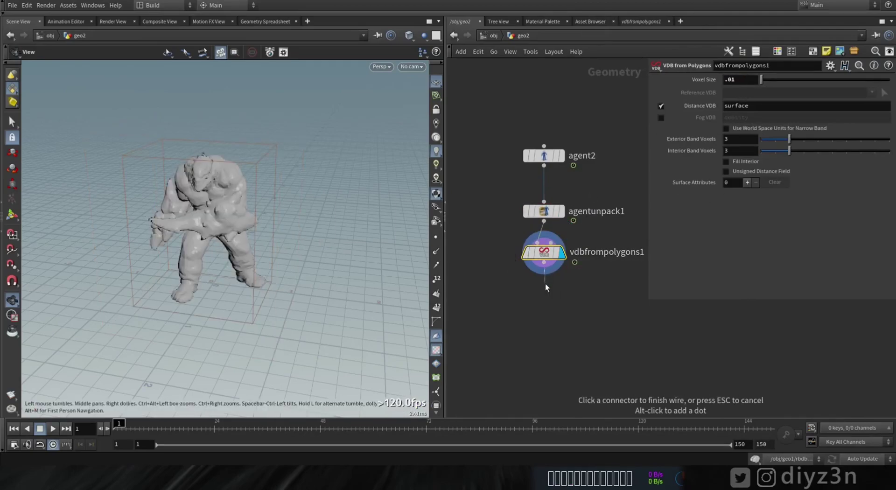
# Append a VDB to Spheres node to the VDB from Polygons output and display it
pyautogui.press('Tab')
pyautogui.write('sp')
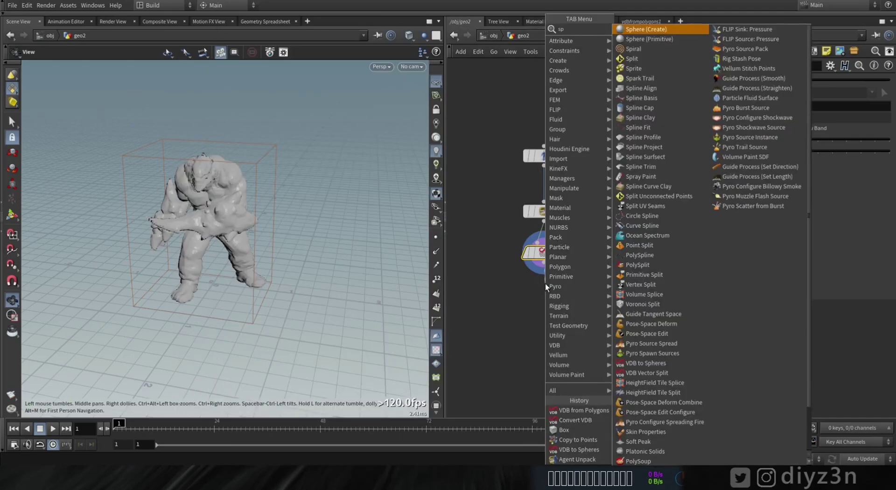
pyautogui.click(630, 363)
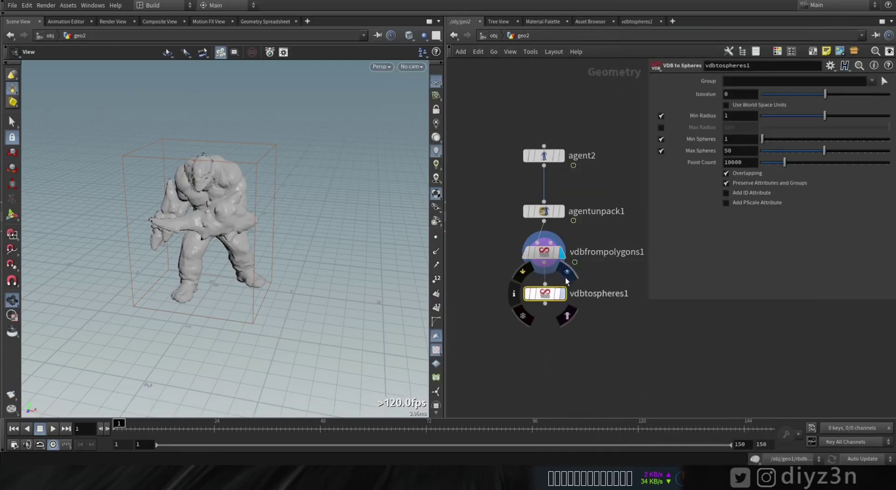
pyautogui.click(566, 281)
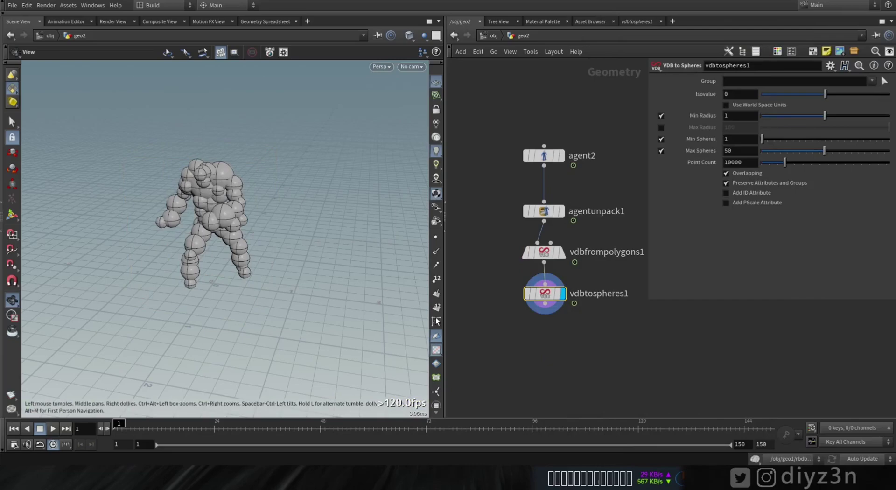
# Add a Copy to Points node and connect the VDB to Spheres output to its target points input
pyautogui.press('Tab')
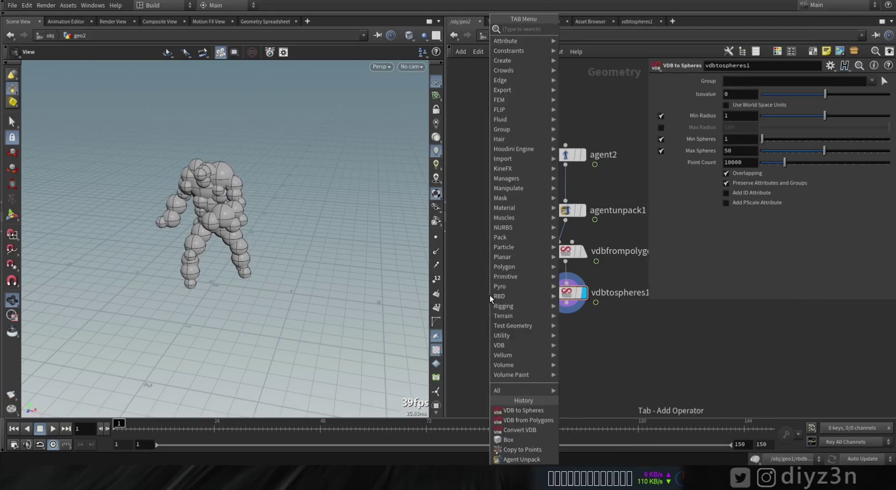
pyautogui.write('copyto')
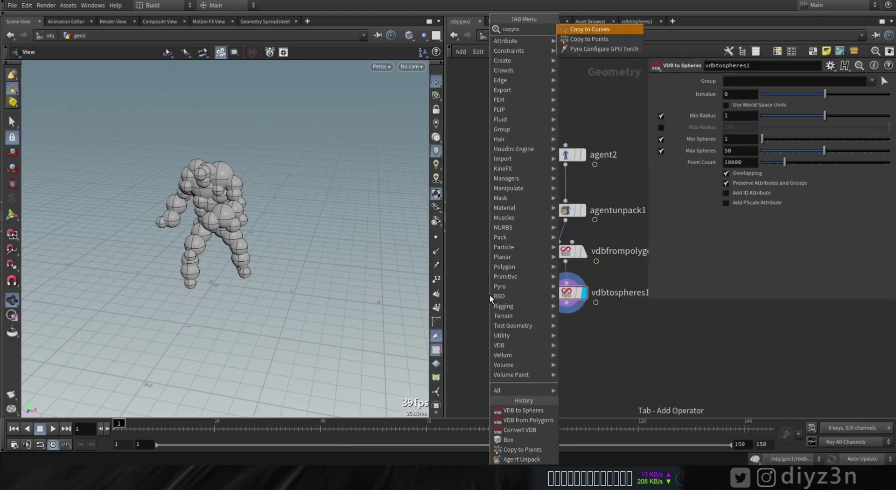
pyautogui.click(591, 40)
pyautogui.click(515, 358)
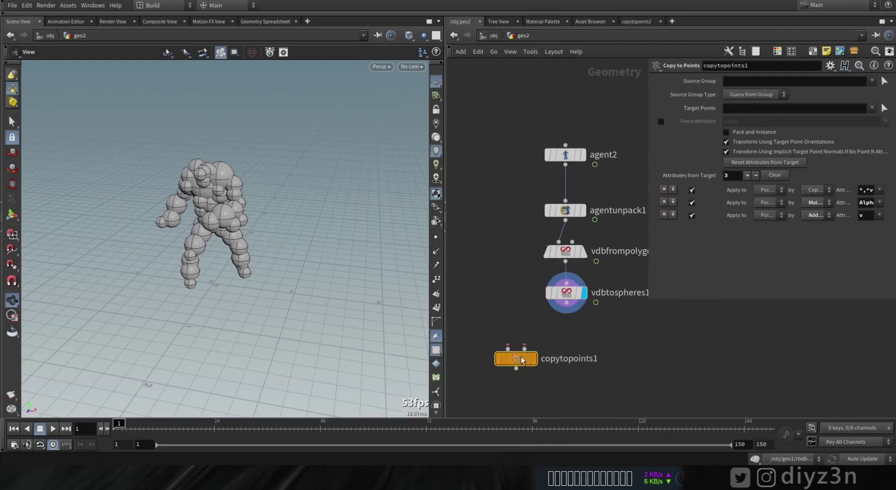
pyautogui.middleClick(563, 270)
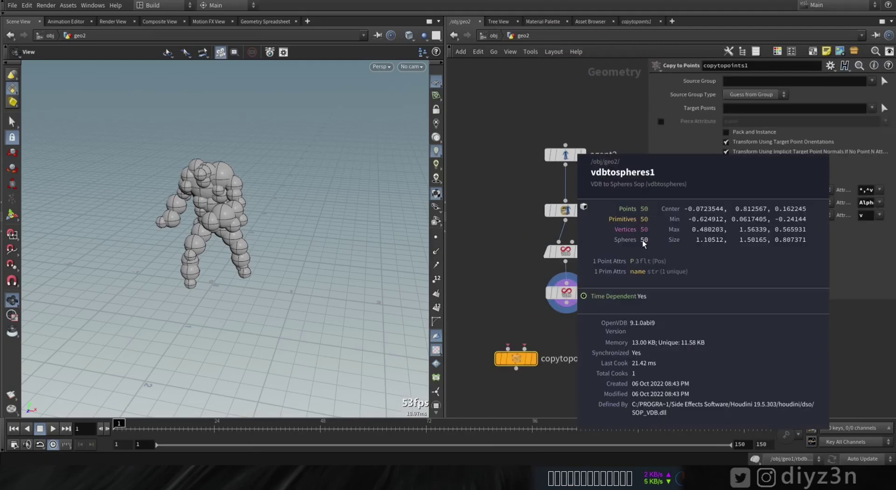
pyautogui.click(525, 348)
pyautogui.click(566, 303)
pyautogui.moveTo(518, 303); pyautogui.dragTo(567, 307, button='middle')
# Add a Box node feeding the geometry input of Copy to Points and display it
pyautogui.click(557, 350)
pyautogui.press('Tab')
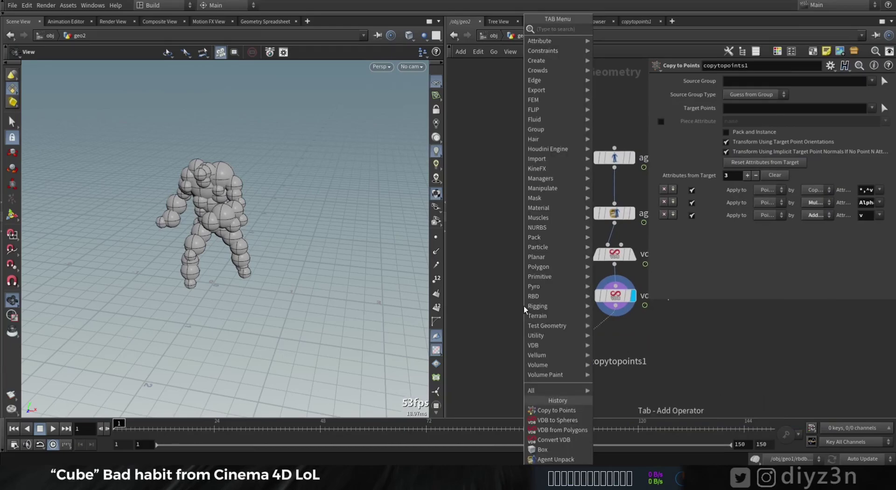
pyautogui.write('bo')
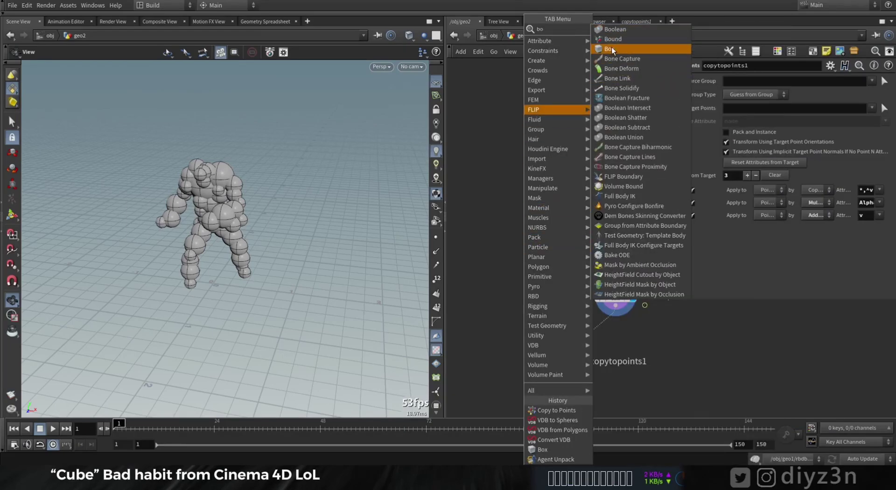
pyautogui.click(609, 48)
pyautogui.click(523, 306)
pyautogui.moveTo(523, 305); pyautogui.dragTo(503, 239)
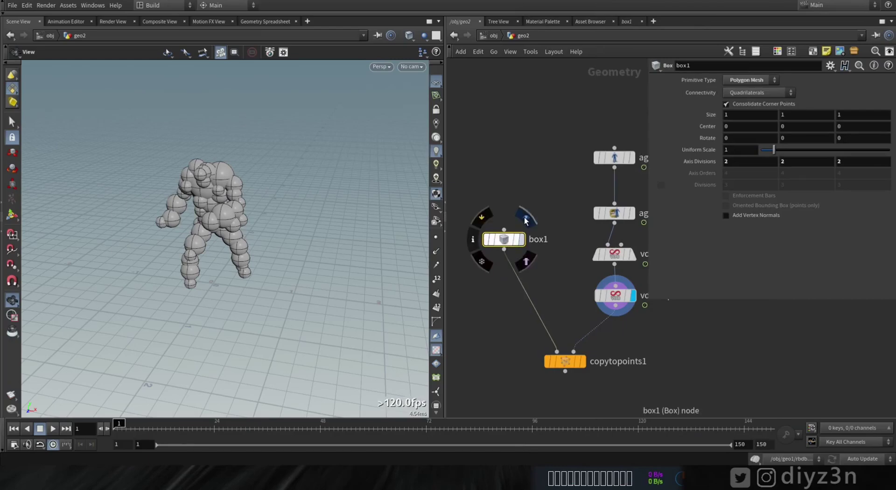
pyautogui.press('r')
# Insert a displayed PolyBevel node after the box, with a distance of 0.051 and an increased number of fillet divisions
pyautogui.press('Tab')
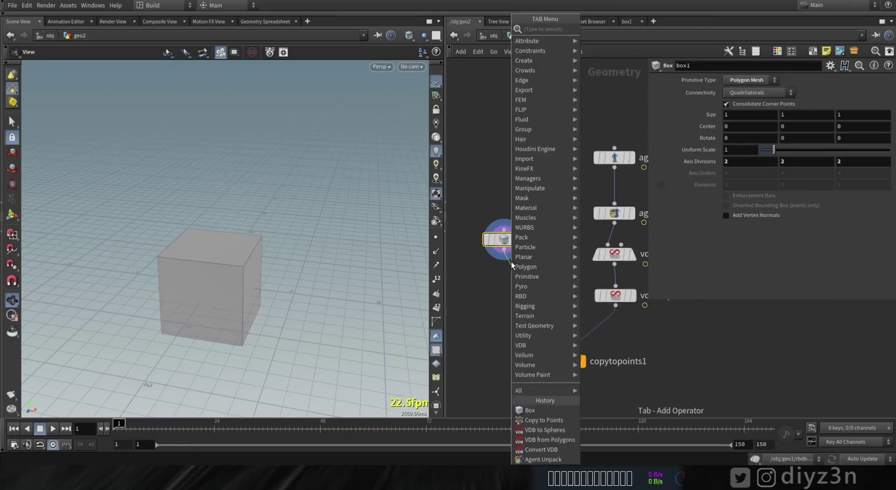
pyautogui.write('be')
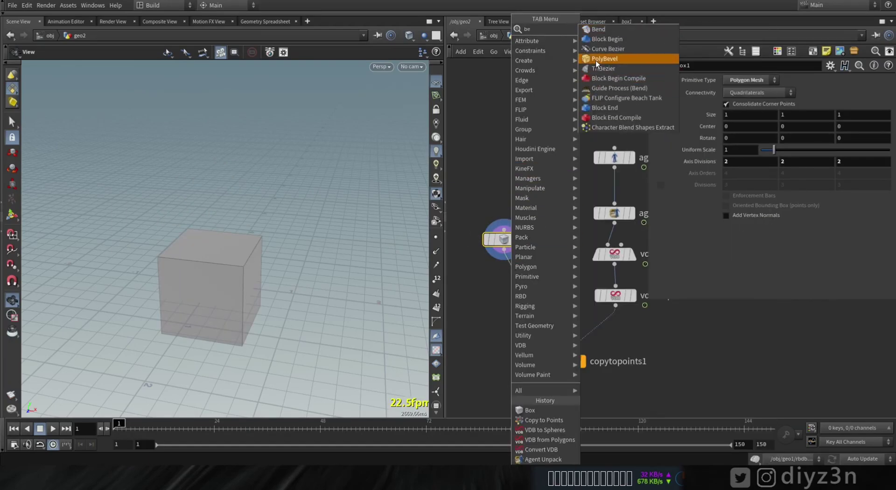
pyautogui.click(598, 62)
pyautogui.click(508, 280)
pyautogui.moveTo(509, 280); pyautogui.dragTo(512, 268)
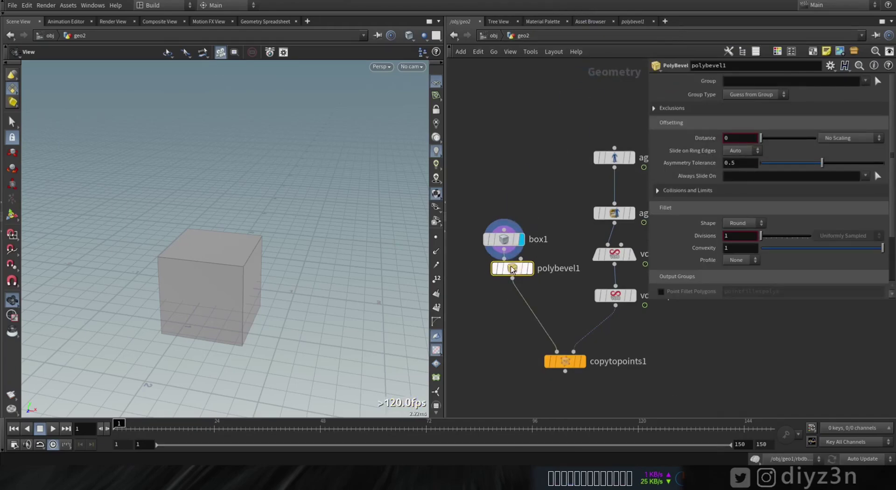
pyautogui.click(531, 266)
pyautogui.moveTo(762, 140); pyautogui.dragTo(764, 139)
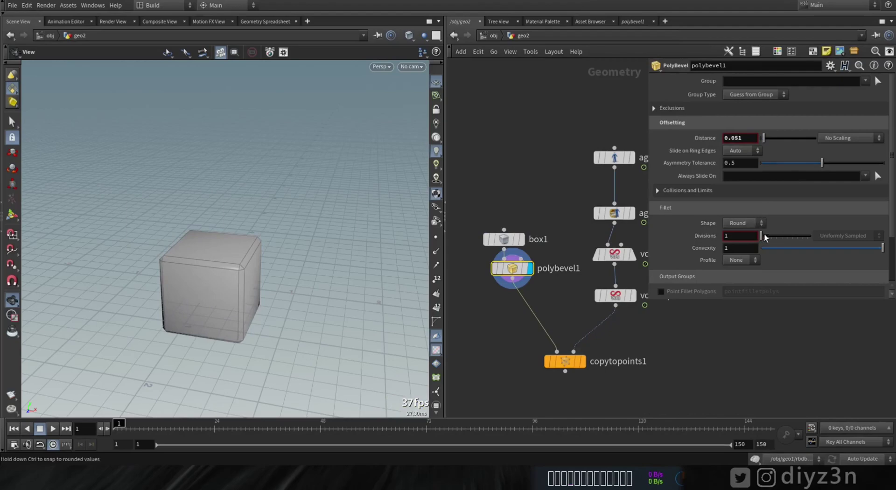
pyautogui.moveTo(765, 235); pyautogui.dragTo(777, 230)
# Insert a displayed Remesh node between PolyBevel and Copy to Points and set its target size to 0.084
pyautogui.moveTo(505, 239); pyautogui.dragTo(502, 187)
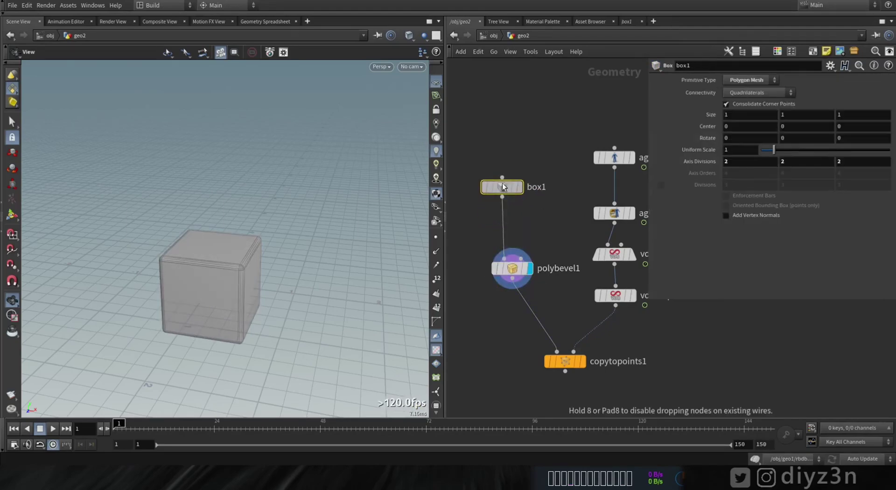
pyautogui.moveTo(509, 279); pyautogui.dragTo(505, 239)
pyautogui.press('Tab')
pyautogui.write('remesh')
pyautogui.press('Return')
pyautogui.click(518, 270)
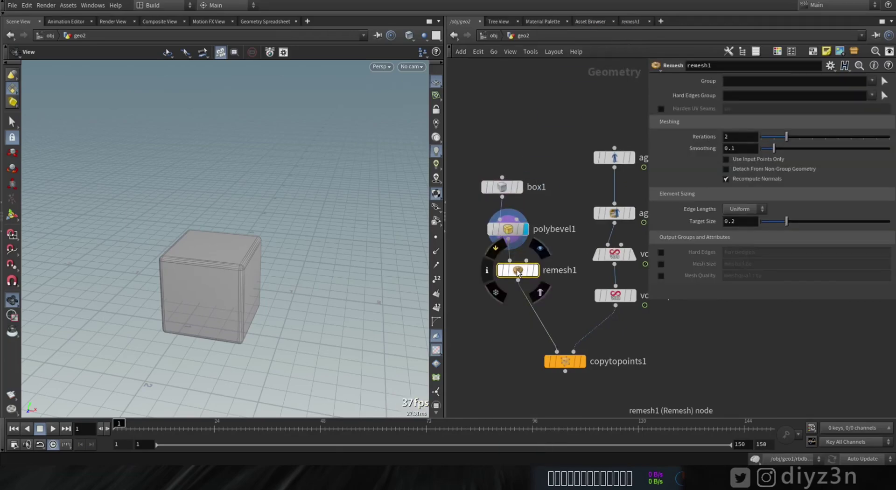
pyautogui.press('r')
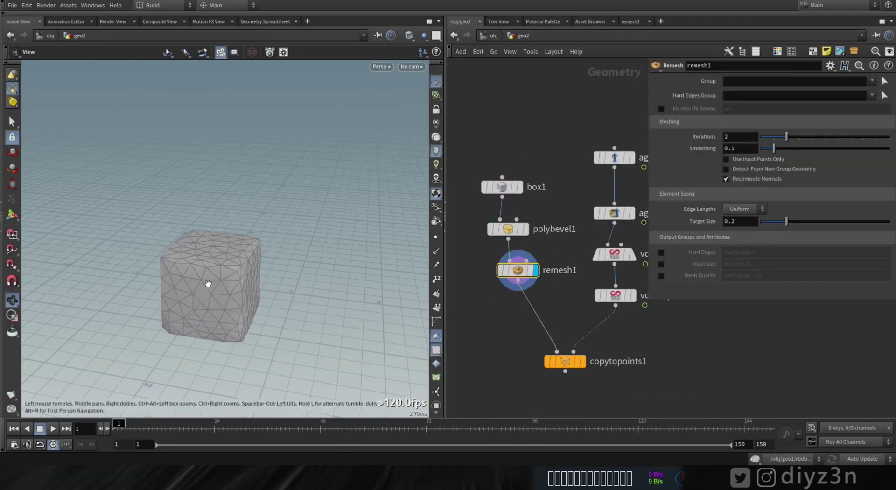
pyautogui.moveTo(787, 222); pyautogui.dragTo(773, 221)
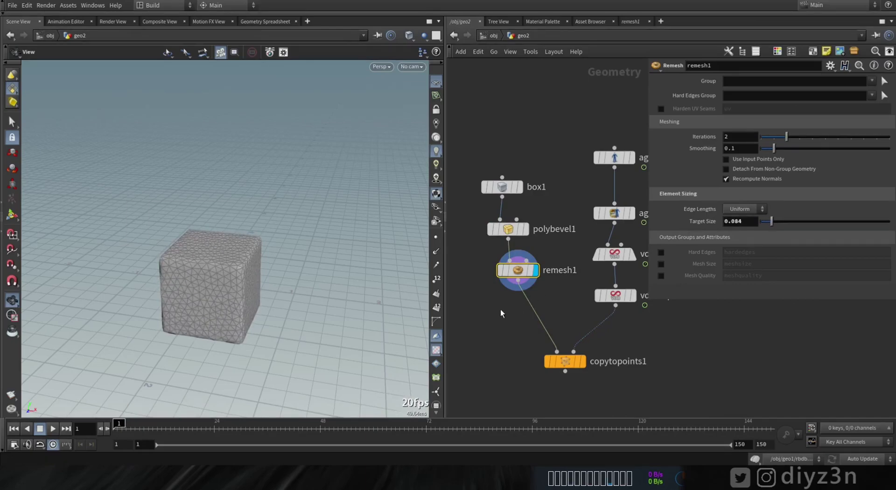
# Insert a Mountain node between Remesh and Copy to Points and display it
pyautogui.press('Tab')
pyautogui.click(602, 29)
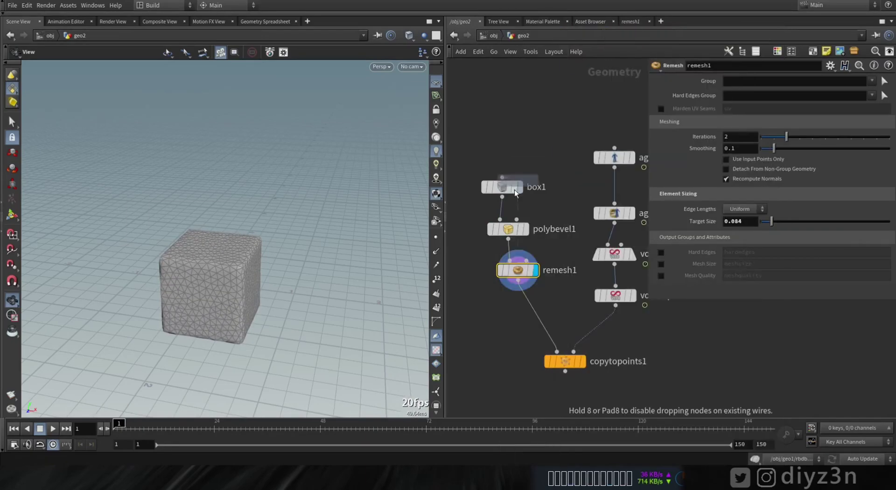
pyautogui.click(519, 308)
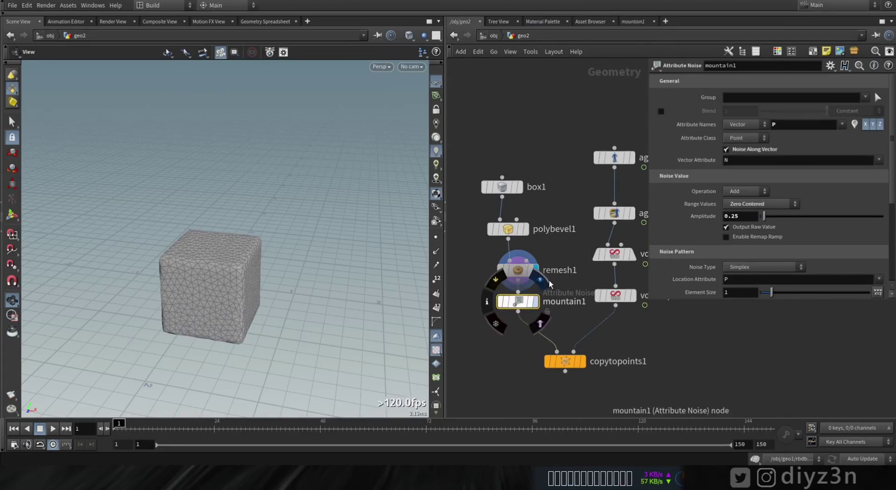
pyautogui.click(547, 281)
pyautogui.moveTo(200, 260); pyautogui.dragTo(327, 220)
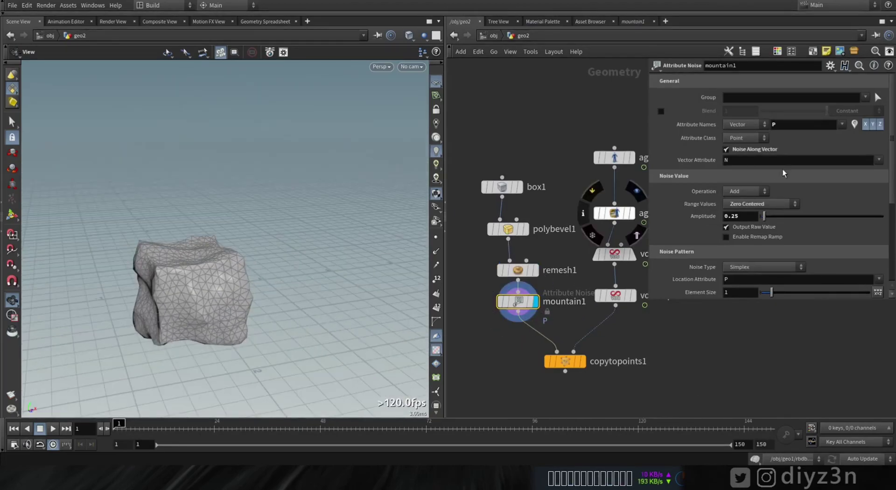
# Set the Mountain node's noise amplitude to 0.15
pyautogui.click(752, 214)
pyautogui.write('0.1')
pyautogui.press('Return')
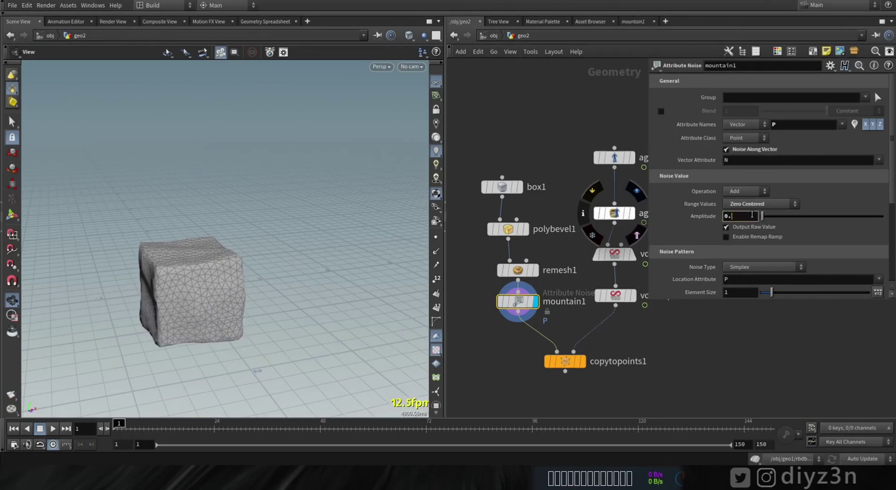
pyautogui.write('15')
pyautogui.press('Return')
# Display the Copy to Points node and view the copied rocks
pyautogui.moveTo(508, 357); pyautogui.dragTo(489, 283, button='middle')
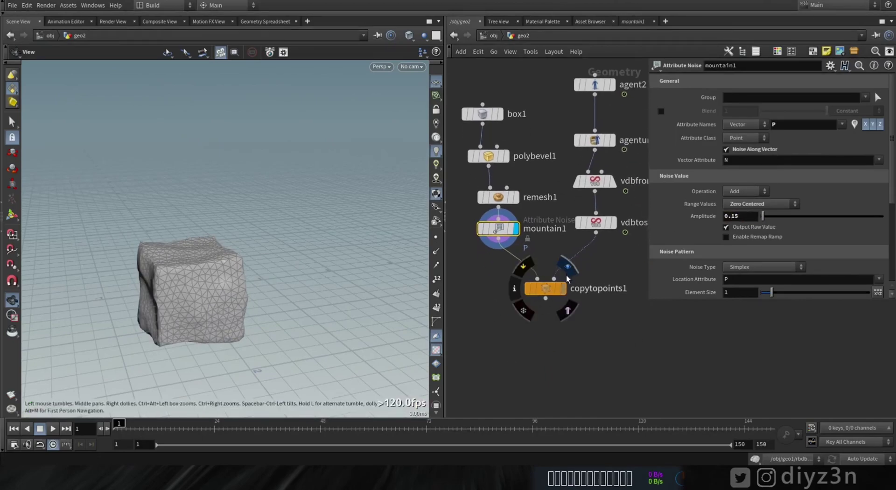
pyautogui.click(569, 268)
pyautogui.moveTo(200, 237); pyautogui.dragTo(322, 241)
# Enable Add PScale Attribute on the VDB to Spheres node so the copies scale with the spheres
pyautogui.moveTo(556, 249); pyautogui.dragTo(548, 274, button='middle')
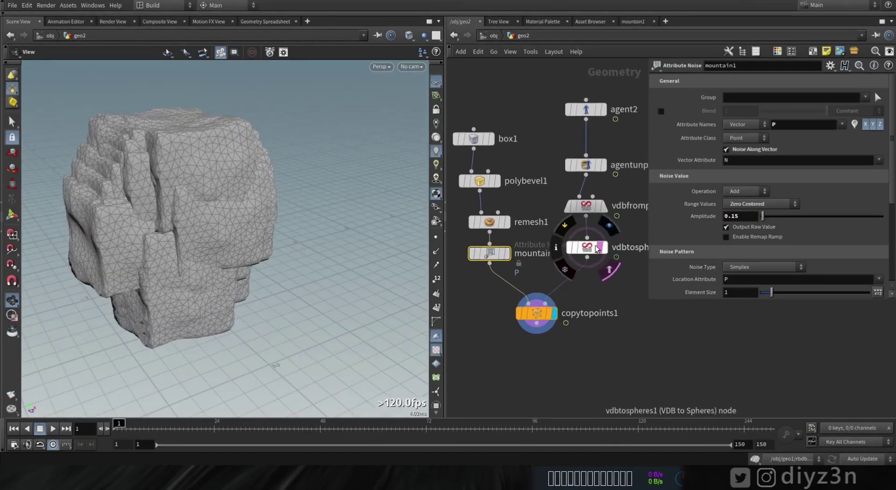
pyautogui.click(597, 249)
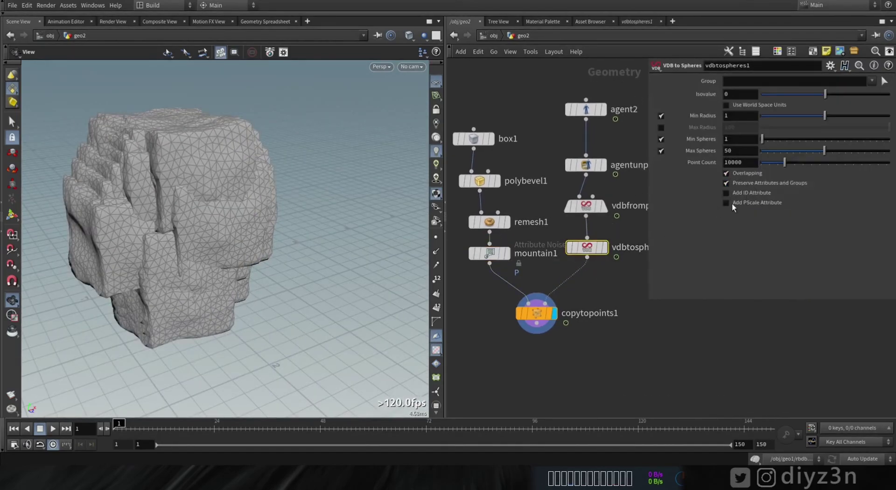
pyautogui.click(731, 203)
pyautogui.scroll(5, 294, 196)
pyautogui.moveTo(242, 216); pyautogui.dragTo(189, 258)
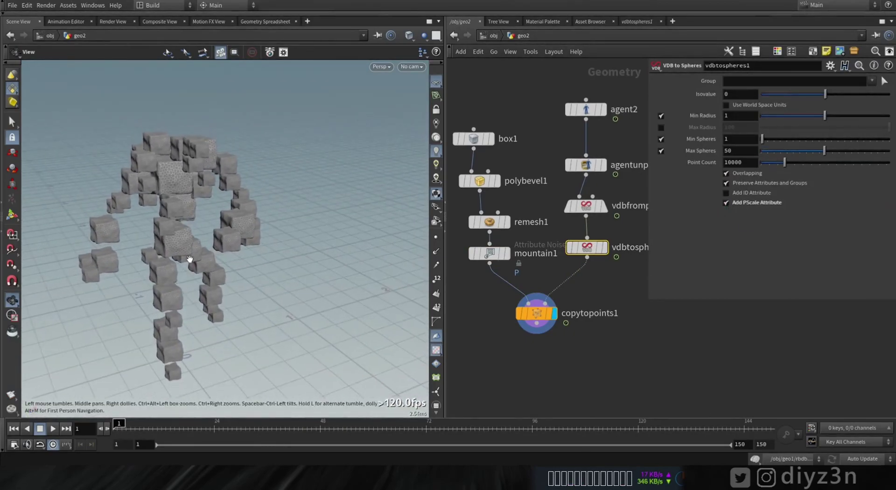
pyautogui.moveTo(189, 258); pyautogui.dragTo(179, 242, button='middle')
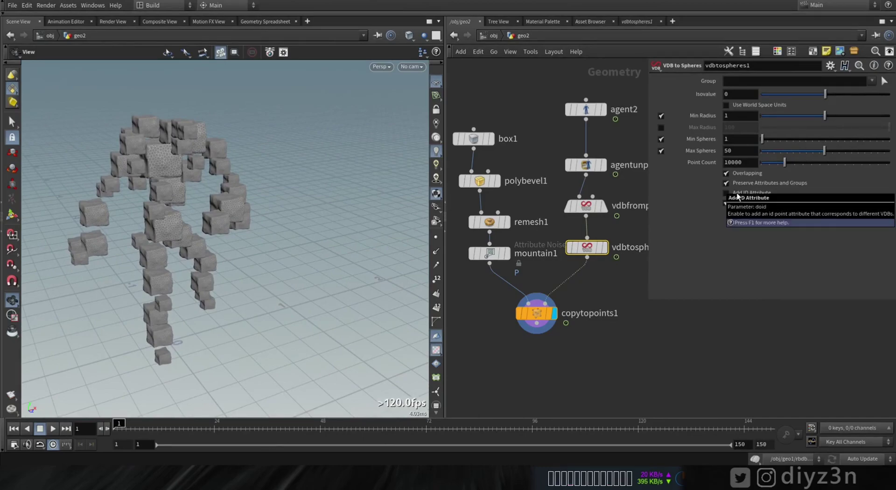
# Disable Overlapping on the VDB to Spheres node and set Max Spheres to 500
pyautogui.click(735, 172)
pyautogui.click(736, 173)
pyautogui.click(726, 173)
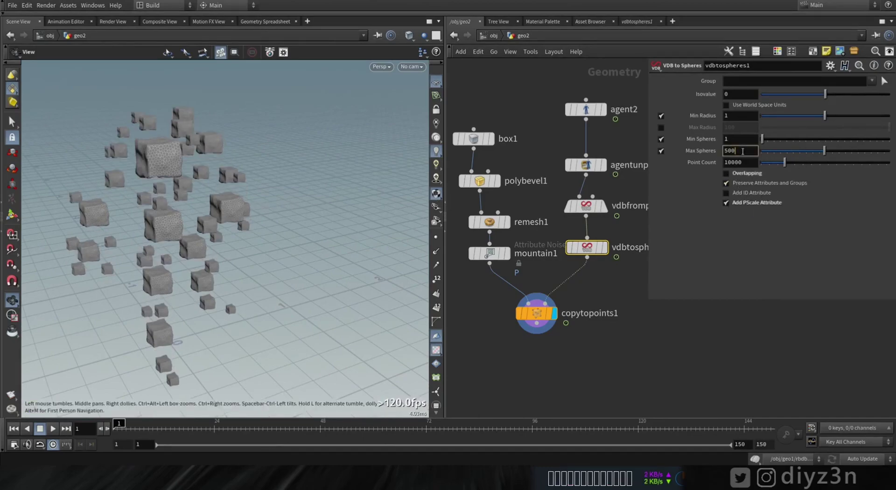
pyautogui.write('0')
pyautogui.press('Return')
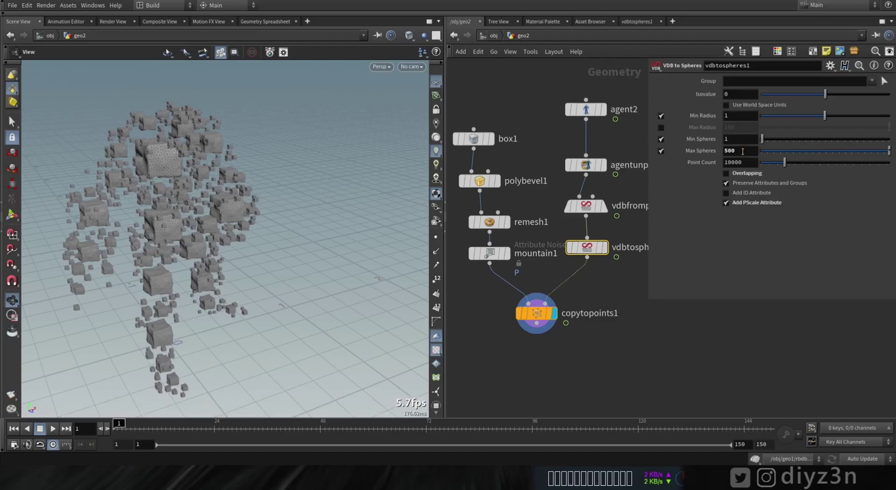
# Disable the Min Spheres limit on VDB to Spheres and raise the point count to 25767
pyautogui.click(661, 139)
pyautogui.moveTo(786, 162); pyautogui.dragTo(834, 162)
pyautogui.moveTo(314, 181); pyautogui.dragTo(205, 195)
pyautogui.moveTo(204, 194); pyautogui.dragTo(226, 240, button='right')
pyautogui.moveTo(226, 240); pyautogui.dragTo(217, 224)
# Enable Add ID Attribute on VDB to Spheres and limit the spheres by Max Radius instead of Min Radius
pyautogui.click(726, 193)
pyautogui.moveTo(826, 116); pyautogui.dragTo(889, 116)
pyautogui.click(661, 115)
pyautogui.click(661, 127)
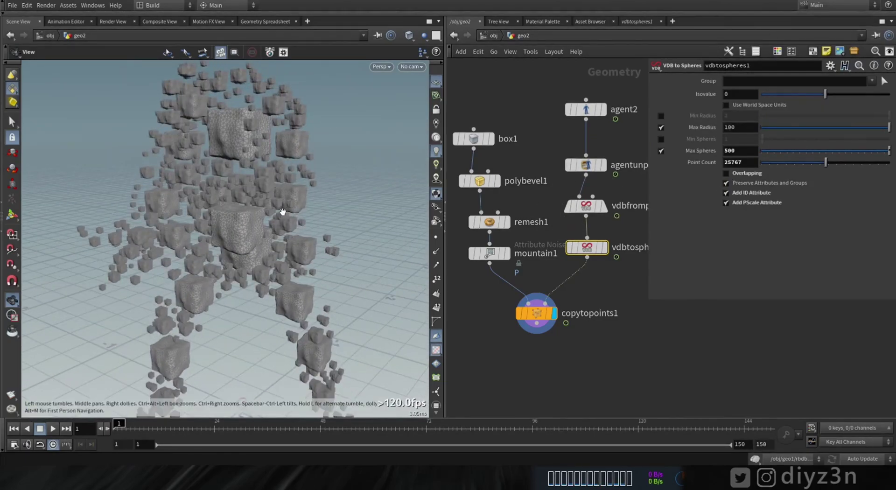
pyautogui.moveTo(258, 189); pyautogui.dragTo(315, 192)
# Increase the Box node's uniform scale to 1.38
pyautogui.moveTo(473, 154); pyautogui.dragTo(481, 153, button='middle')
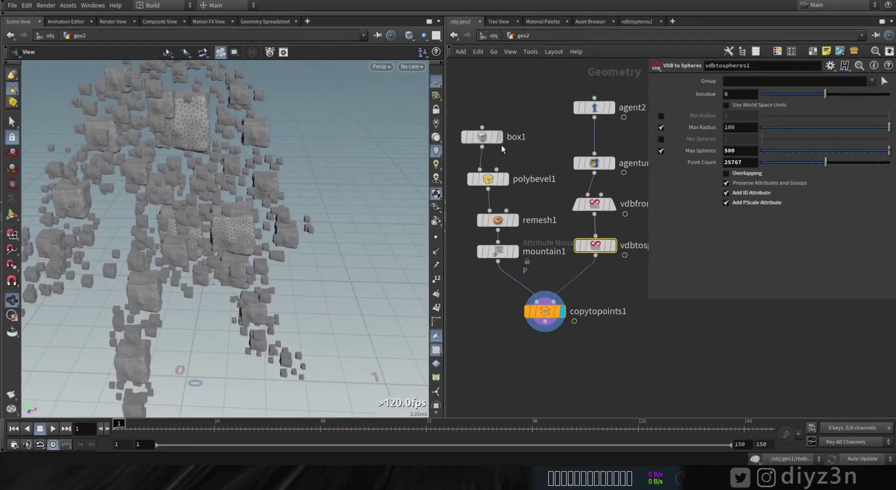
pyautogui.click(482, 137)
pyautogui.moveTo(774, 151); pyautogui.dragTo(779, 150)
pyautogui.moveTo(283, 189); pyautogui.dragTo(115, 187)
pyautogui.moveTo(170, 197); pyautogui.dragTo(229, 204)
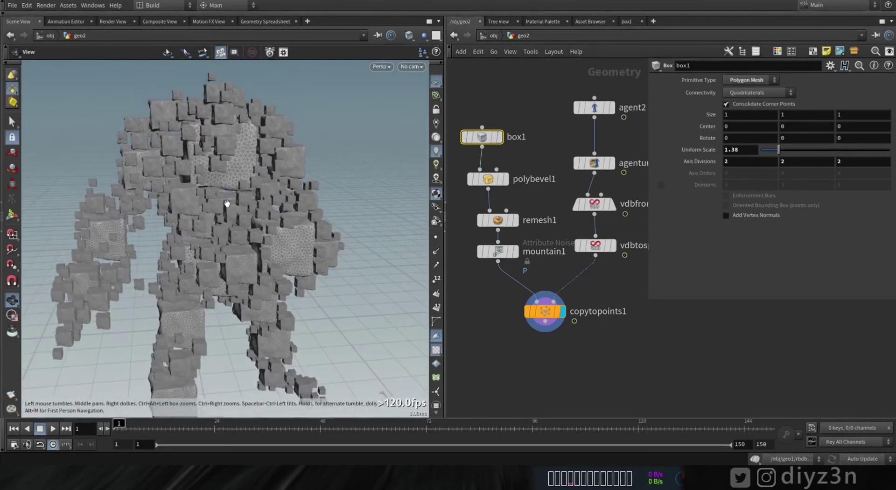
# Make room above Copy to Points and insert an Attribute Randomize node after VDB to Spheres
pyautogui.moveTo(530, 289); pyautogui.dragTo(503, 321)
pyautogui.press('Tab')
pyautogui.write('ran')
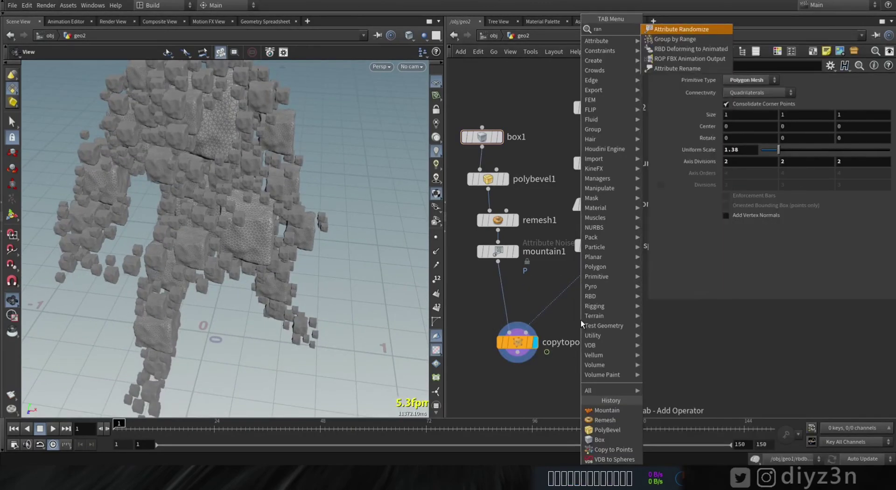
pyautogui.click(672, 29)
pyautogui.click(576, 286)
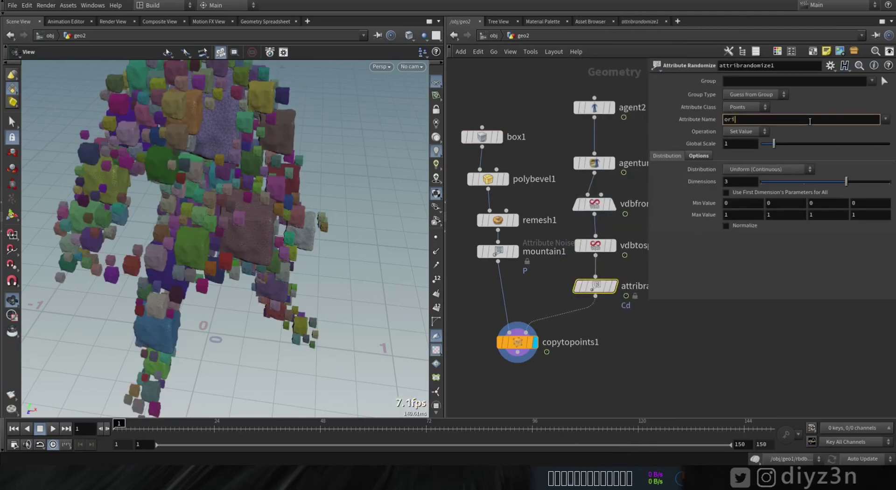
# Randomize the orient attribute using the Direction or Orientation distribution with 4 dimensions
pyautogui.press('Return')
pyautogui.click(764, 168)
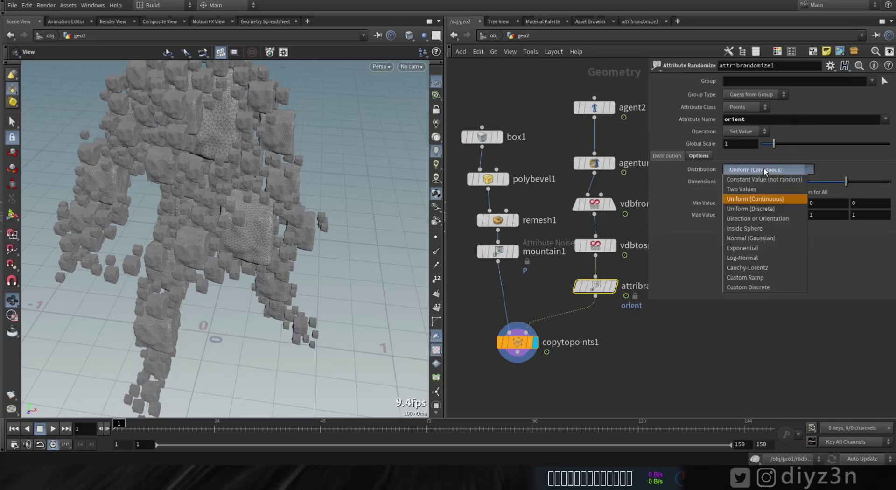
pyautogui.click(759, 222)
pyautogui.moveTo(857, 181); pyautogui.dragTo(878, 181)
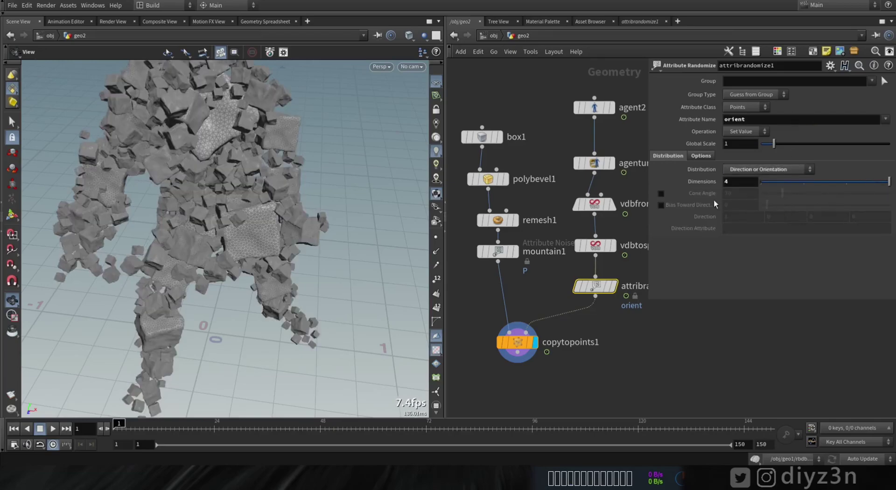
# Enable the cone angle limit on Attribute Randomize and set it to 58.3
pyautogui.click(661, 193)
pyautogui.moveTo(782, 192); pyautogui.dragTo(803, 193)
pyautogui.moveTo(171, 215); pyautogui.dragTo(209, 220)
pyautogui.press('Up')
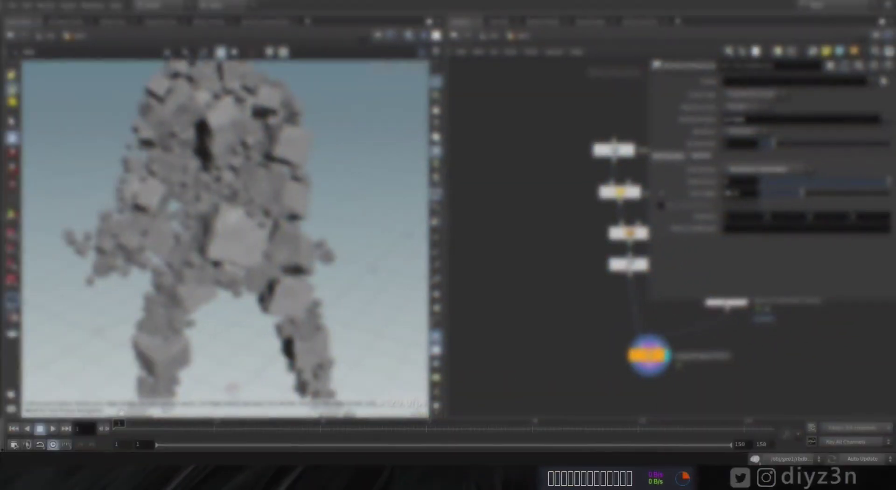
pyautogui.moveTo(152, 424); pyautogui.dragTo(110, 426)
pyautogui.moveTo(563, 314); pyautogui.dragTo(418, 304, button='middle')
pyautogui.moveTo(592, 250)
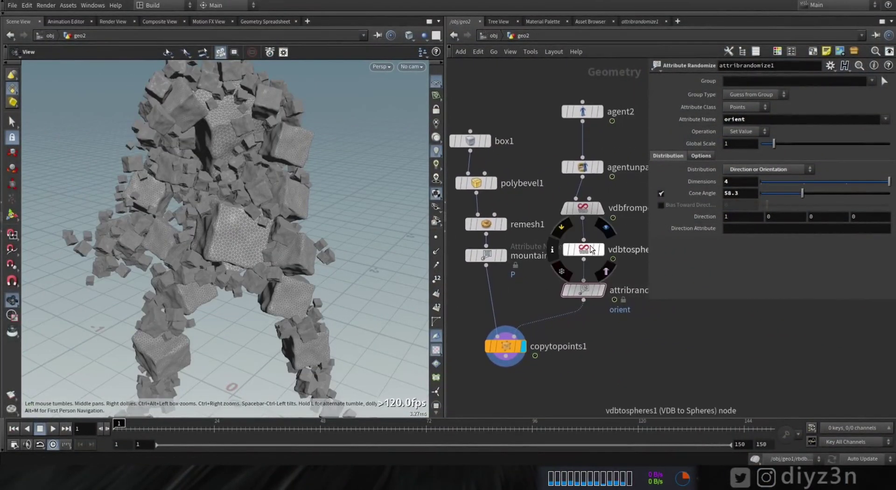
# Display the VDB to Spheres node and rearrange the agent and VDB nodes to make room before Attribute Randomize
pyautogui.click(599, 226)
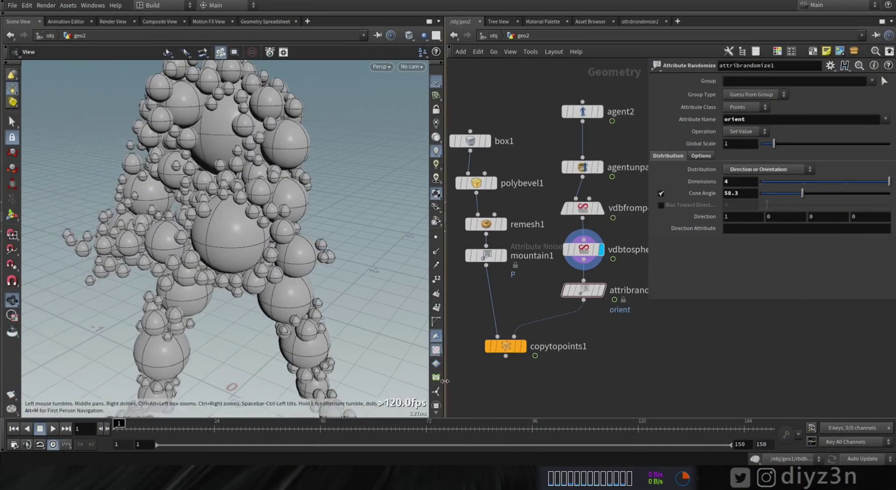
pyautogui.moveTo(444, 285); pyautogui.dragTo(414, 284)
pyautogui.moveTo(605, 336); pyautogui.dragTo(542, 393, button='middle')
pyautogui.moveTo(508, 223); pyautogui.dragTo(510, 225)
pyautogui.moveTo(511, 224); pyautogui.dragTo(600, 201)
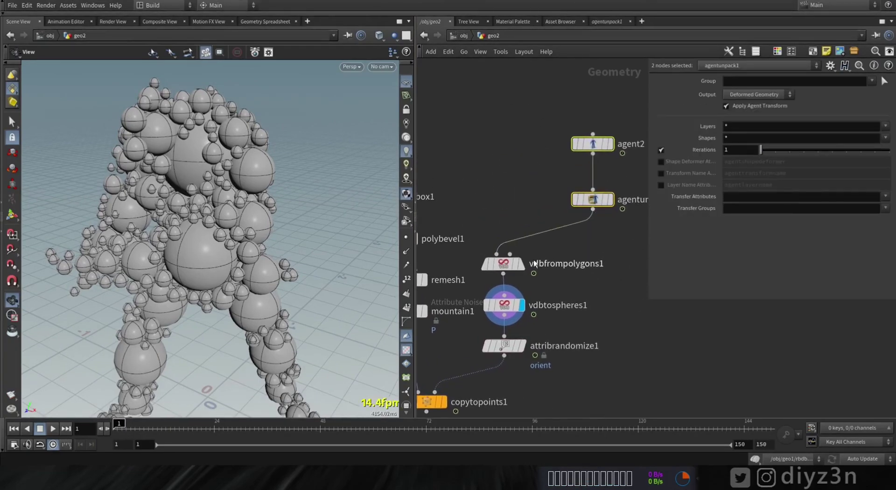
pyautogui.moveTo(509, 297)
pyautogui.mouseDown()
pyautogui.moveTo(518, 312)
pyautogui.moveTo(506, 281)
pyautogui.mouseUp()
pyautogui.click(583, 315)
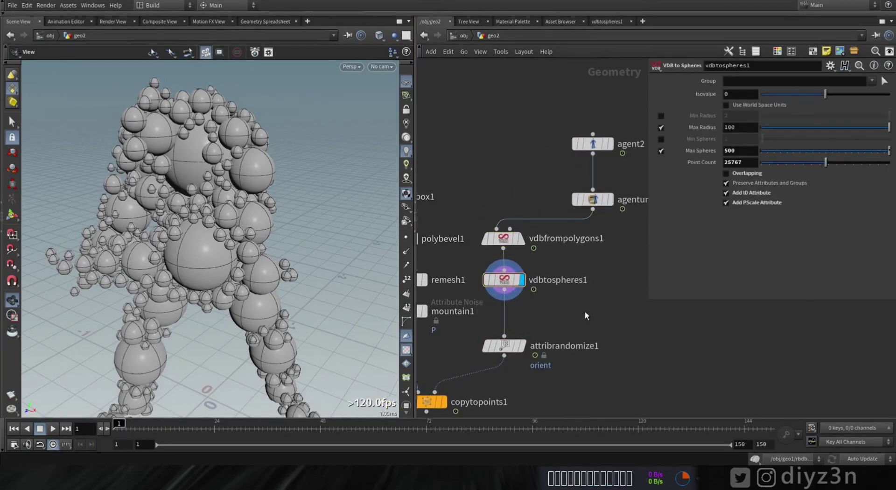
# Insert a Time Shift node between VDB to Spheres and Attribute Randomize
pyautogui.press('Tab')
pyautogui.write('time')
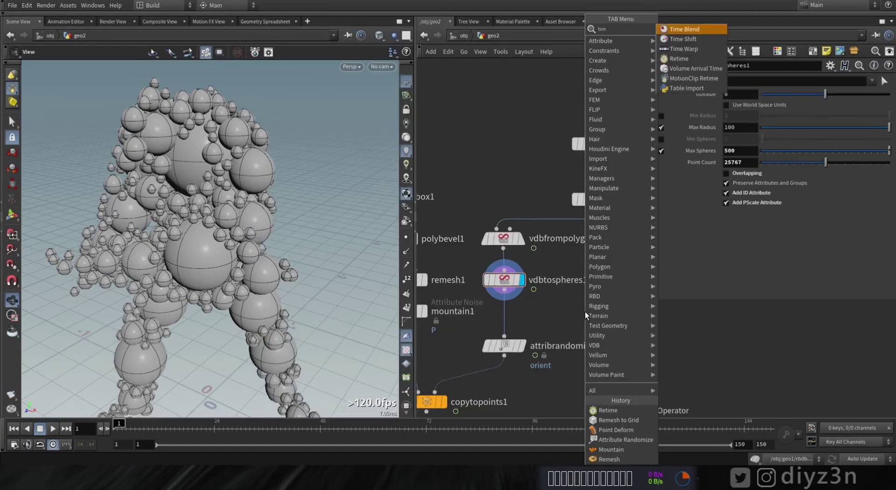
pyautogui.click(680, 40)
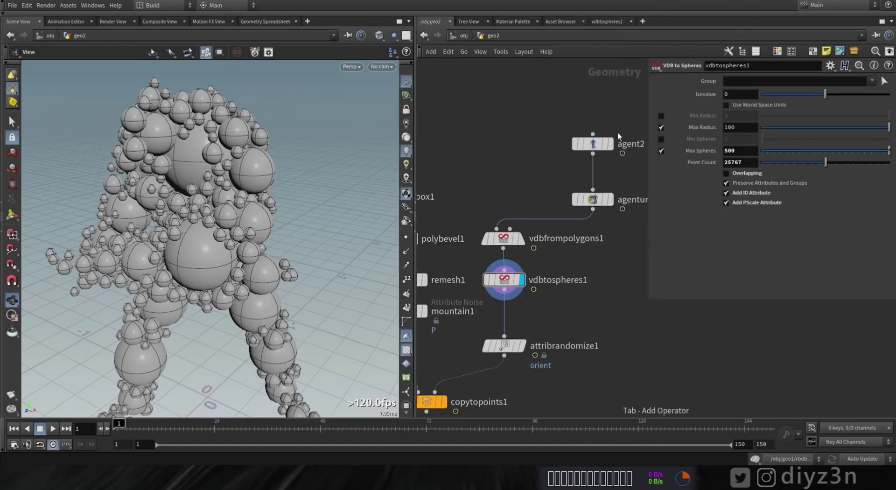
pyautogui.click(500, 307)
# Delete the Frame channel on the new Time Shift to freeze the spheres at frame 1, and display the node
pyautogui.rightClick(703, 91)
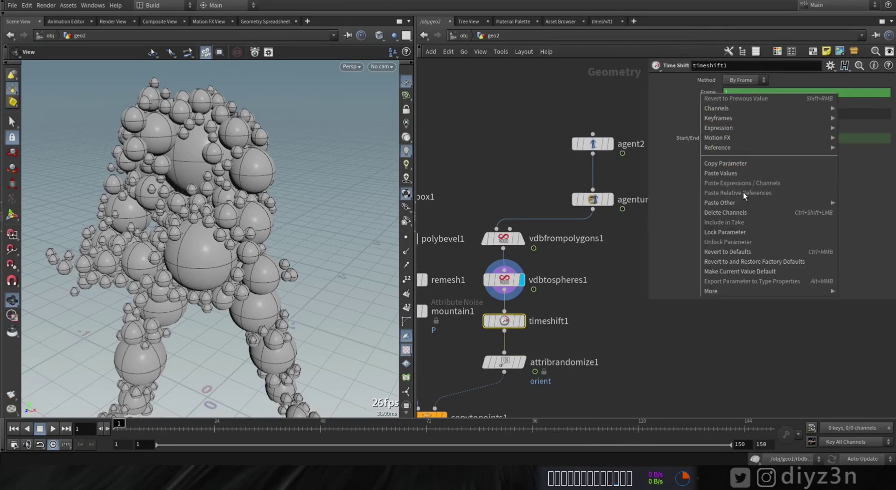
pyautogui.click(744, 208)
pyautogui.click(529, 303)
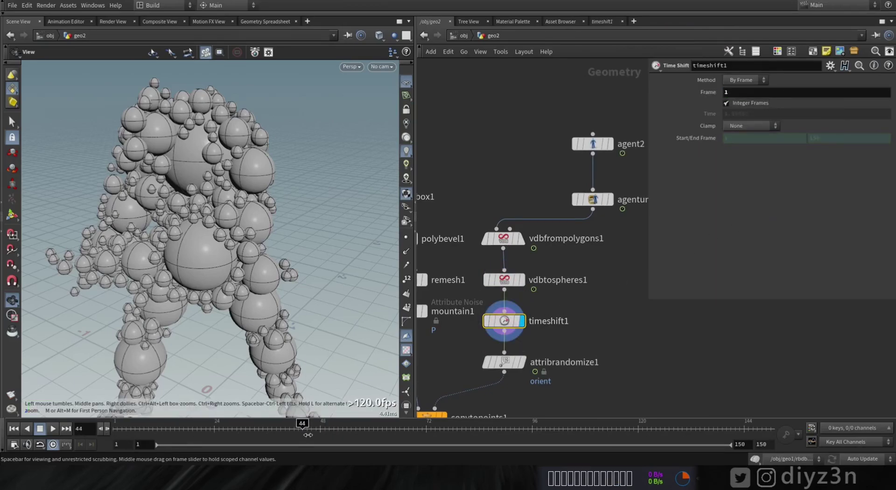
# Add a Point Deform node, feeding the time-shifted spheres into its first input and Agent Unpack into its deformed lattice input
pyautogui.moveTo(614, 294); pyautogui.dragTo(582, 227, button='middle')
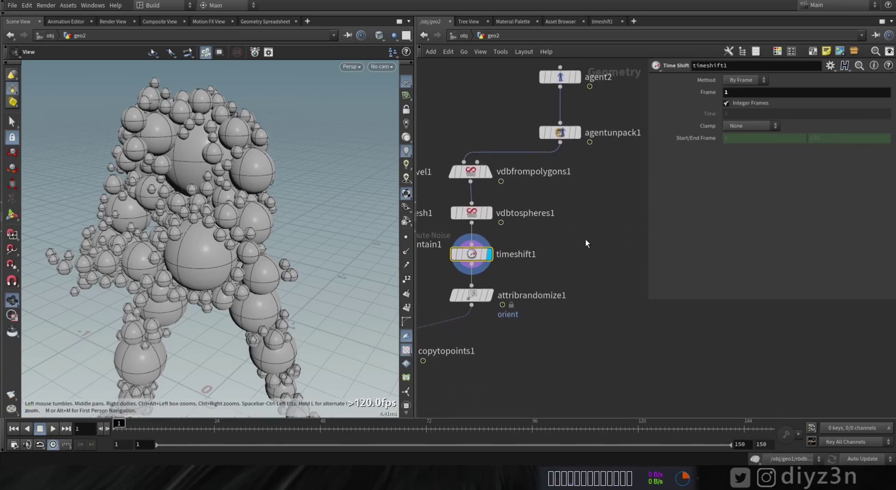
pyautogui.press('Tab')
pyautogui.write('def')
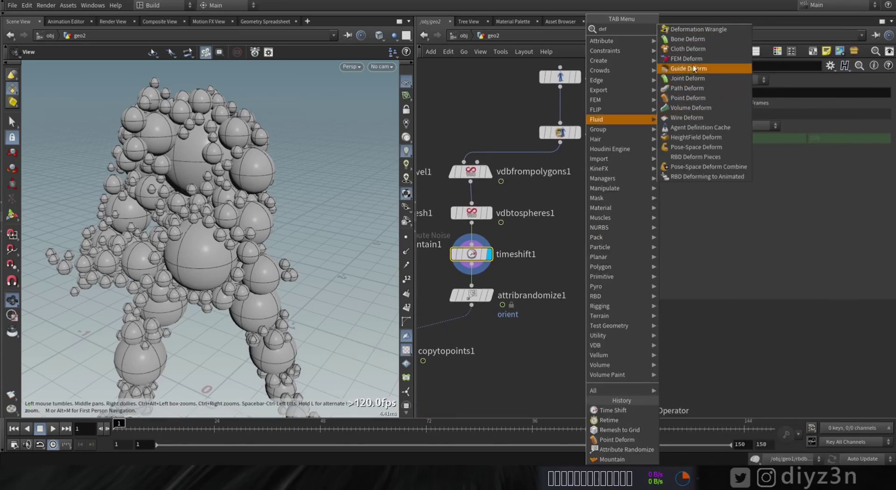
pyautogui.click(688, 100)
pyautogui.click(570, 282)
pyautogui.moveTo(558, 272); pyautogui.dragTo(486, 274)
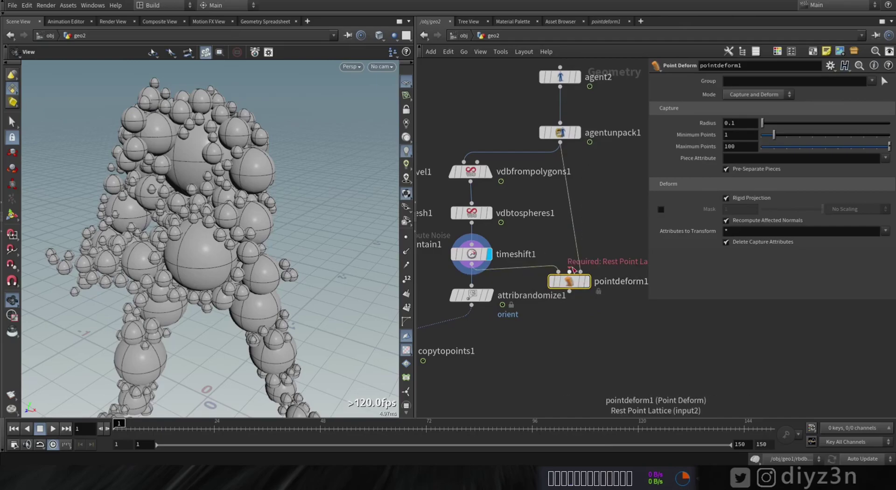
# Duplicate the Time Shift node and wire the copy between Agent Unpack and Point Deform's Rest Point Lattice input
pyautogui.click(472, 254)
pyautogui.hotkey('ctrl', 'c')
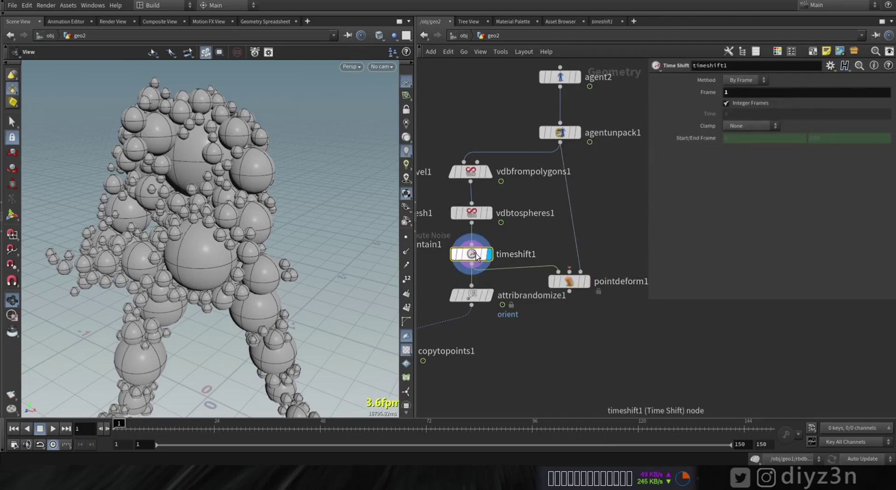
pyautogui.hotkey('ctrl', 'v')
pyautogui.moveTo(514, 220); pyautogui.dragTo(561, 142)
pyautogui.moveTo(605, 204); pyautogui.dragTo(548, 216)
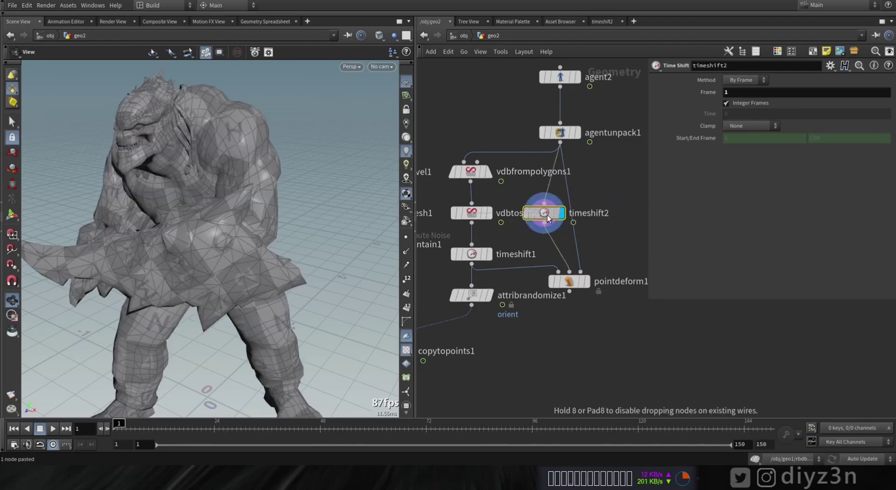
# Display Point Deform, check the moving spheres on the timeline, and connect its output to Attribute Randomize
pyautogui.click(586, 281)
pyautogui.moveTo(125, 427)
pyautogui.mouseDown()
pyautogui.moveTo(257, 427)
pyautogui.moveTo(116, 427)
pyautogui.mouseUp()
pyautogui.moveTo(223, 232); pyautogui.dragTo(246, 201, button='middle')
pyautogui.scroll(-4, 245, 200)
pyautogui.moveTo(122, 427)
pyautogui.mouseDown()
pyautogui.moveTo(231, 426)
pyautogui.moveTo(117, 427)
pyautogui.mouseUp()
pyautogui.moveTo(488, 361); pyautogui.dragTo(557, 349, button='middle')
pyautogui.moveTo(549, 286); pyautogui.dragTo(608, 301)
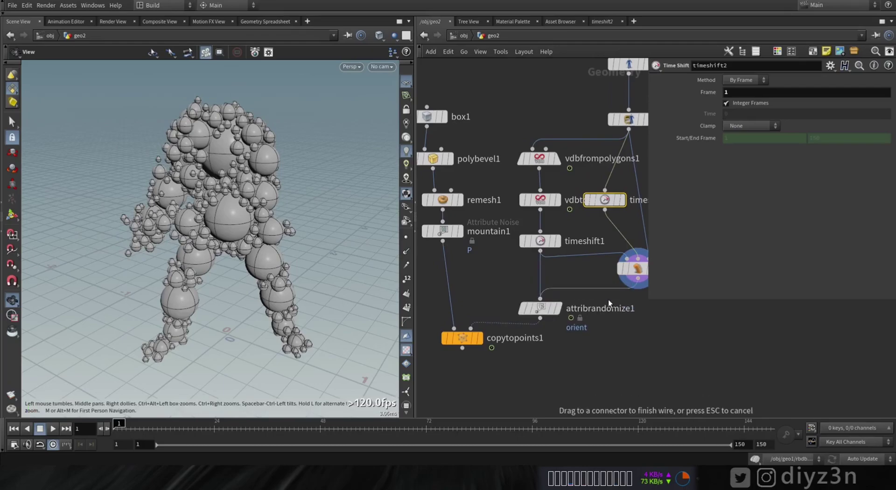
# Display Copy to Points and scrub to frame 42 to examine the moving rocks up close
pyautogui.moveTo(574, 354); pyautogui.dragTo(639, 333, button='middle')
pyautogui.moveTo(540, 318)
pyautogui.click(552, 301)
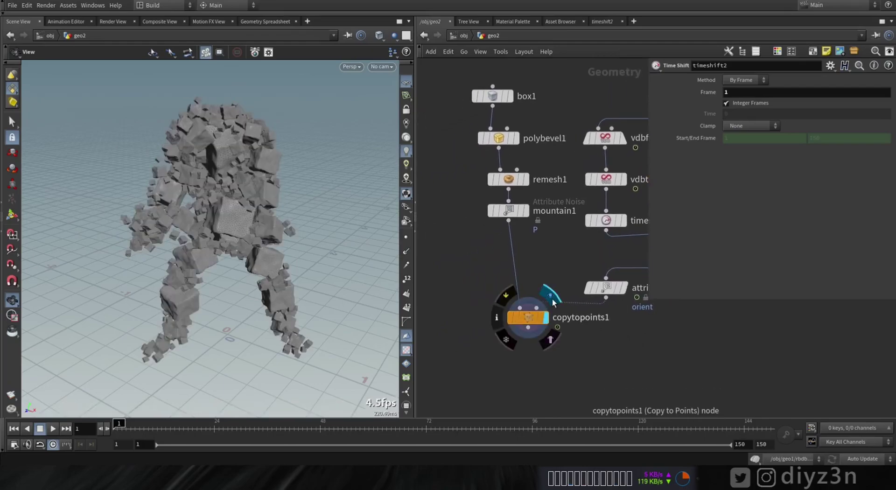
pyautogui.moveTo(123, 425); pyautogui.dragTo(294, 423)
pyautogui.moveTo(198, 307); pyautogui.dragTo(250, 271, button='middle')
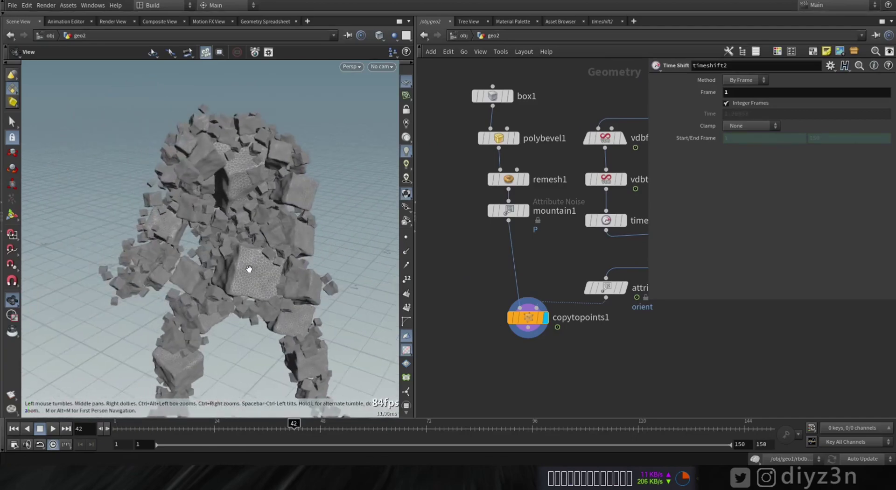
pyautogui.moveTo(250, 271); pyautogui.dragTo(284, 267, button='right')
# Set the Mountain node's noise amplitude to 0.23, then review the animation and the Copy to Points node information
pyautogui.moveTo(472, 235); pyautogui.dragTo(465, 262, button='middle')
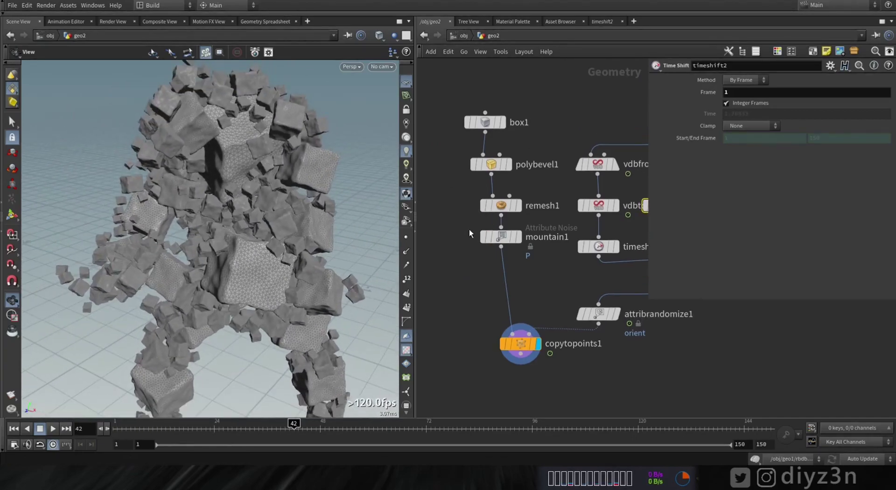
pyautogui.click(499, 236)
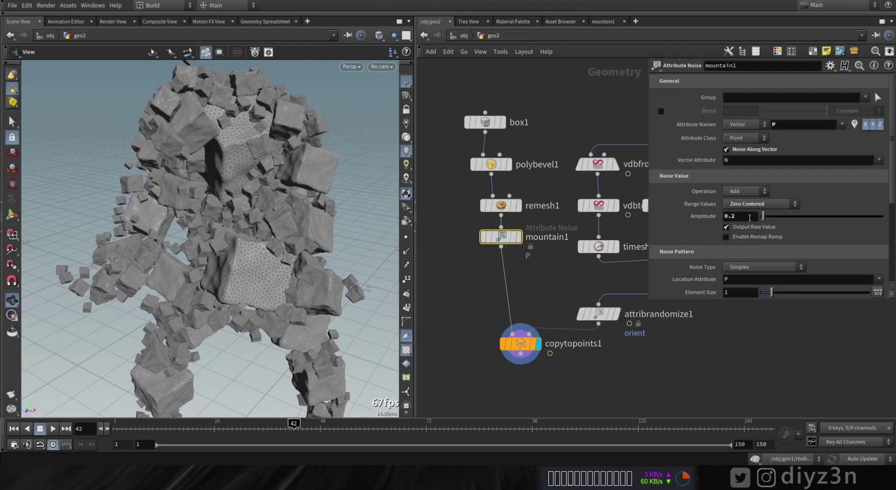
pyautogui.moveTo(182, 191); pyautogui.dragTo(183, 283, button='right')
pyautogui.moveTo(114, 424); pyautogui.dragTo(216, 436)
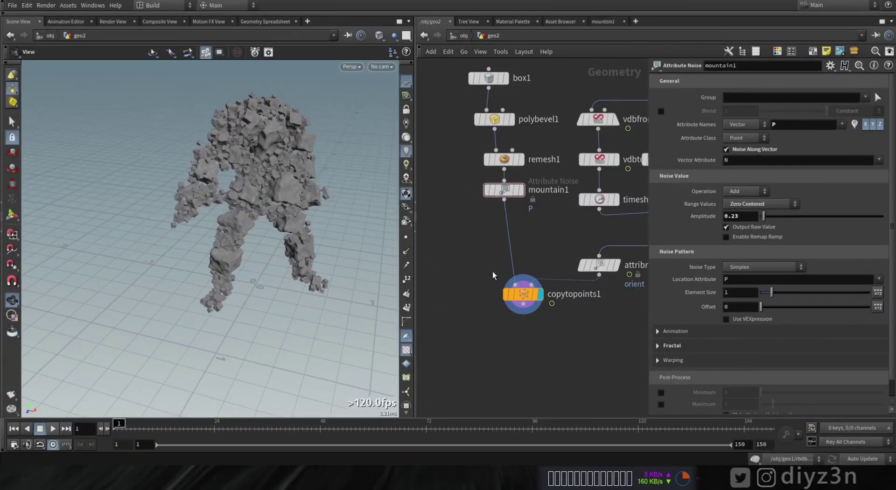
pyautogui.middleClick(523, 296)
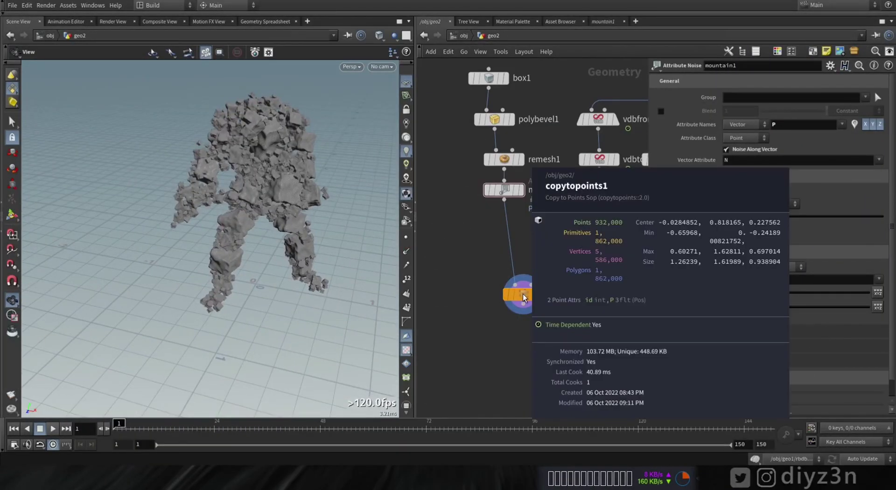
# Add an RBD Configure node below Copy to Points, wire the rocks into its geometry input, and display it
pyautogui.moveTo(538, 323); pyautogui.dragTo(506, 287, button='middle')
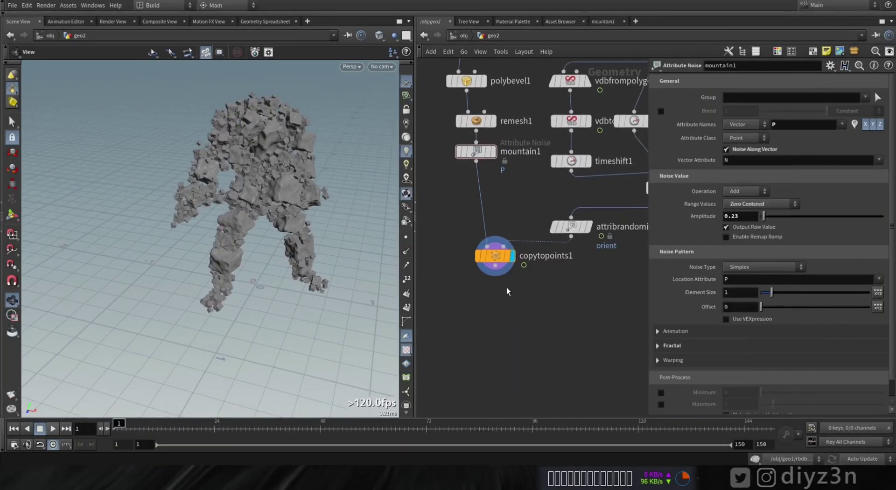
pyautogui.press('Tab')
pyautogui.write('rb')
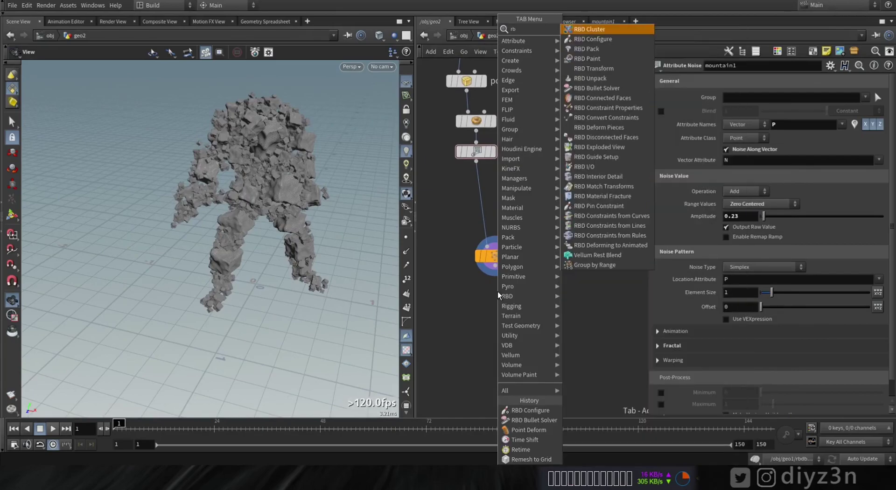
pyautogui.click(611, 41)
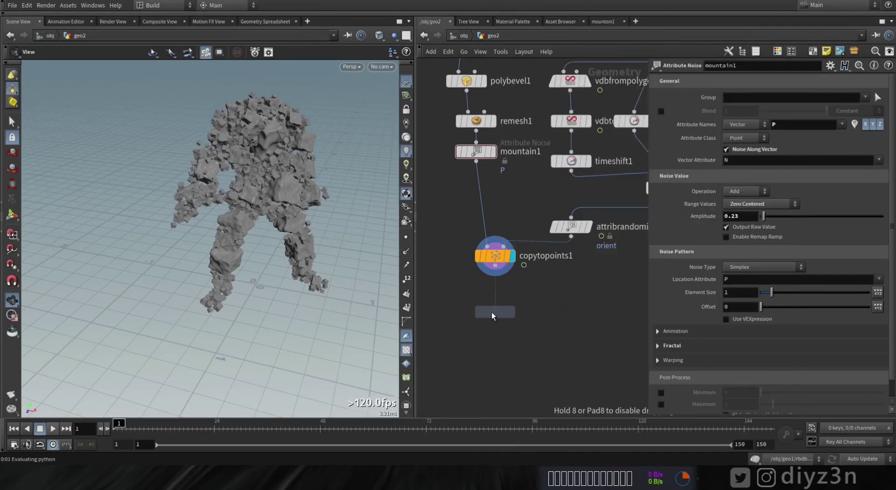
pyautogui.click(493, 312)
pyautogui.click(496, 266)
pyautogui.click(483, 303)
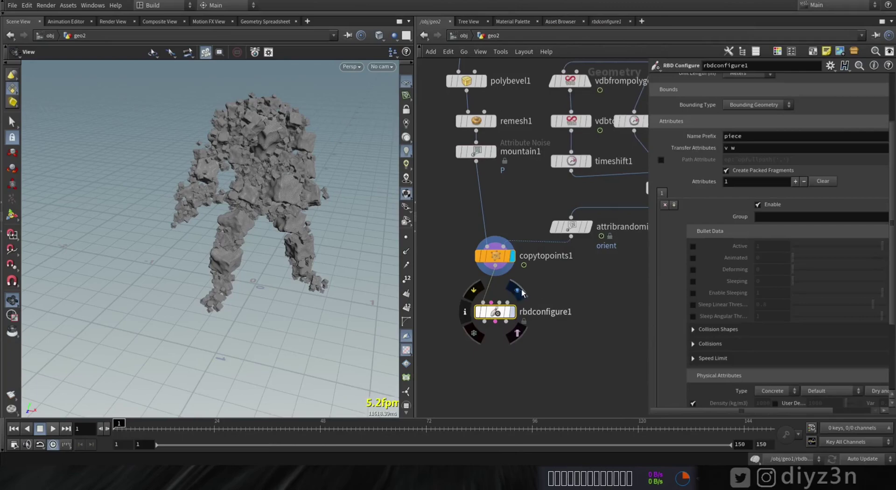
pyautogui.click(517, 291)
# Examine the RBD Configure node's information, parameters and geometry spreadsheet for the name attribute on the packed pieces
pyautogui.middleClick(498, 313)
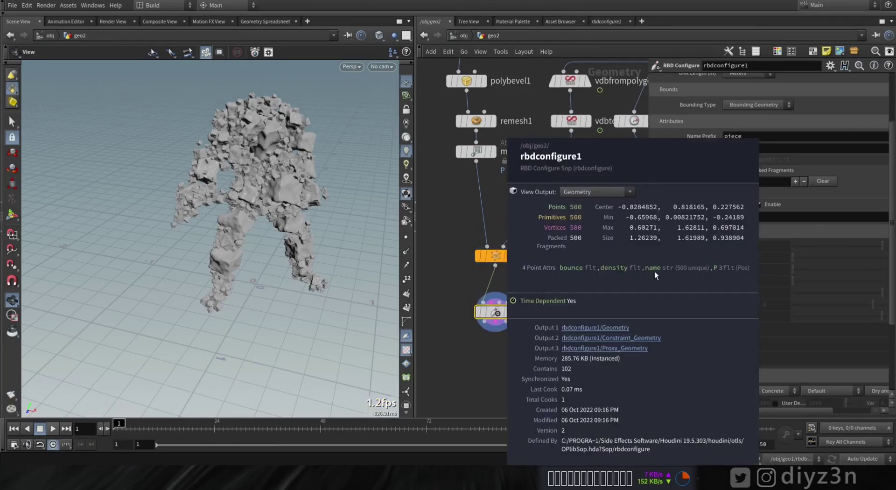
pyautogui.moveTo(539, 339); pyautogui.dragTo(548, 320, button='middle')
pyautogui.moveTo(501, 297); pyautogui.dragTo(505, 310)
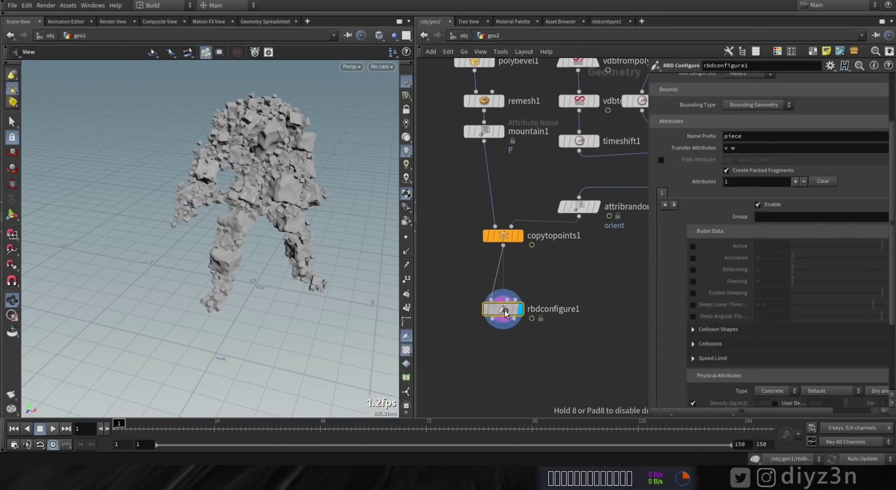
pyautogui.scroll(4, 895, 114)
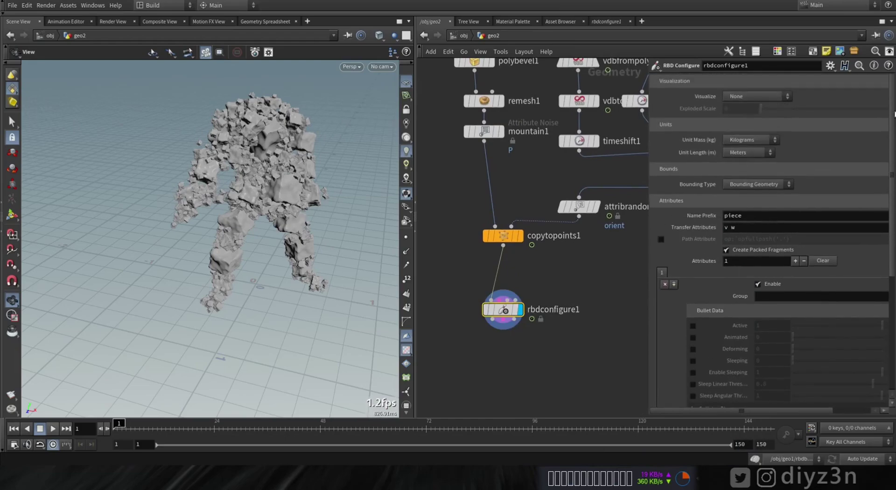
pyautogui.moveTo(502, 316); pyautogui.dragTo(508, 283)
pyautogui.rightClick(508, 283)
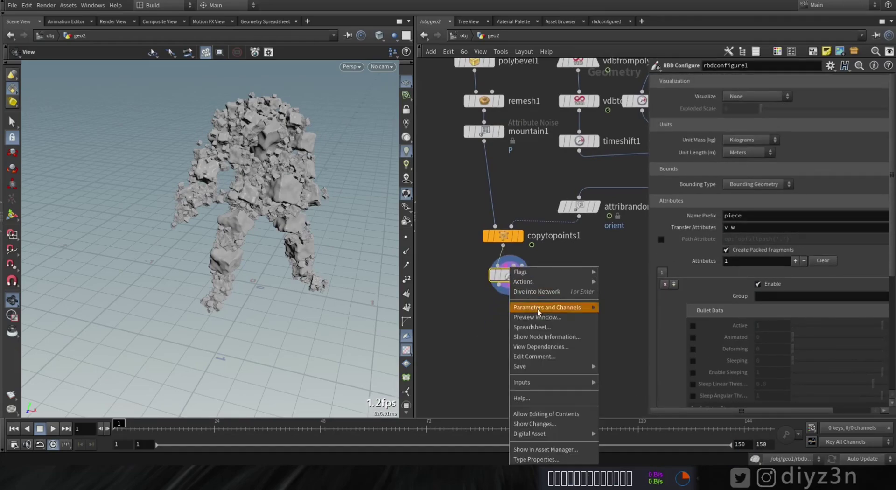
pyautogui.click(530, 326)
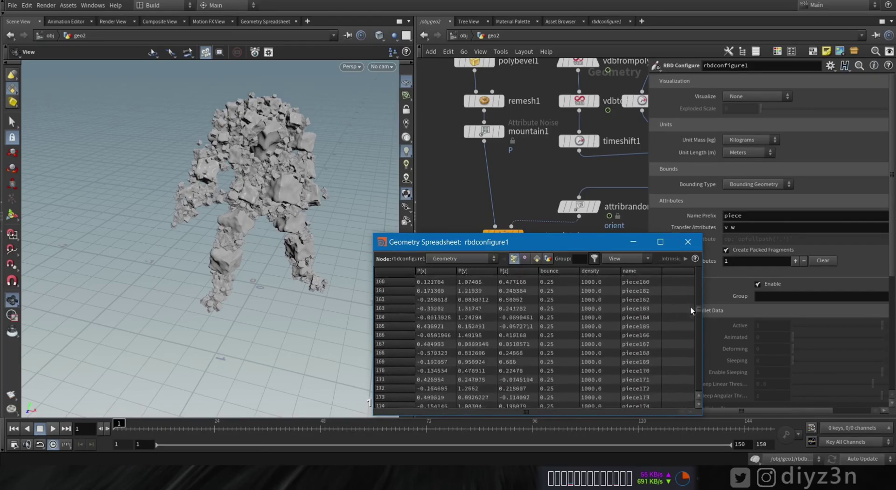
pyautogui.click(688, 242)
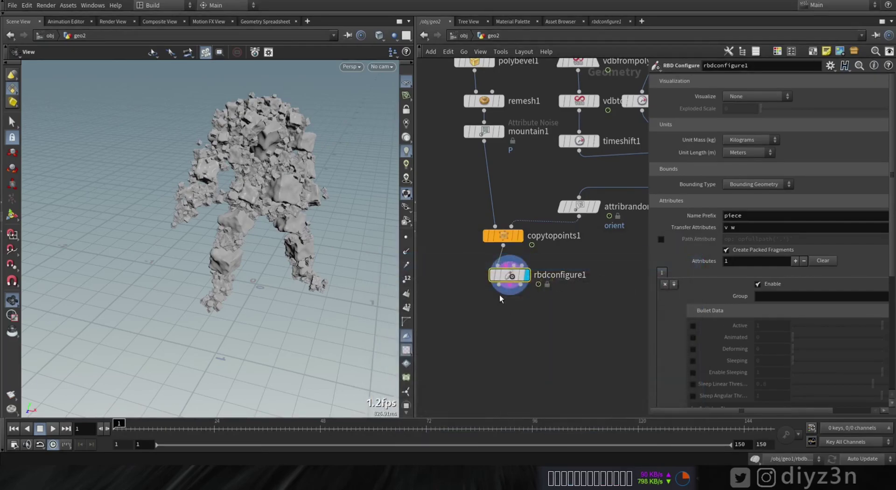
# Add an RBD Bullet Solver node below RBD Configure, connected to its three outputs
pyautogui.press('Tab')
pyautogui.write('bu')
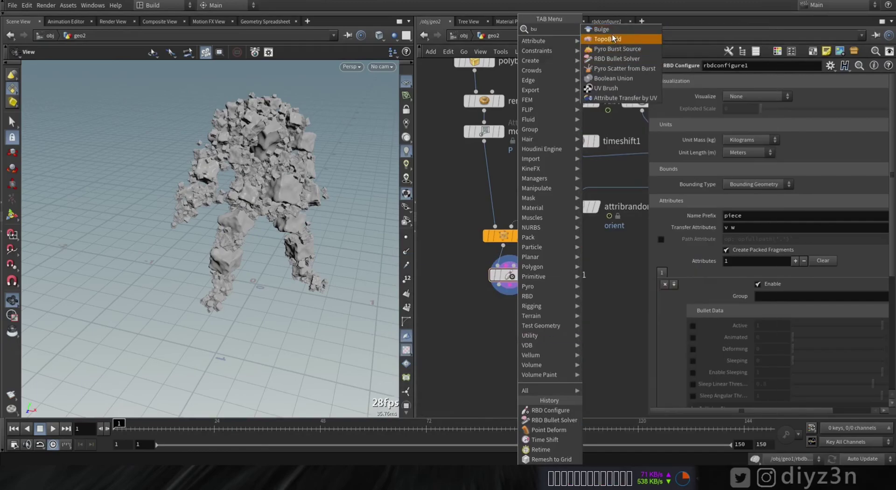
pyautogui.click(615, 61)
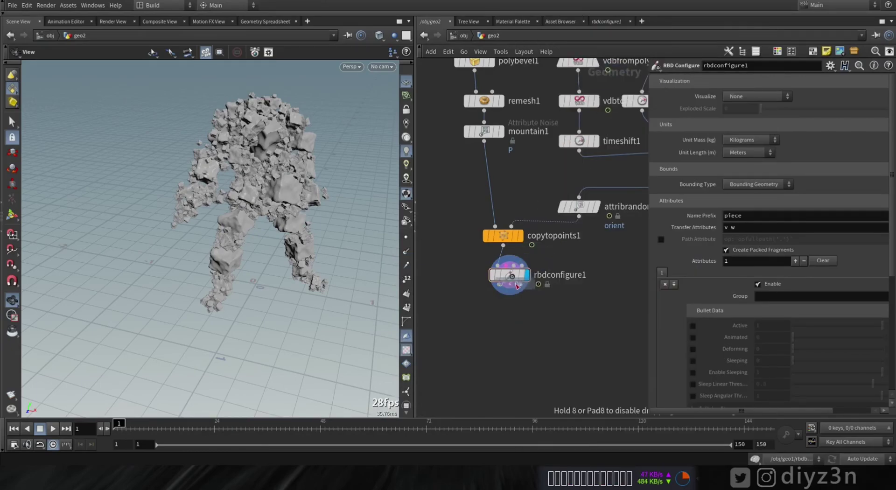
pyautogui.click(510, 318)
# Set Max Spheres to 150 on the VDB to Spheres node
pyautogui.moveTo(548, 91); pyautogui.dragTo(526, 206, button='middle')
pyautogui.click(557, 215)
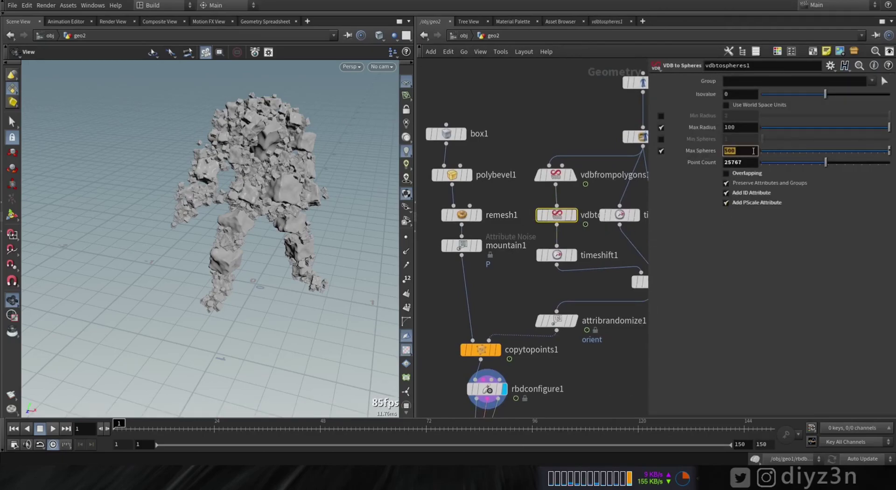
pyautogui.press('Return')
pyautogui.moveTo(280, 197); pyautogui.dragTo(220, 204, button='middle')
# Display the RBD Bullet Solver and set its ground collision type to Ground Plane
pyautogui.moveTo(541, 380); pyautogui.dragTo(560, 225, button='middle')
pyautogui.click(522, 290)
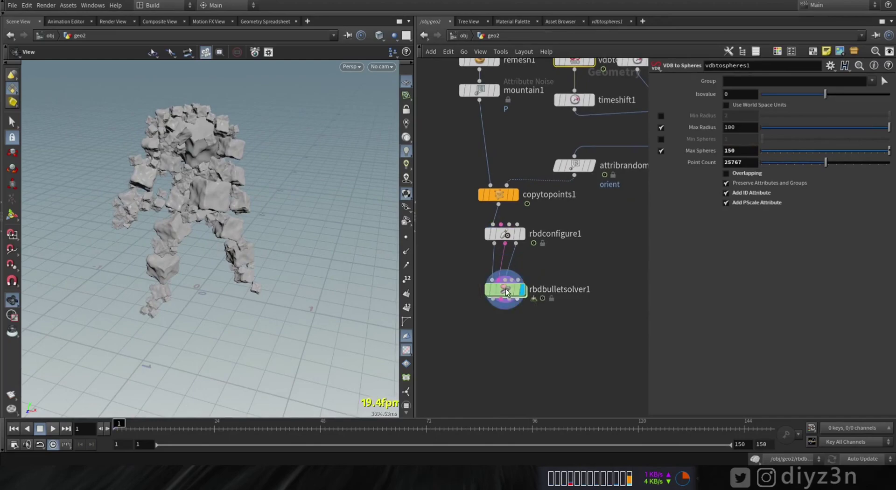
pyautogui.click(504, 289)
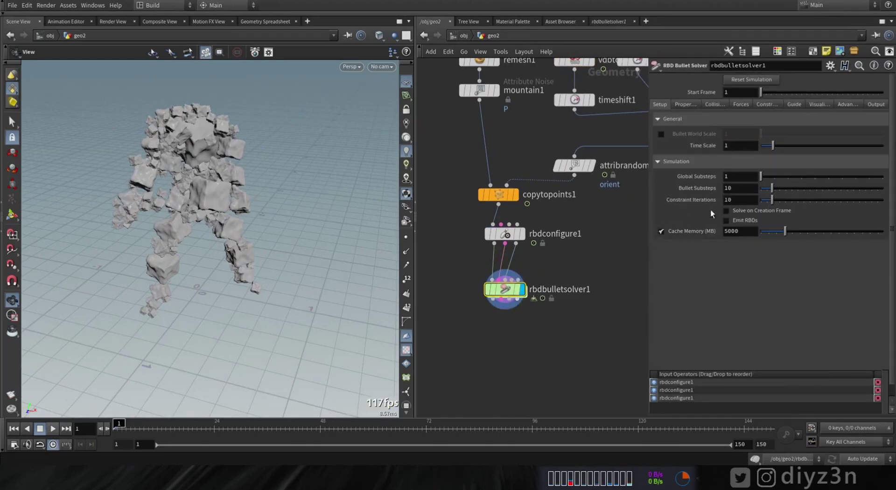
pyautogui.click(714, 105)
pyautogui.click(745, 272)
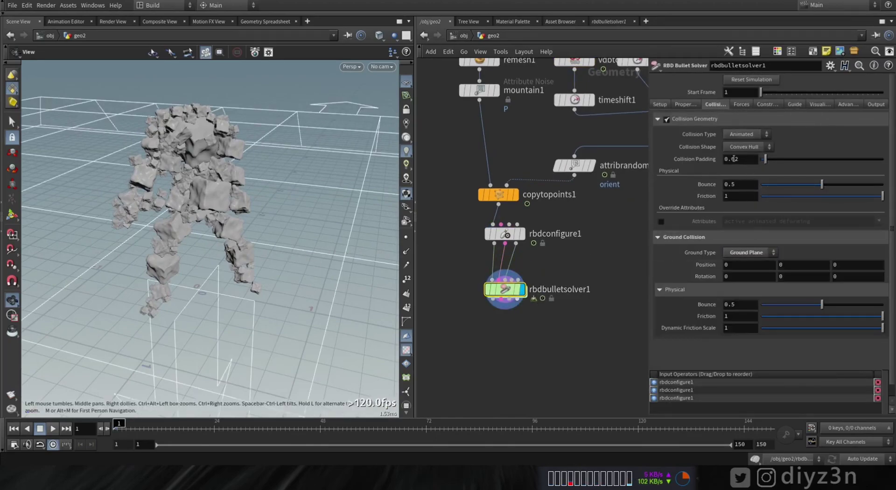
# Play the rigid body simulation to inspect how the rock pieces fall, then return to the first frame
pyautogui.moveTo(216, 217)
pyautogui.mouseDown()
pyautogui.moveTo(316, 216)
pyautogui.moveTo(229, 210)
pyautogui.mouseUp()
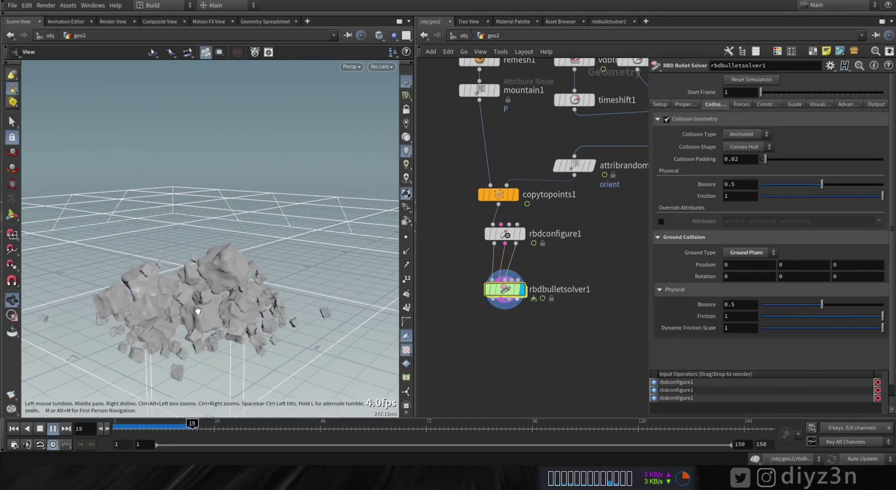
pyautogui.click(40, 429)
pyautogui.click(14, 428)
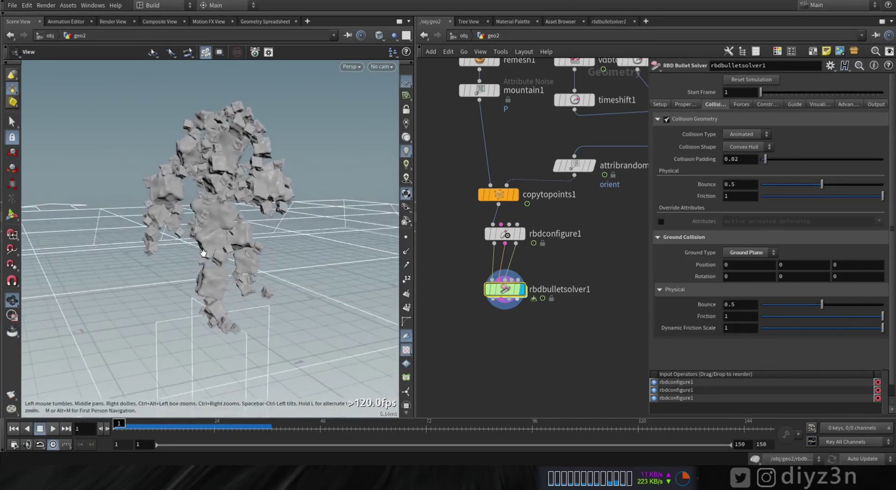
# Disable the Deforming and Active attributes in the Bullet Data of the RBD Configure node
pyautogui.moveTo(504, 287)
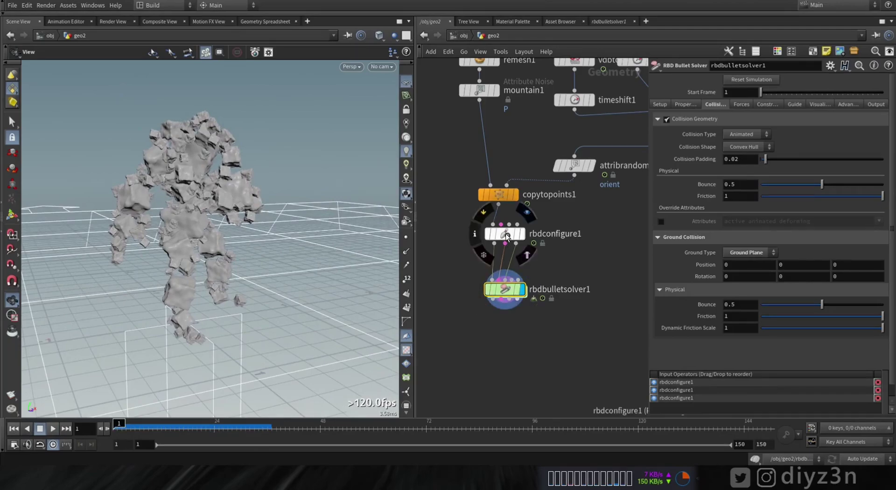
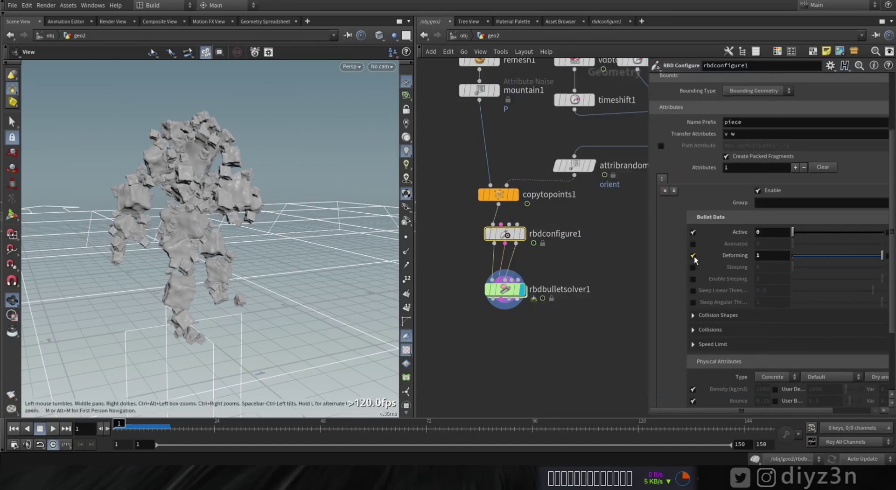
pyautogui.click(694, 257)
pyautogui.click(694, 229)
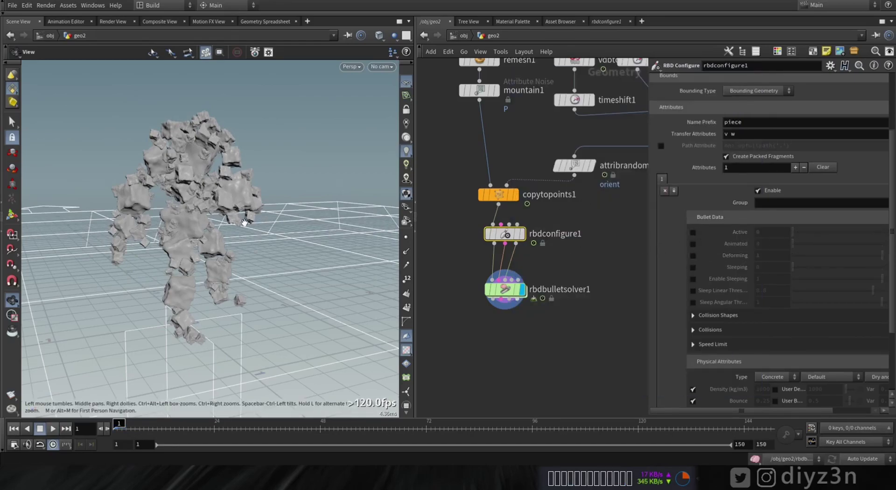
# Spread out the Point Deform and Time Shift nodes to make room below timeshift1, and display timeshift1
pyautogui.moveTo(245, 223); pyautogui.dragTo(209, 207)
pyautogui.moveTo(567, 136); pyautogui.dragTo(496, 317, button='middle')
pyautogui.moveTo(565, 232); pyautogui.dragTo(571, 232)
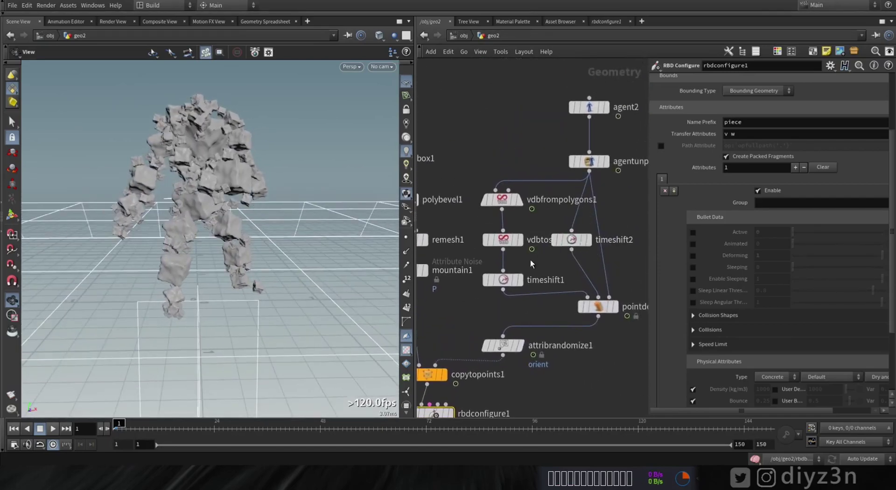
pyautogui.moveTo(603, 307)
pyautogui.keyDown('shift'); pyautogui.mouseDown()
pyautogui.moveTo(608, 236)
pyautogui.moveTo(600, 315)
pyautogui.mouseUp(); pyautogui.keyUp('shift')
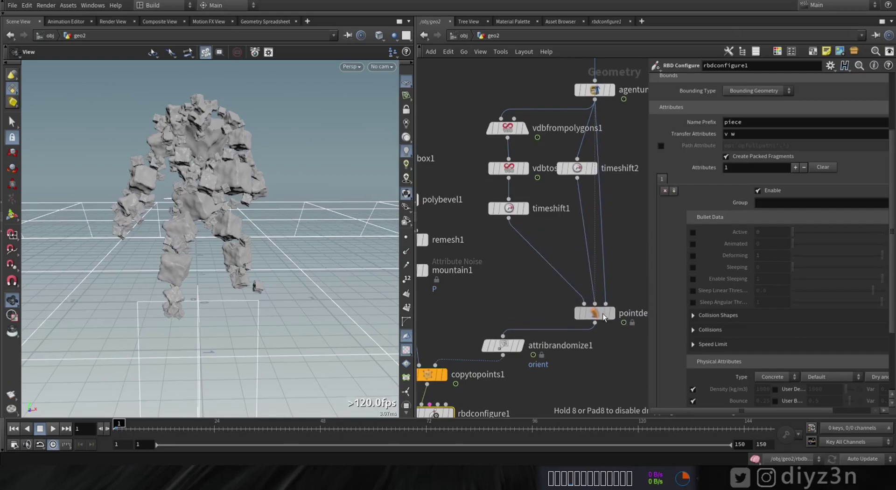
pyautogui.moveTo(586, 175); pyautogui.dragTo(645, 177)
pyautogui.moveTo(514, 202); pyautogui.dragTo(524, 212, button='middle')
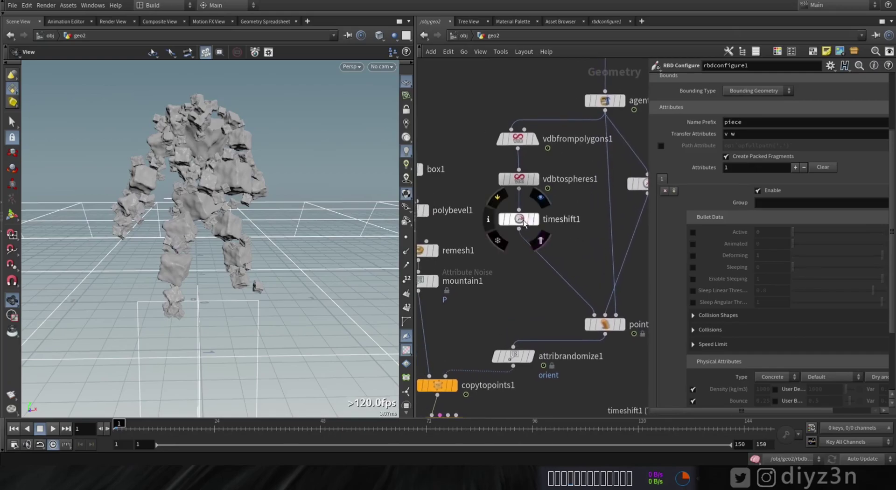
pyautogui.click(536, 211)
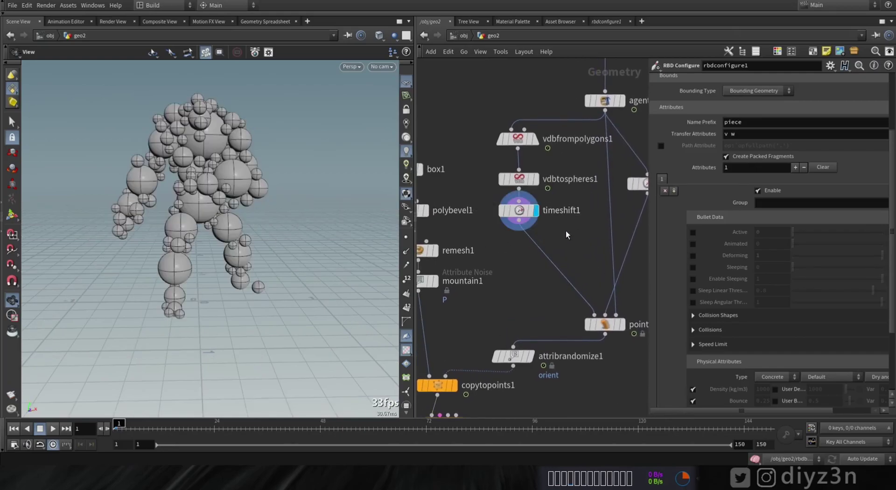
# Insert a Group Create node between timeshift1 and Point Deform, with its base group disabled and Keep in Bounding Regions enabled
pyautogui.press('Tab')
pyautogui.moveTo(583, 130)
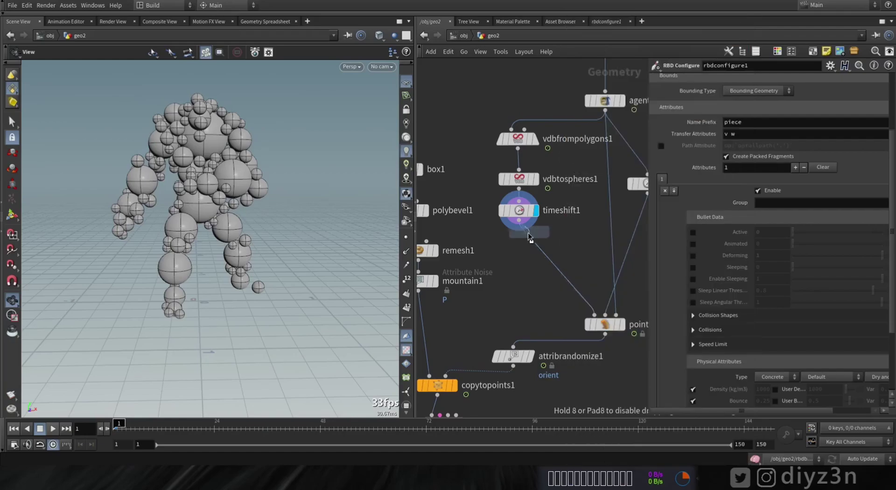
pyautogui.click(649, 38)
pyautogui.click(531, 250)
pyautogui.click(542, 251)
pyautogui.click(736, 131)
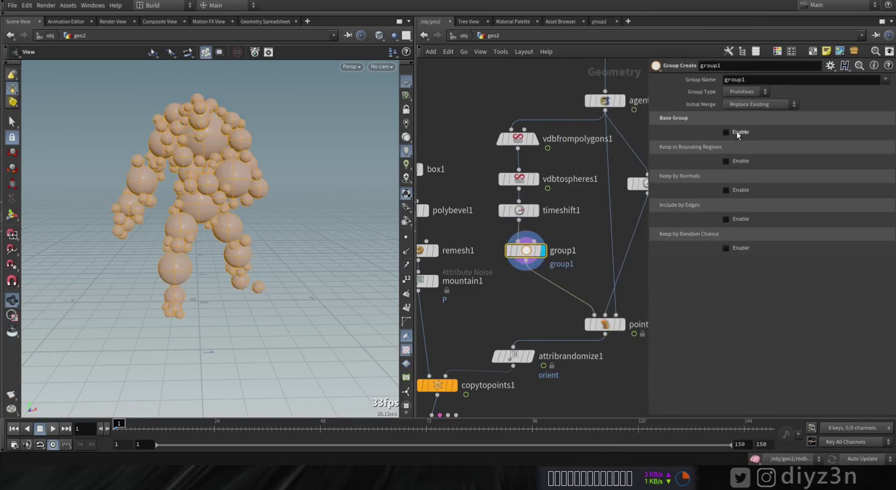
pyautogui.click(730, 189)
pyautogui.click(734, 188)
pyautogui.click(735, 159)
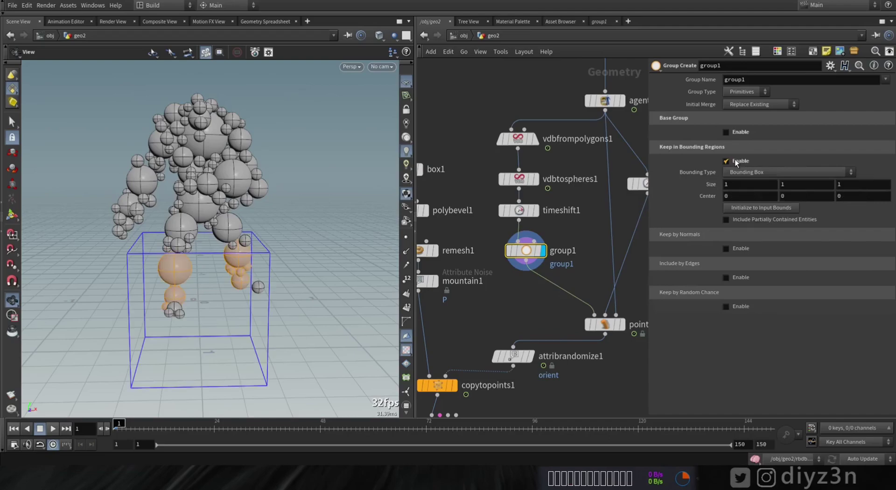
# Set the new group's type to Points and name it Grow
pyautogui.click(760, 92)
pyautogui.click(748, 102)
pyautogui.click(757, 78)
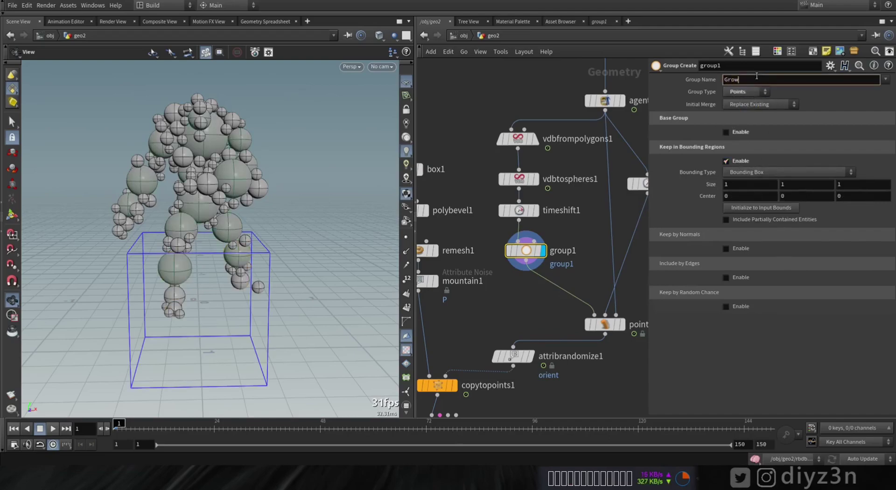
pyautogui.write('Grow')
pyautogui.press('Return')
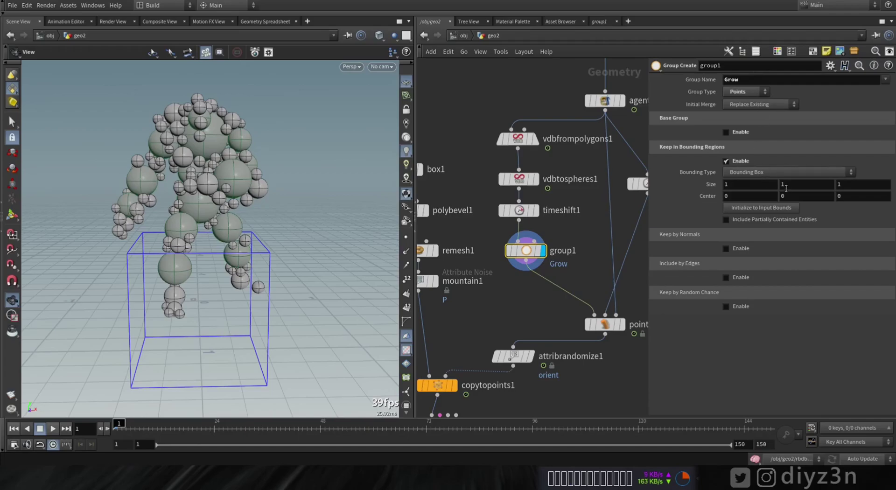
# Enlarge the group's bounding box to about 2.24 × 1 × 1.92 and raise it above the creature to center Y about 1.99
pyautogui.click(14, 221)
pyautogui.keyDown('alt'); pyautogui.moveTo(315, 286); pyautogui.dragTo(357, 321); pyautogui.keyUp('alt')
pyautogui.moveTo(191, 305); pyautogui.dragTo(154, 331)
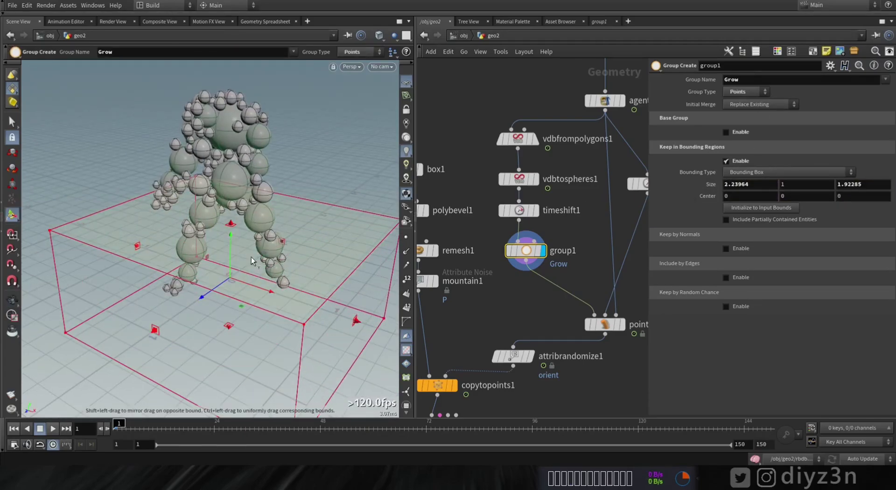
pyautogui.moveTo(230, 235); pyautogui.dragTo(223, 0)
pyautogui.keyDown('alt'); pyautogui.moveTo(226, 88); pyautogui.dragTo(227, 214, button='middle'); pyautogui.keyUp('alt')
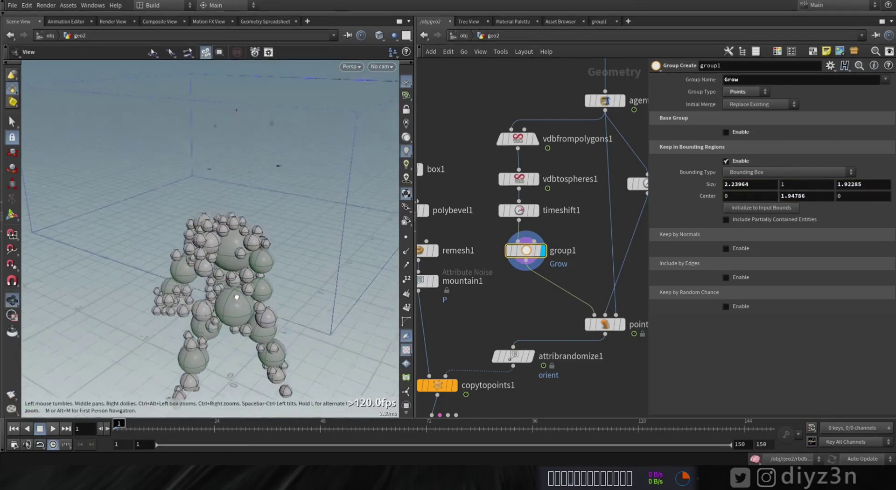
pyautogui.keyDown('alt'); pyautogui.moveTo(227, 214); pyautogui.dragTo(229, 184); pyautogui.keyUp('alt')
pyautogui.moveTo(231, 153); pyautogui.dragTo(207, 154)
pyautogui.keyDown('alt'); pyautogui.moveTo(187, 281); pyautogui.dragTo(204, 217, button='middle'); pyautogui.keyUp('alt')
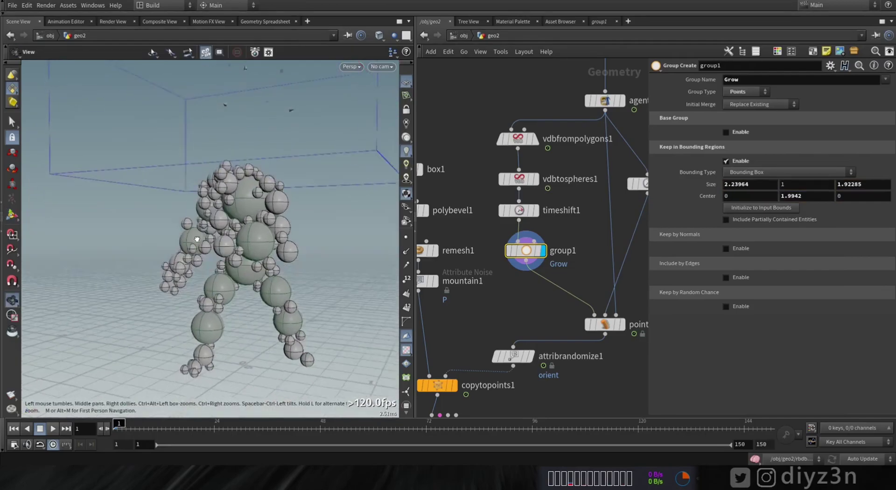
pyautogui.keyDown('alt'); pyautogui.moveTo(204, 217); pyautogui.dragTo(340, 232); pyautogui.keyUp('alt')
# Set the Grow group's type to Primitives and raise its bounding box clear of the creature's head, to center Y about 2.21
pyautogui.click(744, 91)
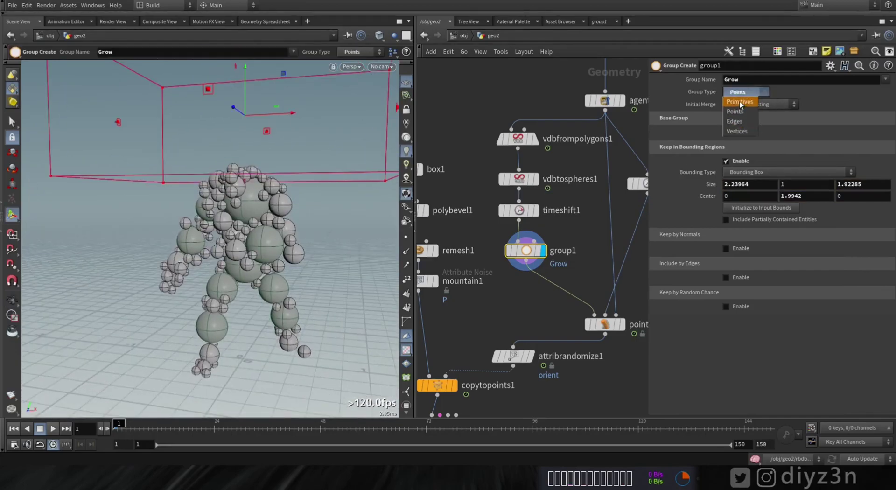
pyautogui.click(740, 102)
pyautogui.moveTo(245, 82); pyautogui.dragTo(225, 45)
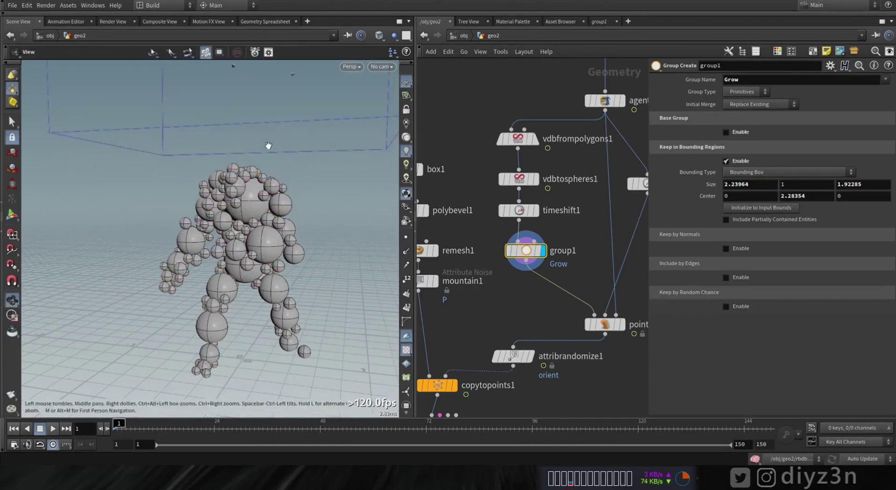
pyautogui.keyDown('alt'); pyautogui.moveTo(268, 144); pyautogui.dragTo(314, 133); pyautogui.keyUp('alt')
pyautogui.click(742, 111)
pyautogui.click(745, 92)
pyautogui.click(742, 103)
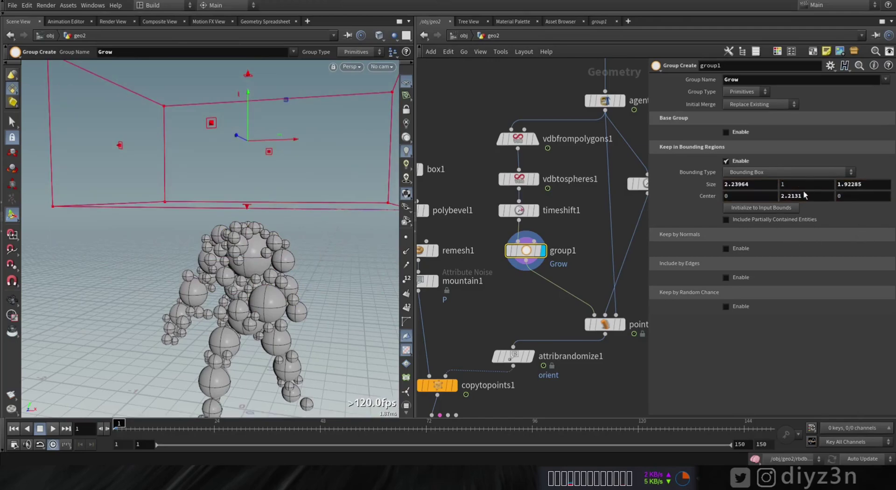
# Animate the bounding box's Y size with the expression 1*($T*2) and scrub the timeline to check its growth
pyautogui.click(804, 185)
pyautogui.write('1*(')
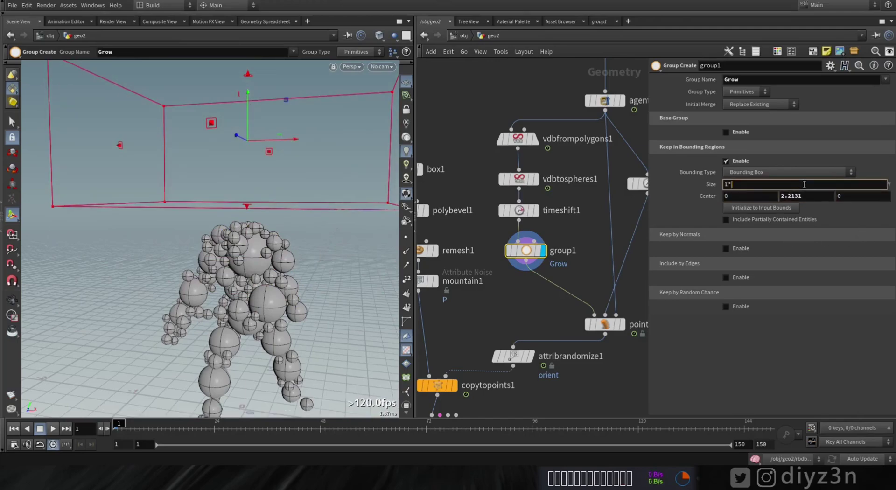
pyautogui.write('$T*2)')
pyautogui.press('Return')
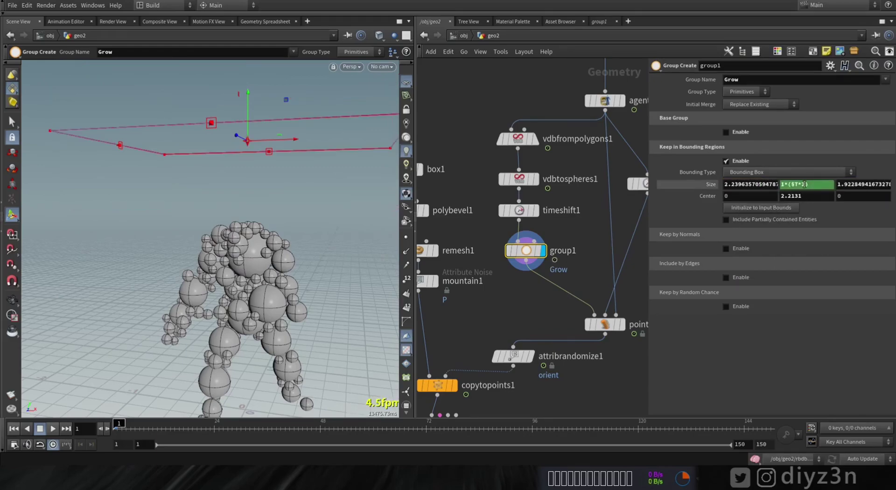
pyautogui.moveTo(117, 427); pyautogui.dragTo(417, 424)
pyautogui.hotkey('ctrl', 'Up')
# Change the bounding box's Y size expression to 1*($T*3) and check it on the timeline
pyautogui.click(814, 187)
pyautogui.write('3')
pyautogui.press('Return')
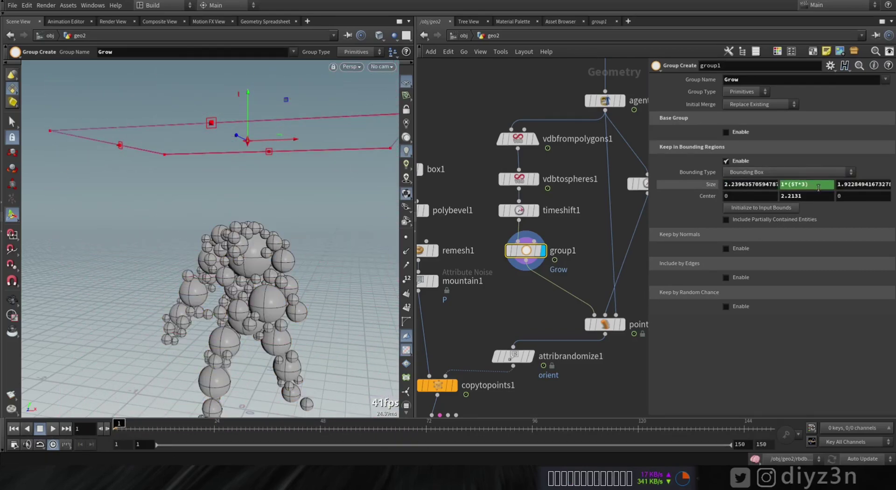
pyautogui.moveTo(122, 426)
pyautogui.mouseDown()
pyautogui.moveTo(279, 413)
pyautogui.moveTo(116, 416)
pyautogui.mouseUp()
# Insert an Attribute Create node between the Grow group node and Point Deform
pyautogui.moveTo(516, 309); pyautogui.dragTo(517, 322, button='middle')
pyautogui.moveTo(531, 260); pyautogui.dragTo(531, 249)
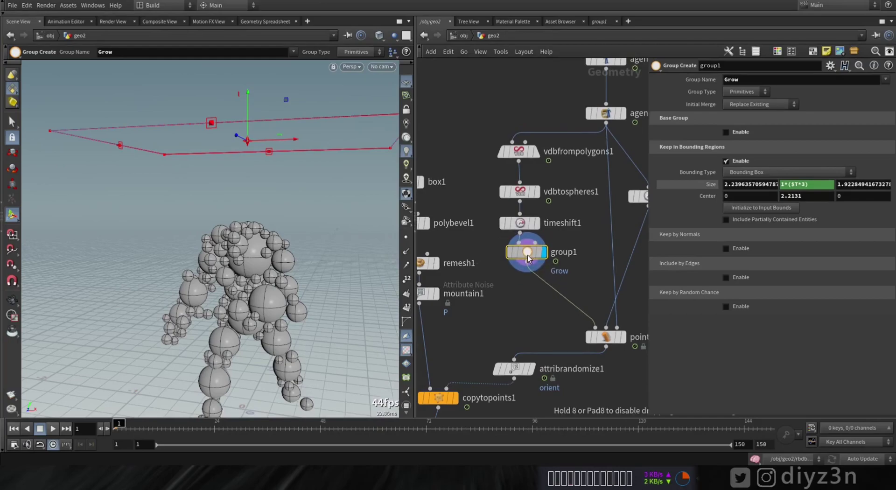
pyautogui.press('Tab')
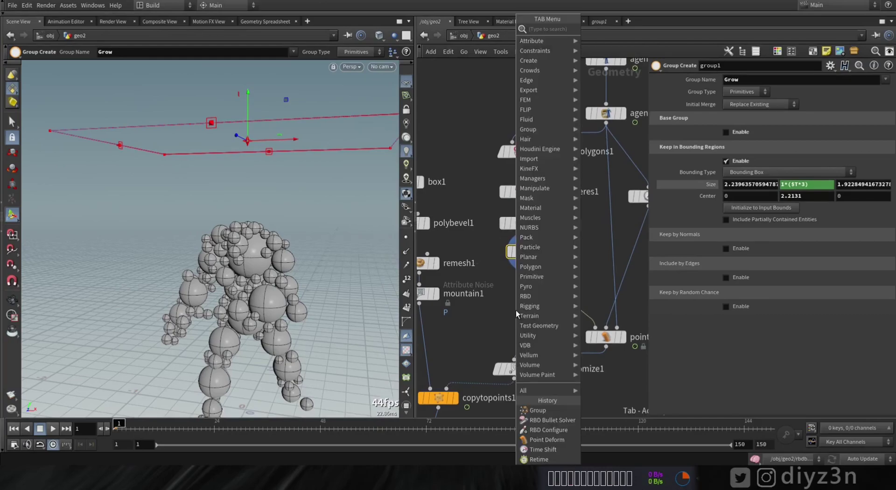
pyautogui.write('crea')
pyautogui.click(623, 40)
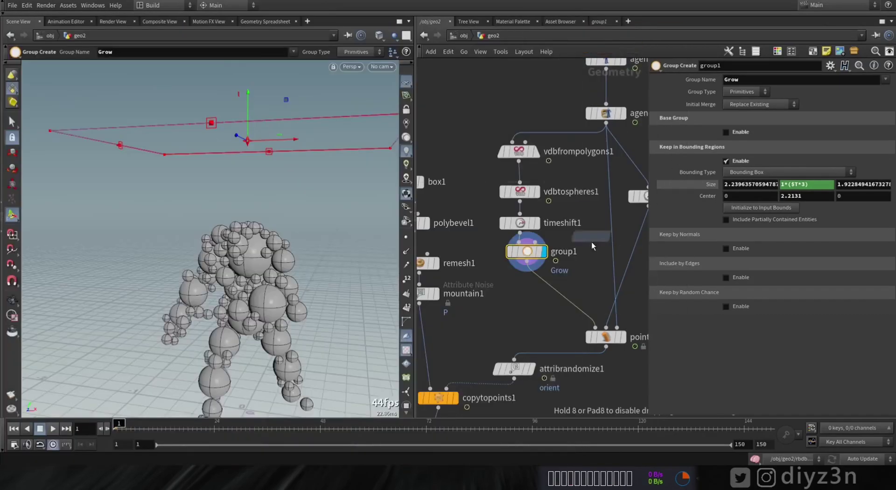
pyautogui.click(540, 280)
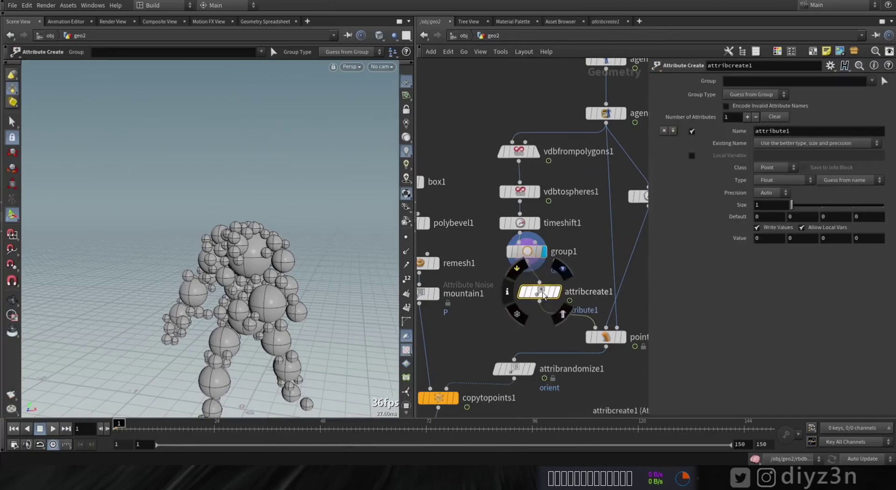
# Name the created attribute active, give it a value of 1, and restrict it to the Grow group
pyautogui.doubleClick(807, 130)
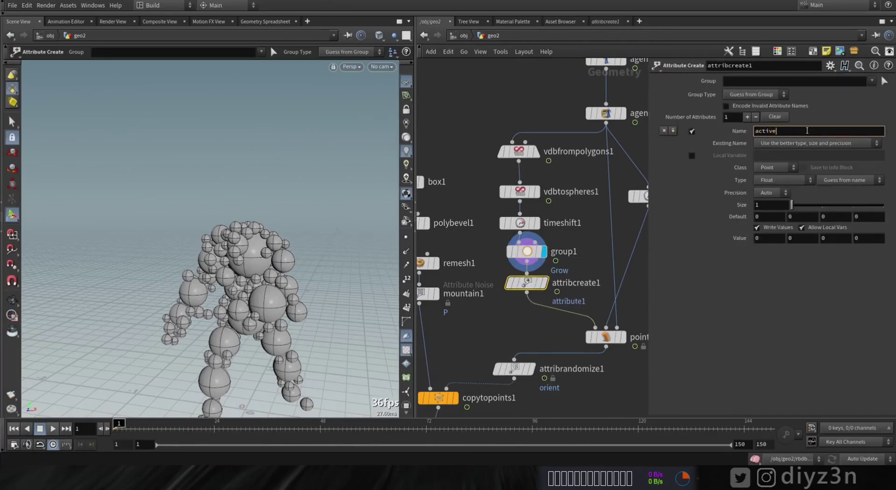
pyautogui.click(770, 239)
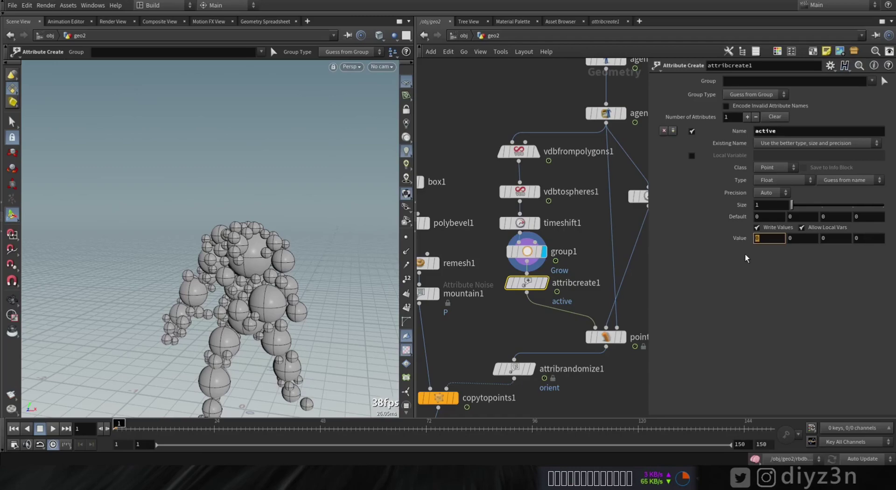
pyautogui.click(872, 81)
pyautogui.click(855, 108)
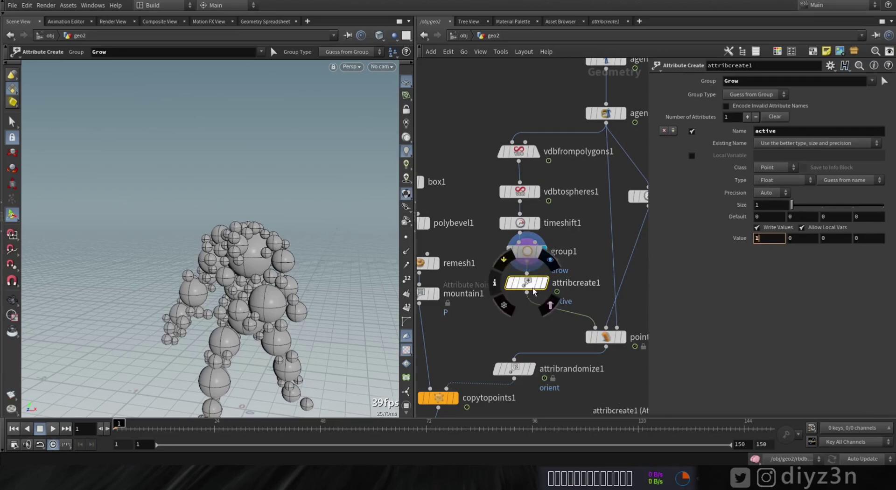
# Duplicate the active Attribute Create node and insert the copy directly below it, before Point Deform
pyautogui.moveTo(533, 287); pyautogui.dragTo(532, 282)
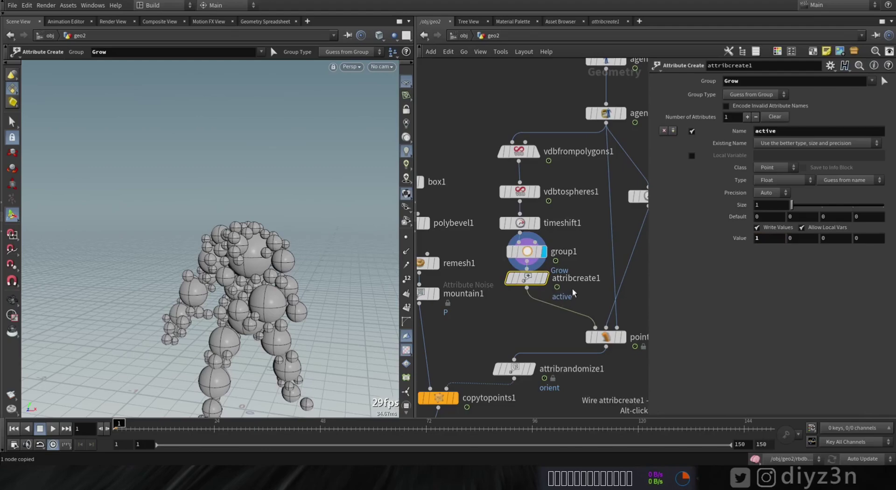
pyautogui.hotkey('ctrl', 'v')
pyautogui.moveTo(540, 320); pyautogui.dragTo(526, 314)
# Rename the duplicate's attribute to deforming and set its group to !Grow
pyautogui.click(786, 129)
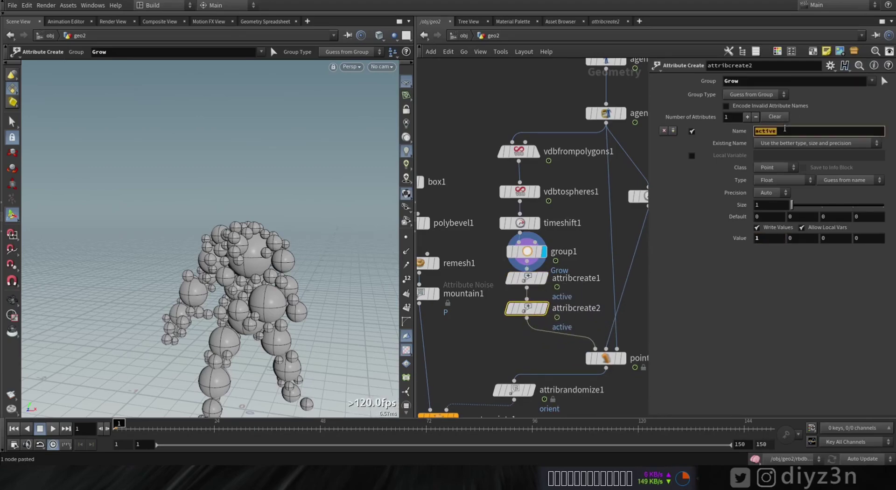
pyautogui.write('deforming')
pyautogui.press('Return')
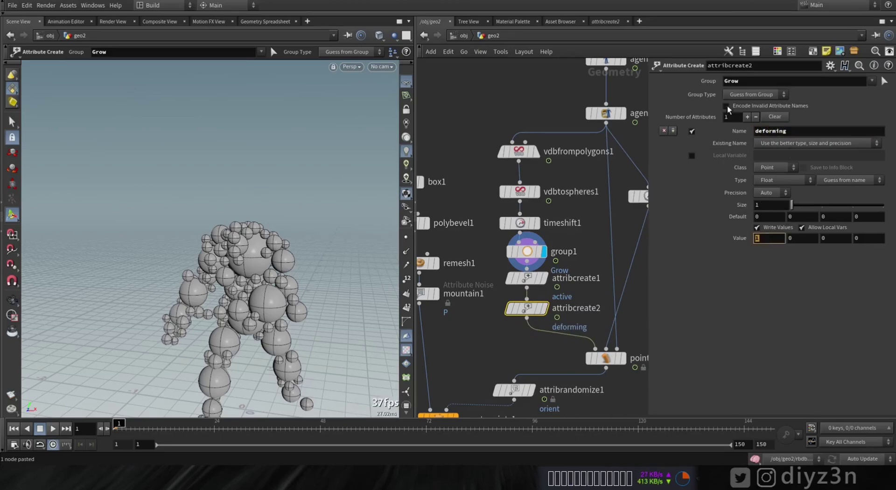
pyautogui.click(725, 83)
pyautogui.write('!')
pyautogui.press('Return')
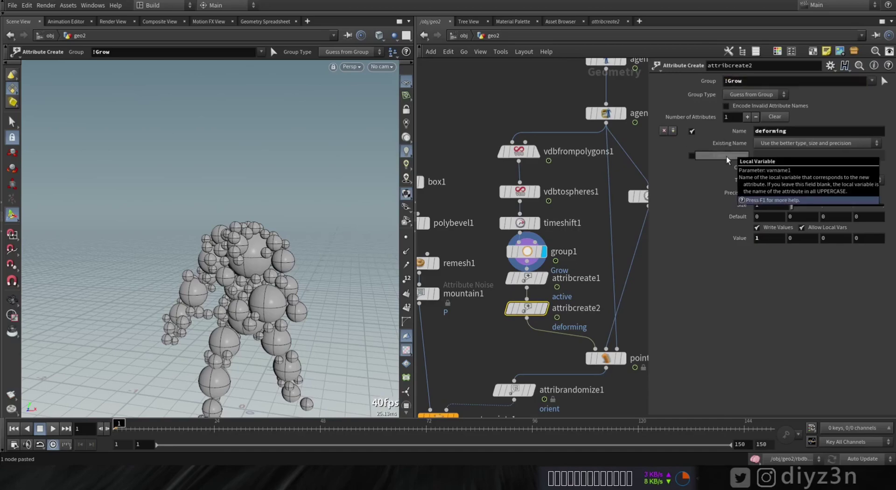
pyautogui.moveTo(523, 359); pyautogui.dragTo(530, 256, button='middle')
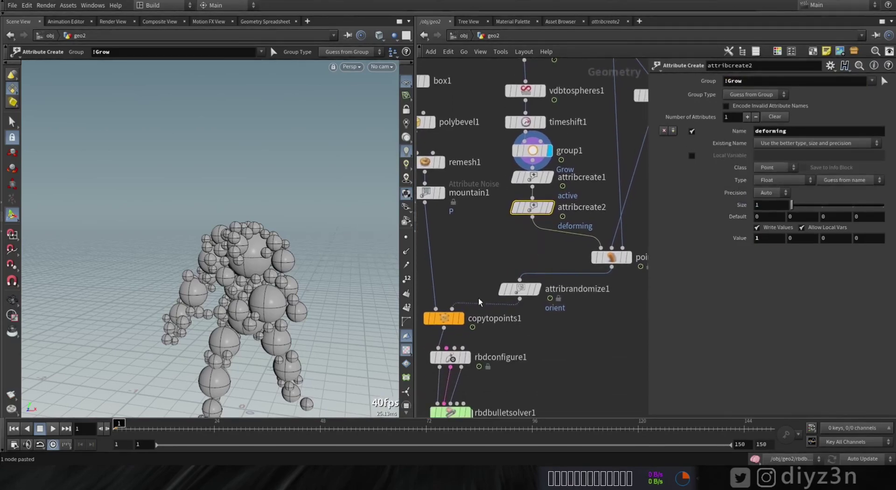
# Display the Copy to Points result and visualize its active point attribute across the first 23 frames
pyautogui.moveTo(453, 316)
pyautogui.click(466, 299)
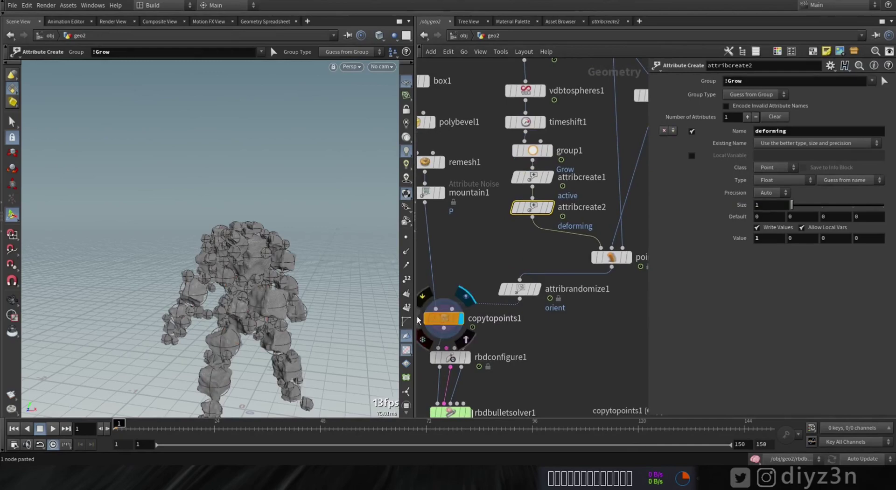
pyautogui.moveTo(448, 323); pyautogui.dragTo(546, 334, button='middle')
pyautogui.click(507, 326)
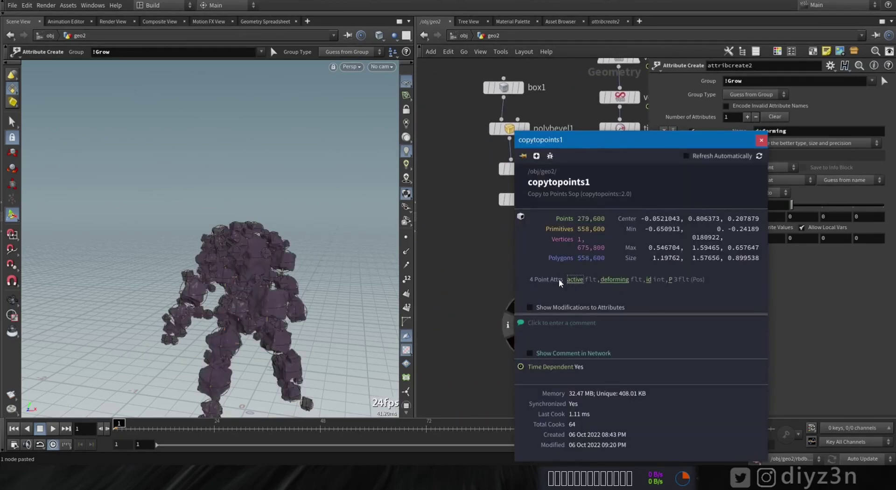
pyautogui.moveTo(120, 428); pyautogui.dragTo(205, 429)
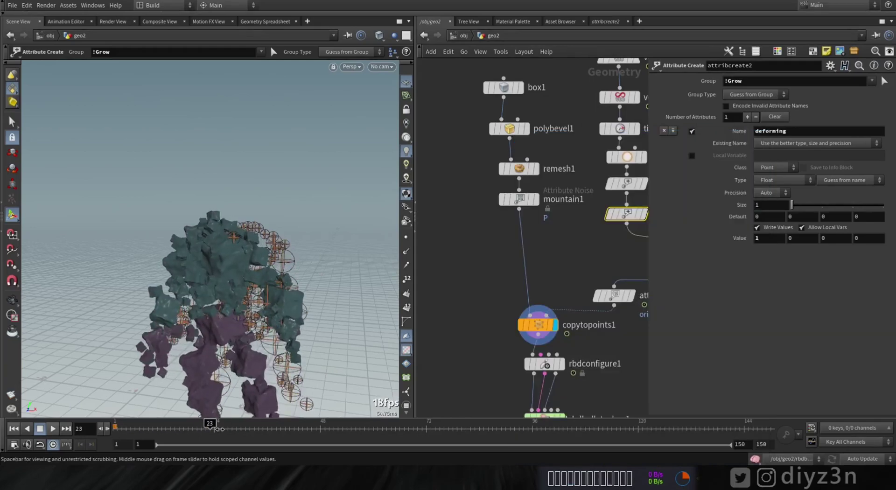
# Edit the active attribute's color visualizer, setting its random seed to 1
pyautogui.scroll(-3, 404, 406)
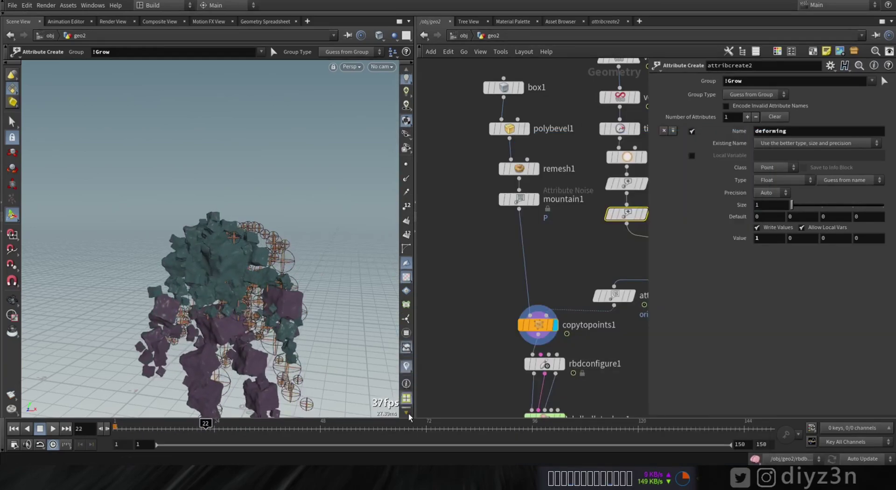
pyautogui.click(408, 360)
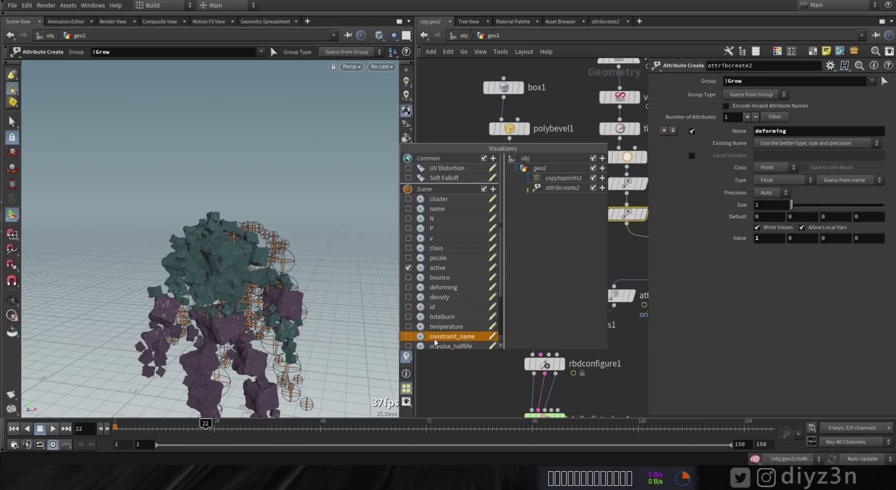
pyautogui.click(492, 273)
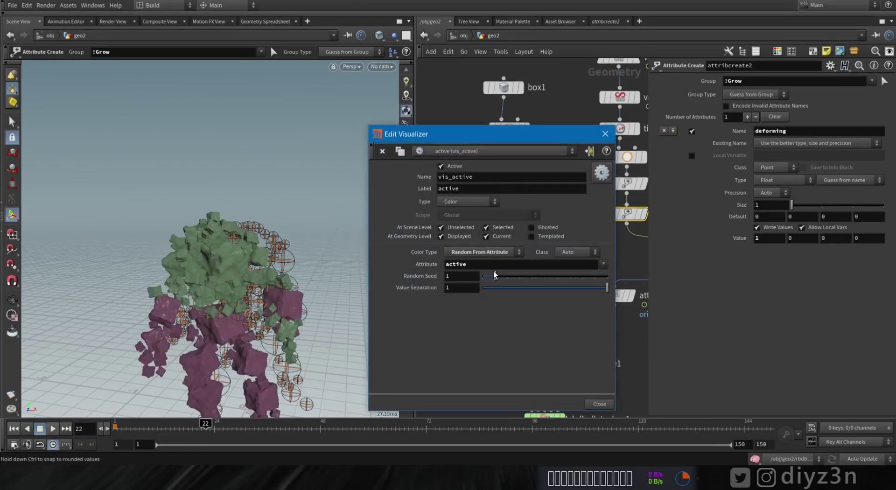
pyautogui.click(606, 133)
# Examine the active and deforming attributes on the Copy to Points node while scrubbing the opening frames
pyautogui.keyDown('alt'); pyautogui.moveTo(308, 300); pyautogui.dragTo(286, 332); pyautogui.keyUp('alt')
pyautogui.moveTo(116, 427); pyautogui.dragTo(192, 425)
pyautogui.click(509, 325)
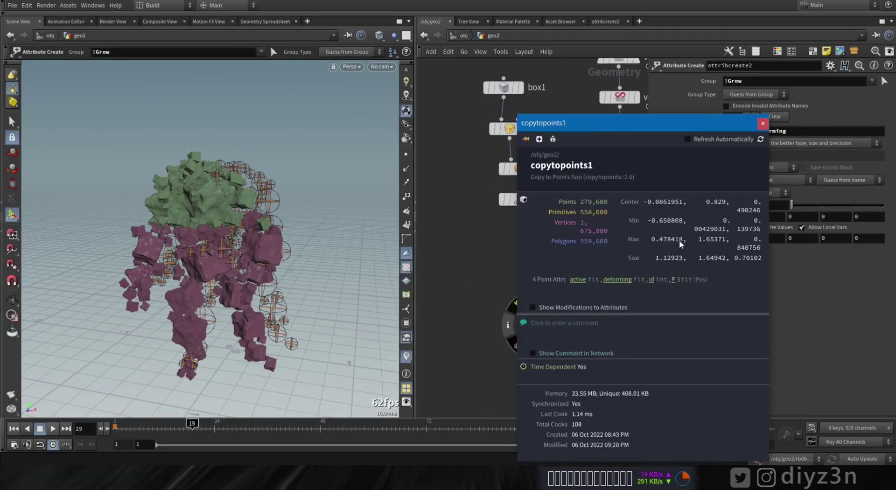
pyautogui.click(618, 279)
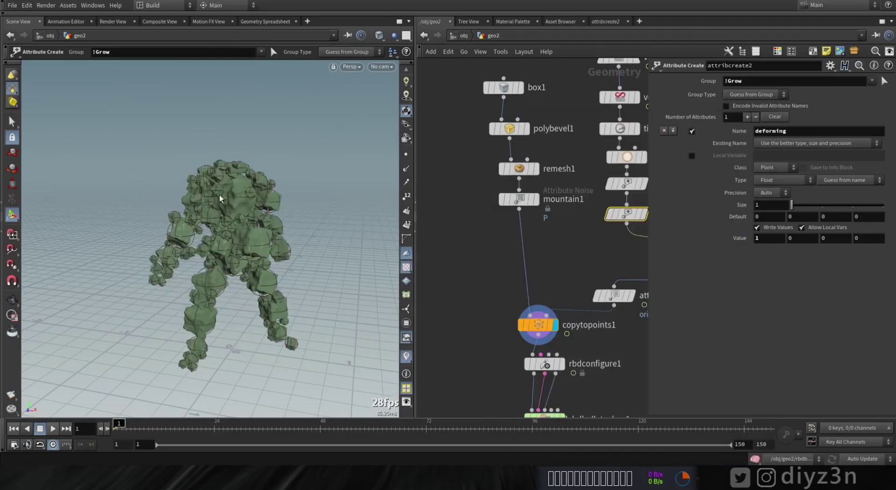
pyautogui.moveTo(118, 432)
pyautogui.mouseDown()
pyautogui.moveTo(272, 432)
pyautogui.moveTo(117, 432)
pyautogui.mouseUp()
# Display the RBD Configure node and inspect its point attributes
pyautogui.moveTo(490, 375); pyautogui.dragTo(454, 264, button='middle')
pyautogui.click(527, 252)
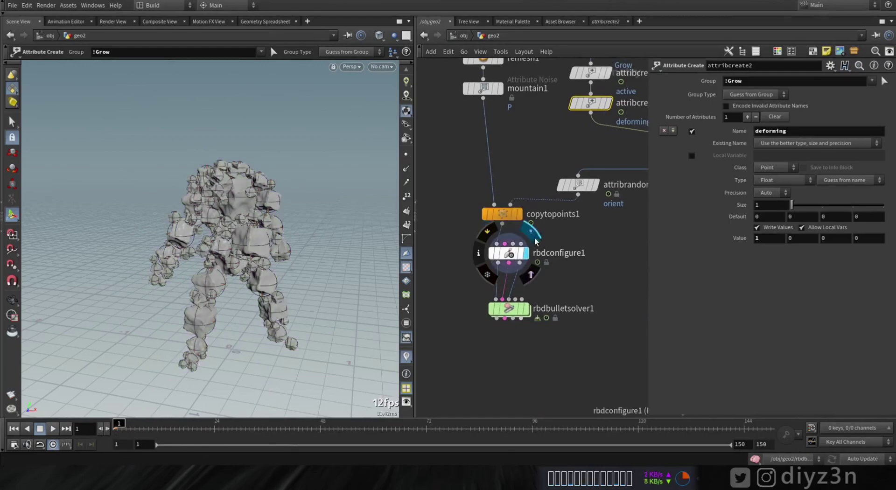
pyautogui.middleClick(510, 255)
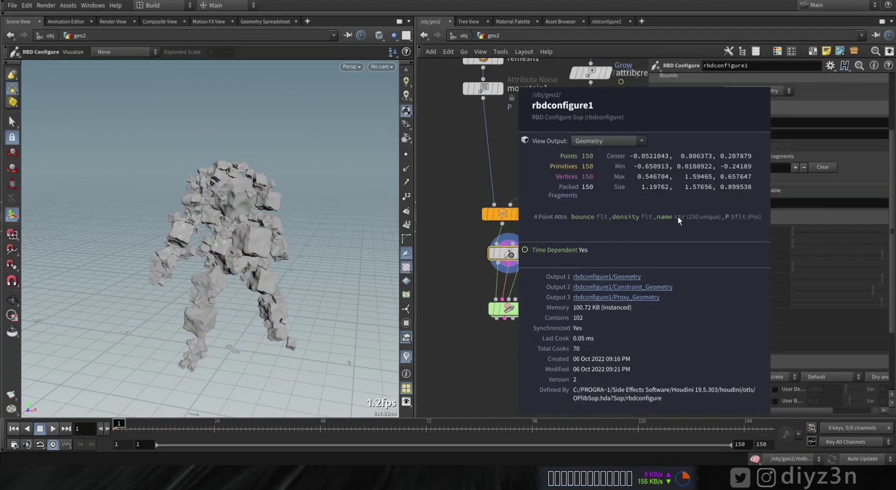
# Add deforming and active to RBD Configure's transfer attributes, after v and w
pyautogui.moveTo(710, 411); pyautogui.dragTo(759, 411)
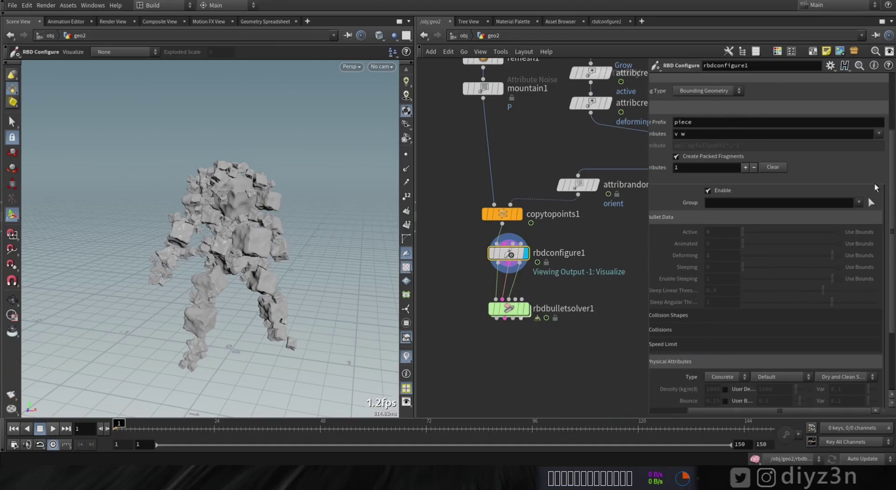
pyautogui.moveTo(648, 242); pyautogui.dragTo(599, 152)
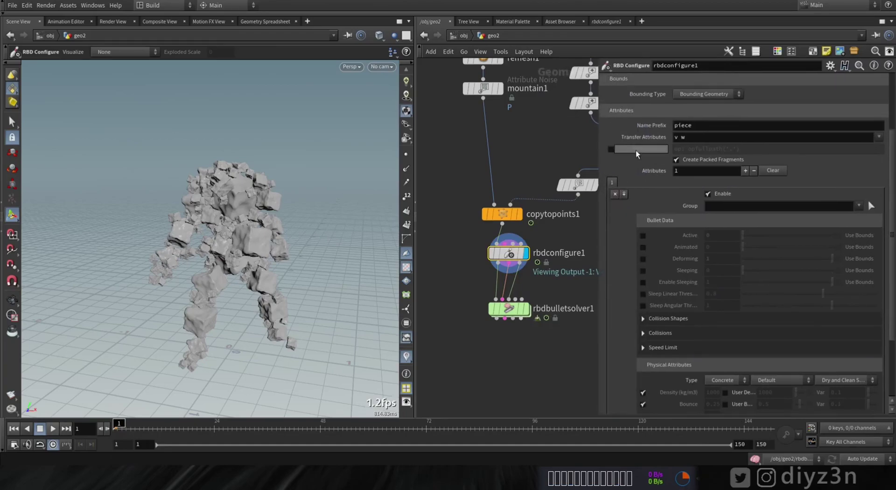
pyautogui.click(876, 140)
pyautogui.click(864, 156)
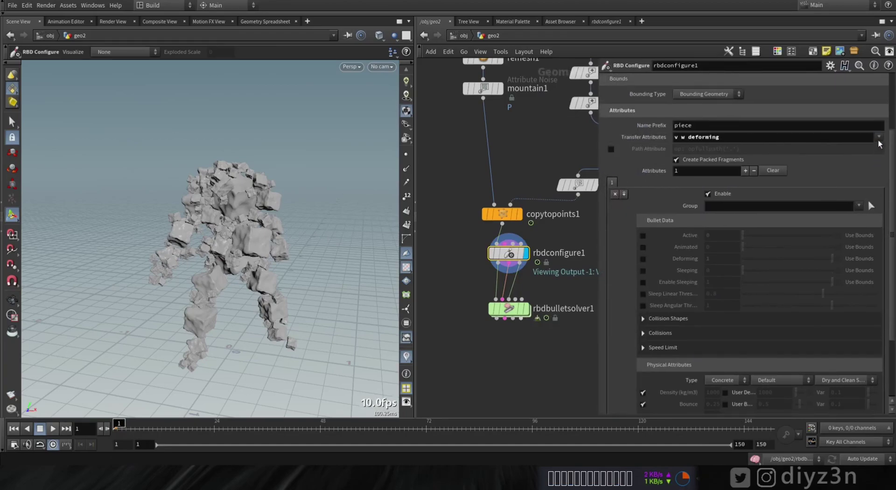
pyautogui.click(876, 140)
pyautogui.click(864, 146)
pyautogui.moveTo(516, 233)
pyautogui.moveTo(511, 252); pyautogui.dragTo(511, 252, button='middle')
# Display the RBD Bullet Solver and review the simulation up to about frame 41 from different angles
pyautogui.click(518, 305)
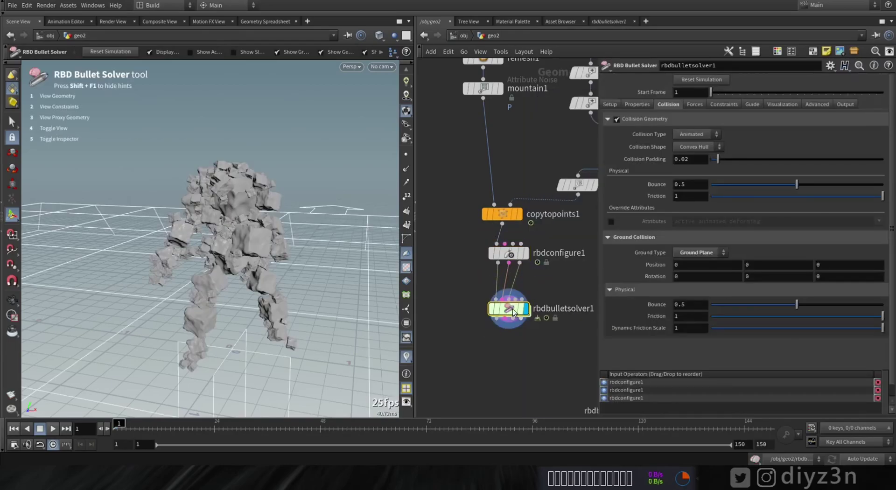
pyautogui.moveTo(187, 322); pyautogui.dragTo(220, 282)
pyautogui.click(289, 428)
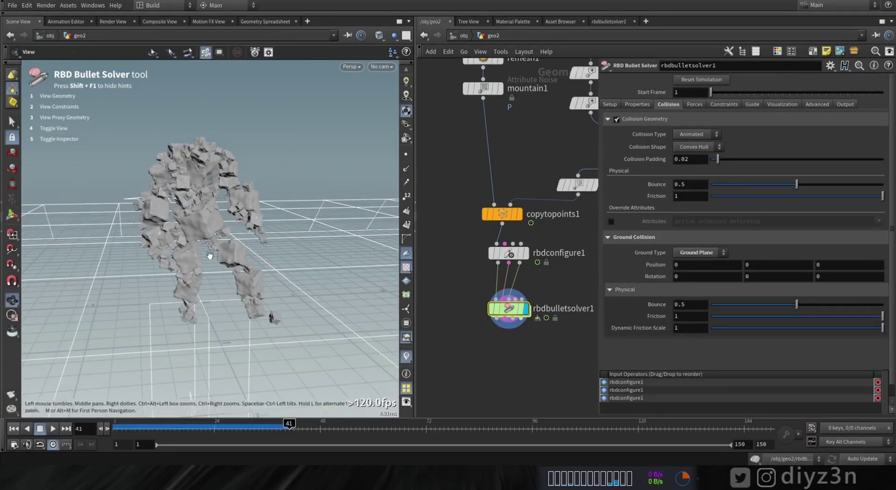
pyautogui.moveTo(211, 256); pyautogui.dragTo(327, 243)
pyautogui.moveTo(171, 429); pyautogui.dragTo(267, 428)
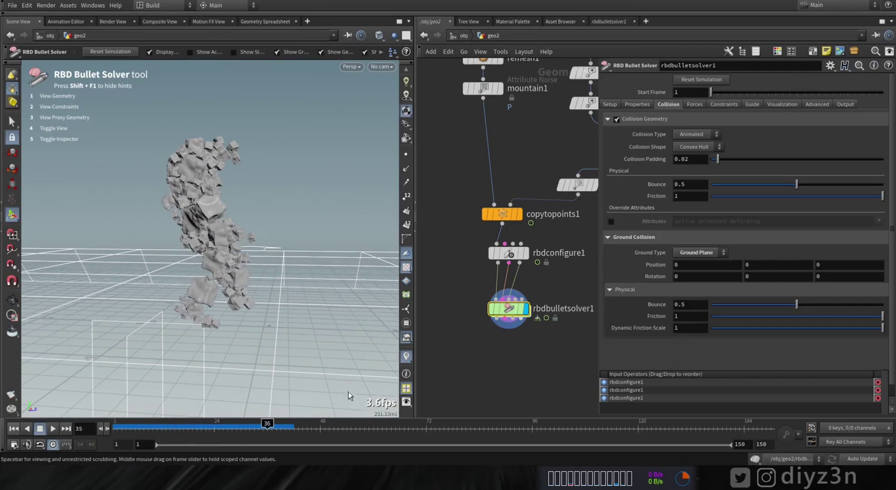
# Return to frame 1 and check the RBD Configure settings, the active Attribute Create node and Point Deform's attributes
pyautogui.click(512, 255)
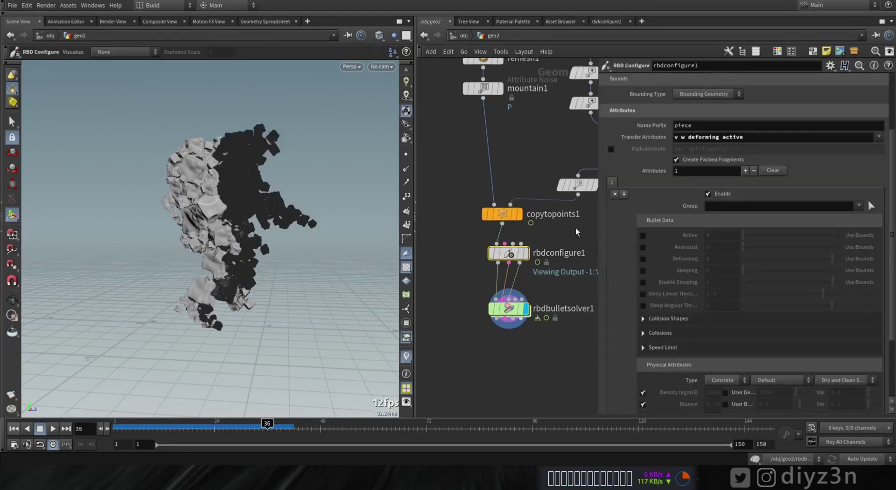
pyautogui.moveTo(576, 228); pyautogui.dragTo(536, 364, button='middle')
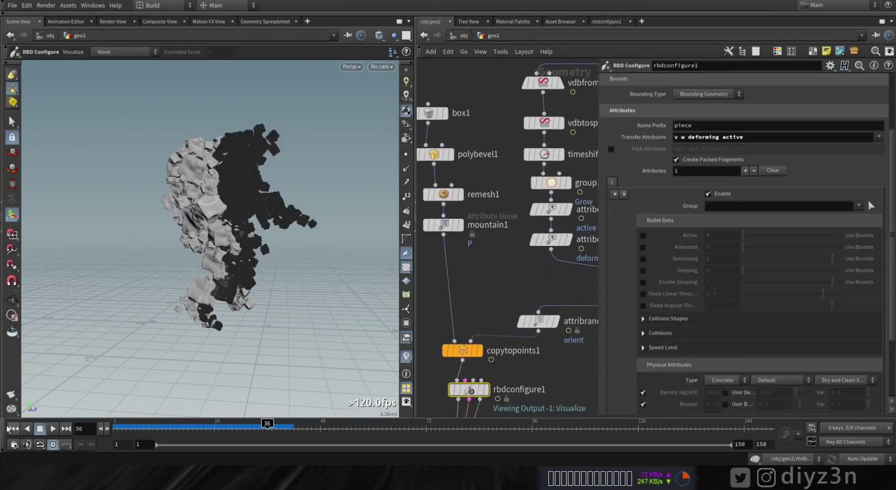
pyautogui.click(13, 429)
pyautogui.moveTo(555, 208); pyautogui.dragTo(519, 227, button='middle')
pyautogui.click(519, 227)
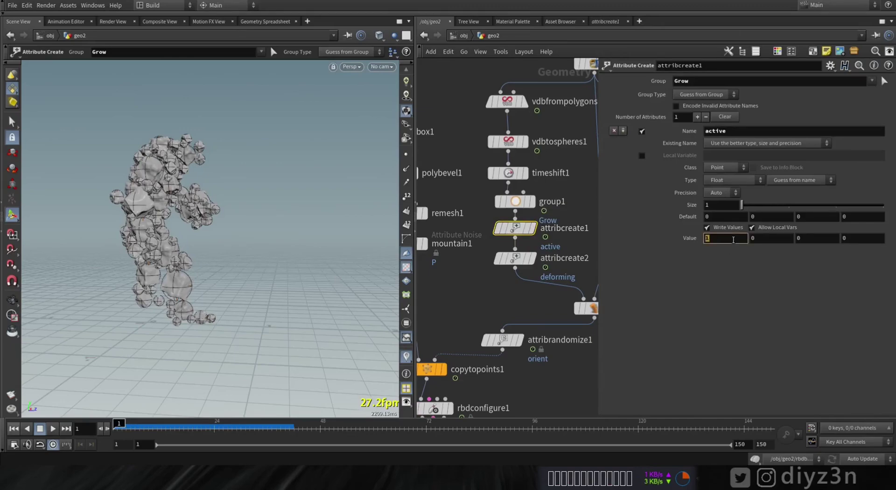
pyautogui.middleClick(518, 267)
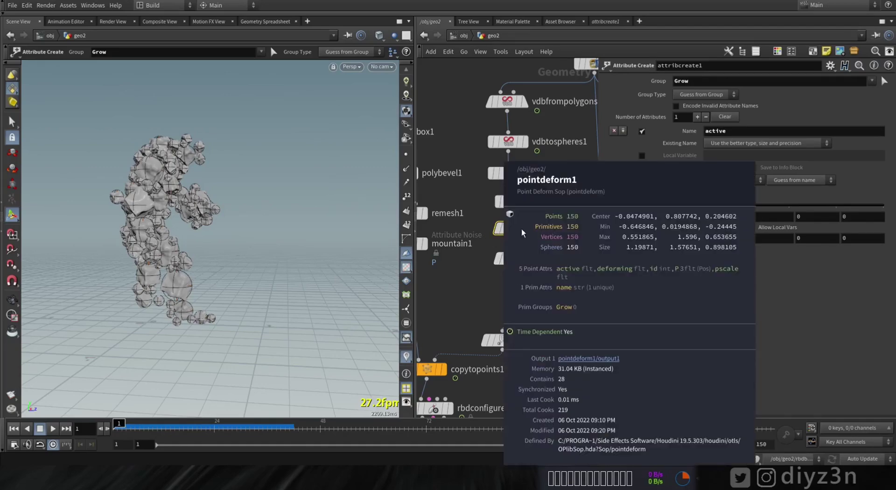
# Display Copy to Points and examine its active and deforming values in the geometry spreadsheet at different frames
pyautogui.moveTo(471, 307); pyautogui.dragTo(514, 167, button='middle')
pyautogui.moveTo(492, 223)
pyautogui.click(489, 206)
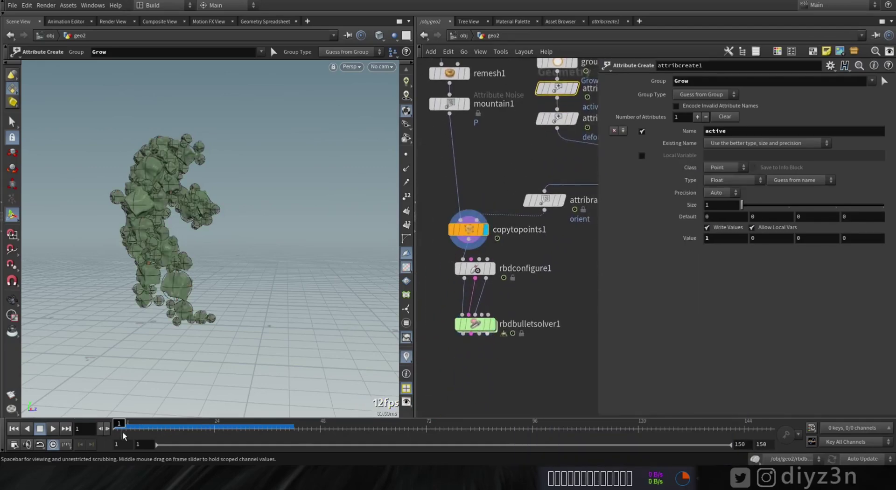
pyautogui.moveTo(135, 429); pyautogui.dragTo(214, 429)
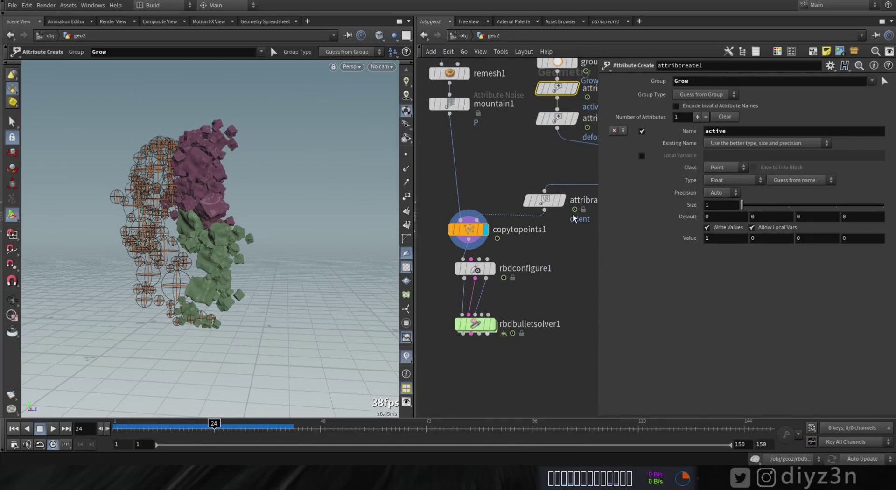
pyautogui.rightClick(485, 231)
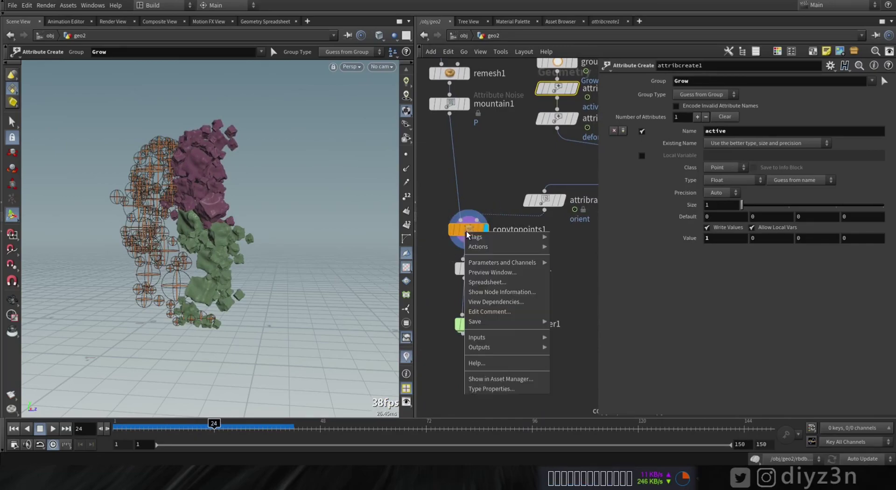
pyautogui.click(489, 283)
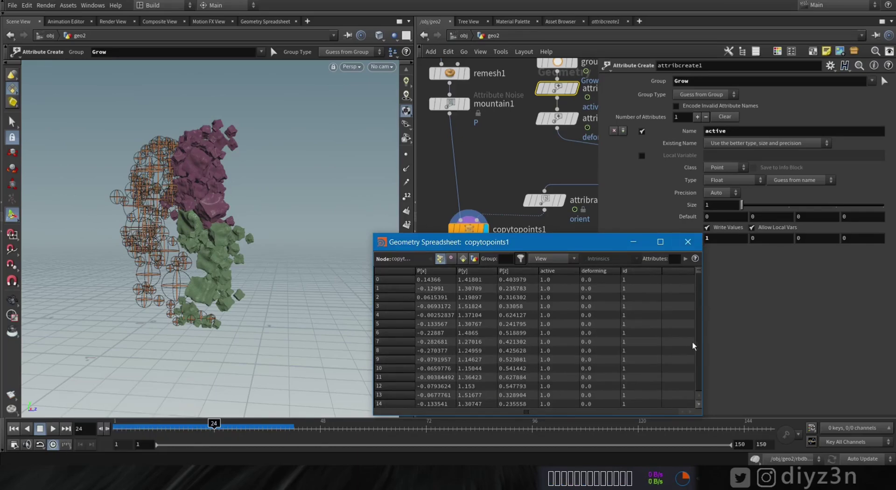
pyautogui.moveTo(213, 428); pyautogui.dragTo(101, 416)
pyautogui.click(688, 242)
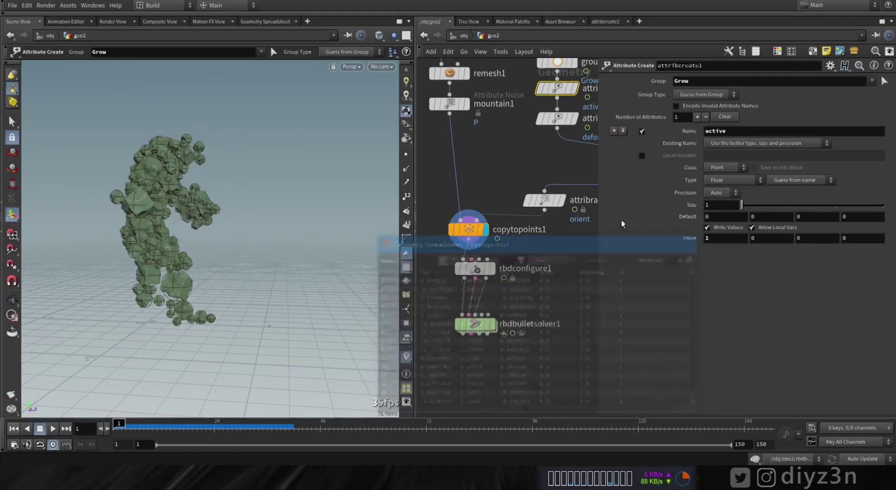
# Change the attribute type to Integer on both the deforming and active Attribute Create nodes
pyautogui.moveTo(555, 106); pyautogui.dragTo(498, 191, button='middle')
pyautogui.click(501, 206)
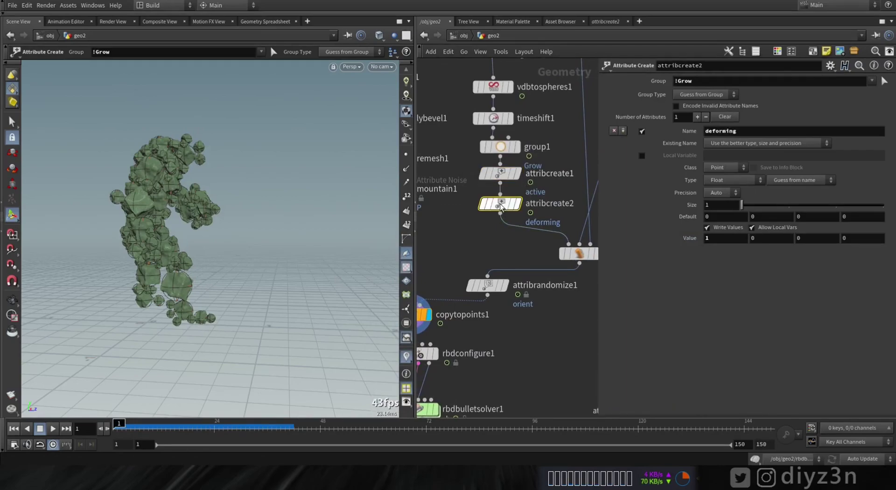
pyautogui.click(728, 180)
pyautogui.click(723, 202)
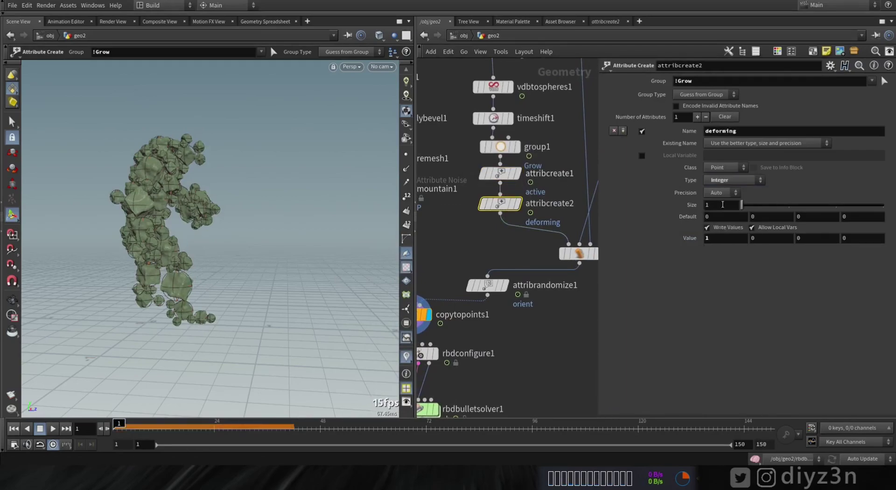
pyautogui.click(507, 175)
pyautogui.click(721, 181)
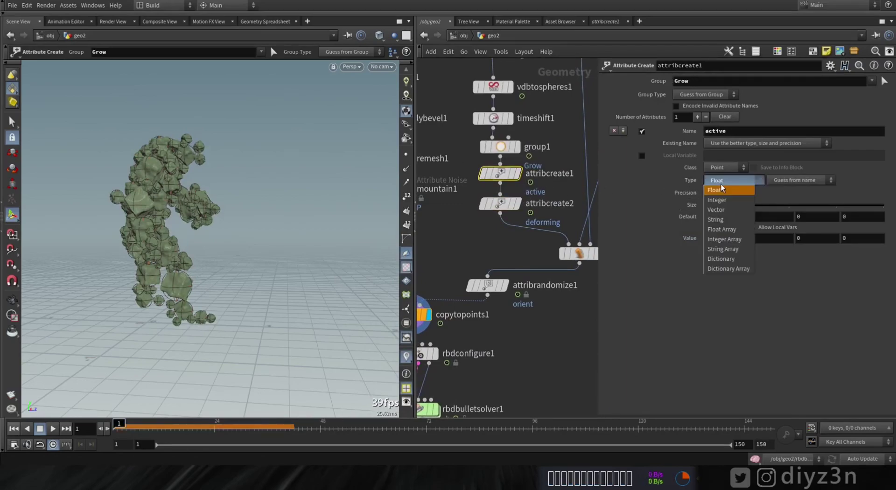
pyautogui.click(727, 203)
# Recheck the active and deforming values of Copy to Points in its geometry spreadsheet over the first frames
pyautogui.moveTo(414, 316); pyautogui.dragTo(468, 229, button='middle')
pyautogui.rightClick(468, 229)
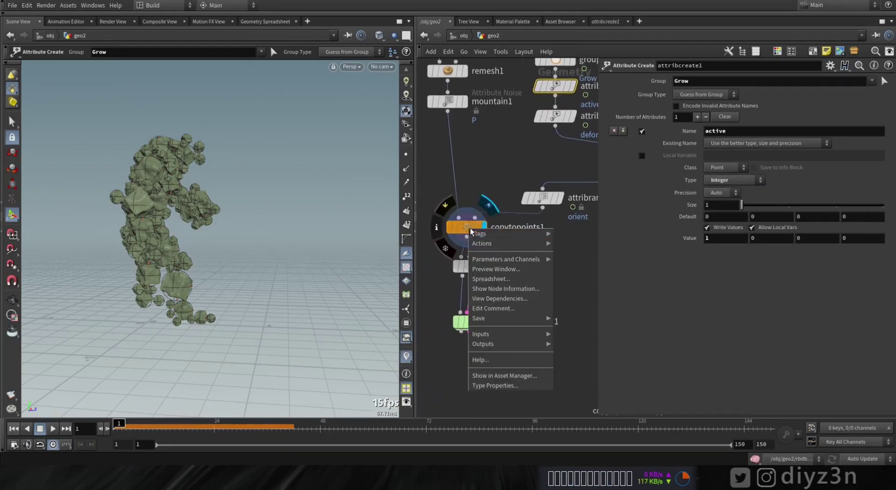
pyautogui.click(500, 279)
pyautogui.moveTo(136, 424); pyautogui.dragTo(76, 428)
pyautogui.click(688, 242)
# Display the RBD Bullet Solver, scrub through the updated simulation, and return to frame 1
pyautogui.moveTo(481, 365); pyautogui.dragTo(498, 336, button='middle')
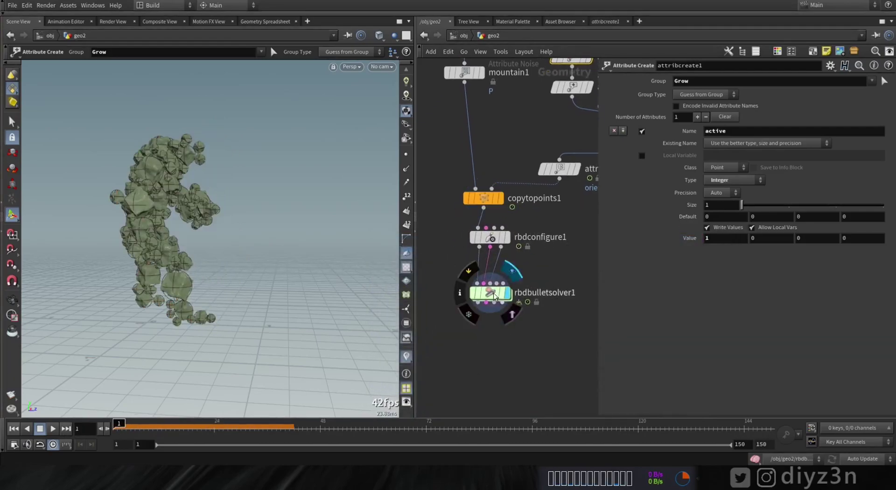
pyautogui.click(489, 292)
pyautogui.moveTo(120, 425); pyautogui.dragTo(287, 425)
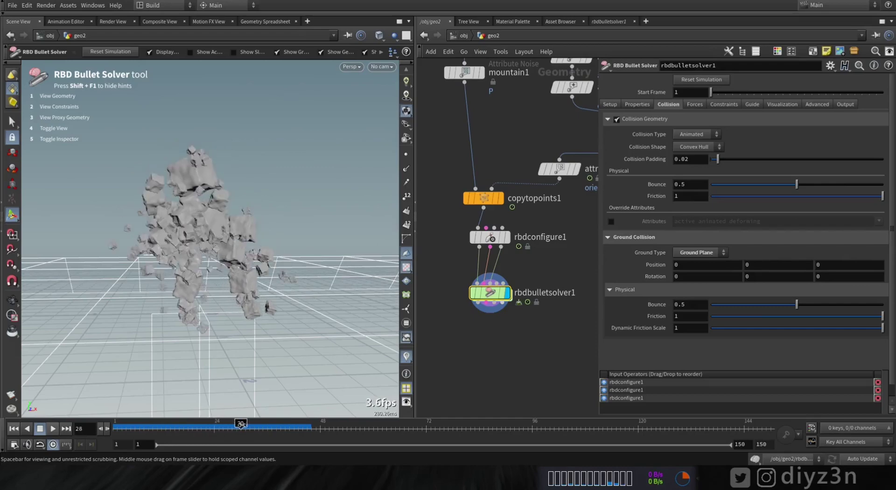
pyautogui.hotkey('ctrl', 'Up')
# Set the Grow group's bounding box Y size expression to 1*($T*2)
pyautogui.moveTo(538, 141); pyautogui.dragTo(494, 336, button='middle')
pyautogui.click(529, 226)
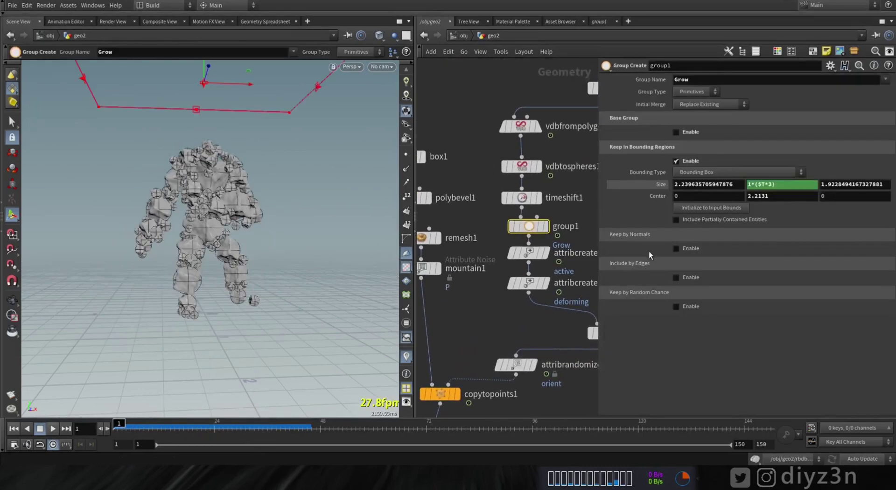
pyautogui.click(780, 183)
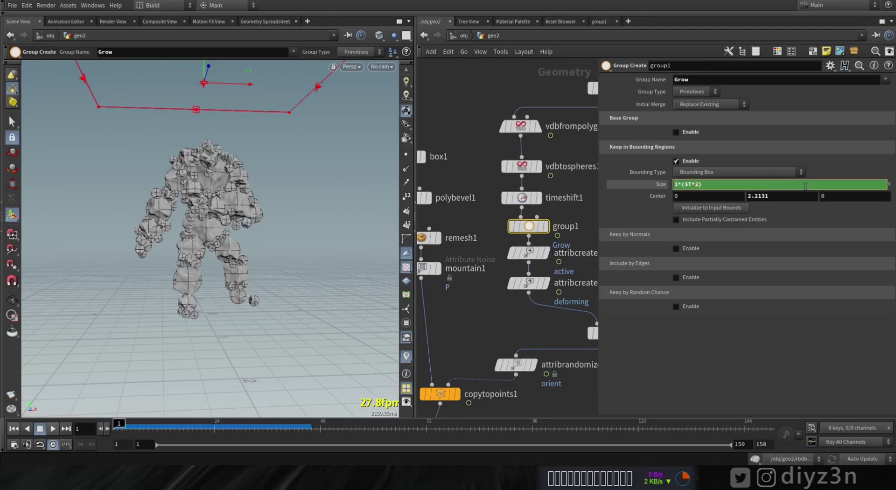
pyautogui.press('Return')
# Select the RBD Bullet Solver and play the simulation with the slower-growing group
pyautogui.moveTo(473, 322); pyautogui.dragTo(534, 64, button='middle')
pyautogui.moveTo(482, 308); pyautogui.dragTo(452, 362, button='middle')
pyautogui.click(480, 286)
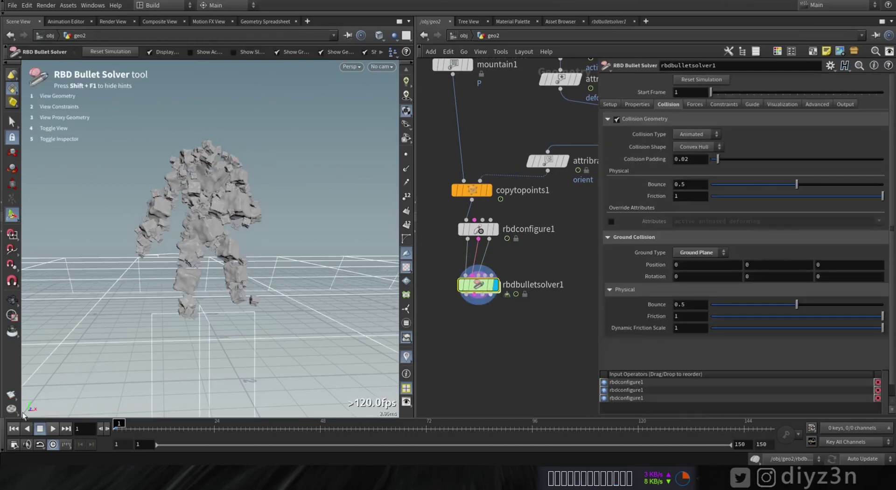
pyautogui.click(53, 429)
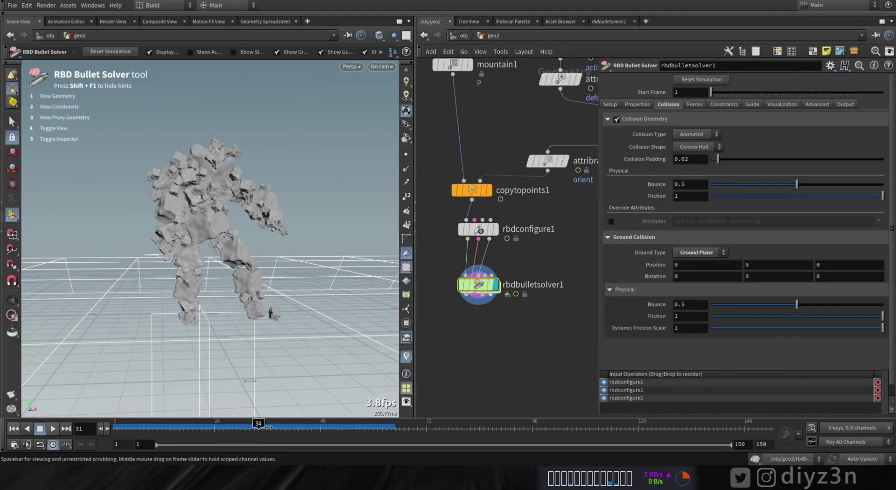
# Scrub through the slower-growing simulation, view the creature from another side, and return to frame 1
pyautogui.moveTo(331, 432); pyautogui.dragTo(241, 431)
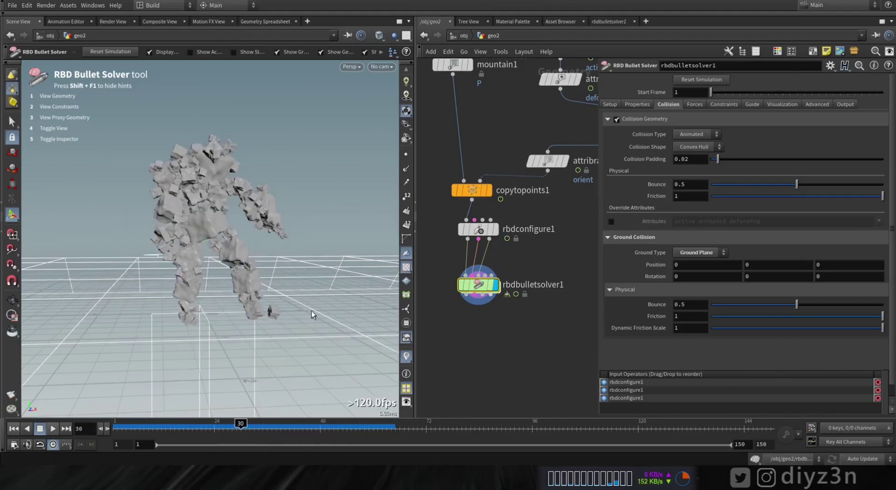
pyautogui.keyDown('alt'); pyautogui.moveTo(308, 265); pyautogui.dragTo(211, 265); pyautogui.keyUp('alt')
pyautogui.press('Return')
pyautogui.moveTo(240, 423); pyautogui.dragTo(46, 421)
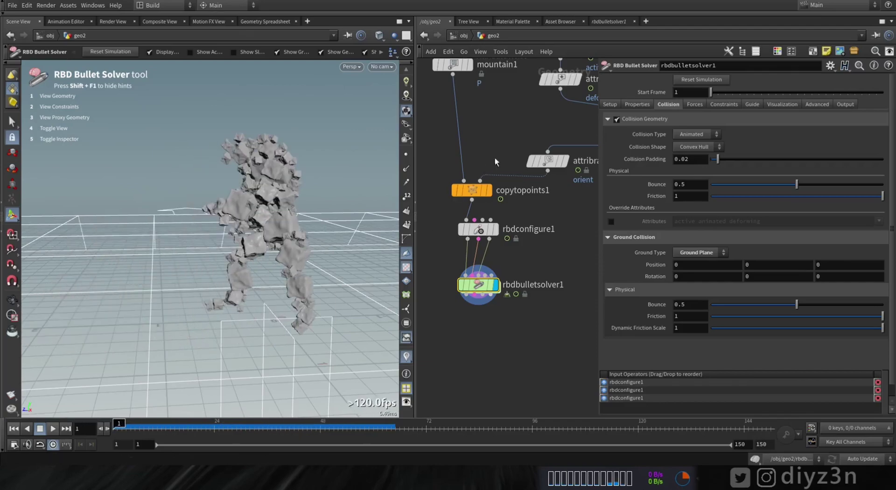
pyautogui.moveTo(496, 163); pyautogui.dragTo(474, 276, button='middle')
pyautogui.click(509, 159)
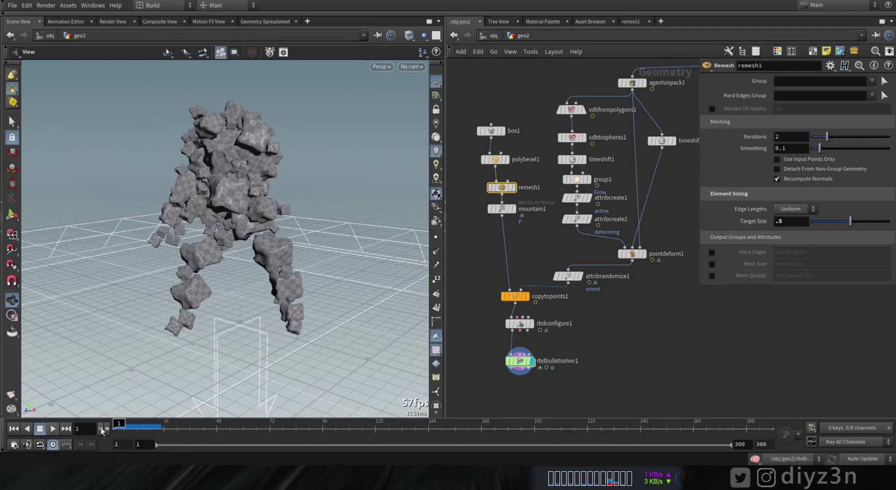
# Make room below Copy to Points, add an RBD Material Fracture node fed by it, and display the fractured result
pyautogui.moveTo(666, 367); pyautogui.dragTo(684, 337, button='middle')
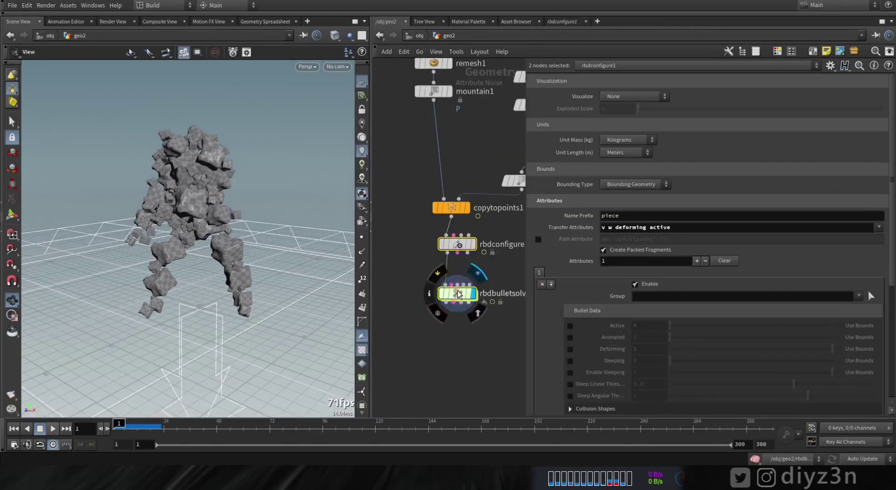
pyautogui.moveTo(457, 252); pyautogui.dragTo(457, 351)
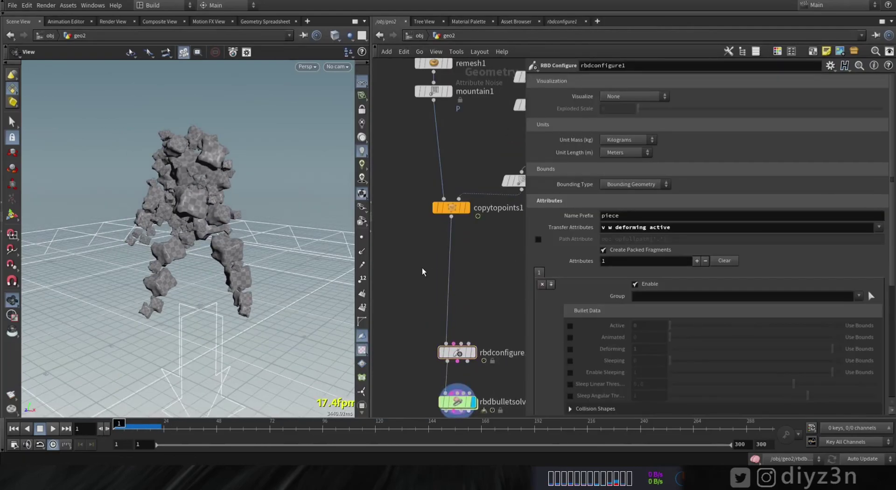
pyautogui.click(449, 208)
pyautogui.press('Tab')
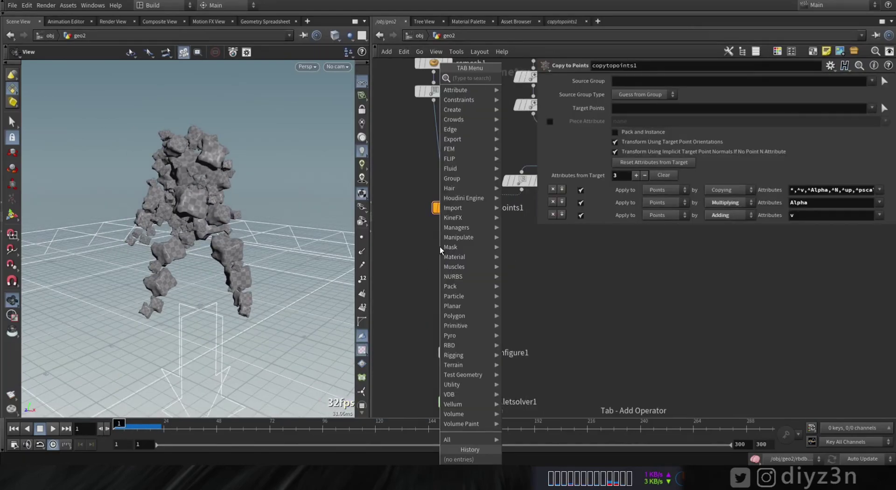
pyautogui.write('mate')
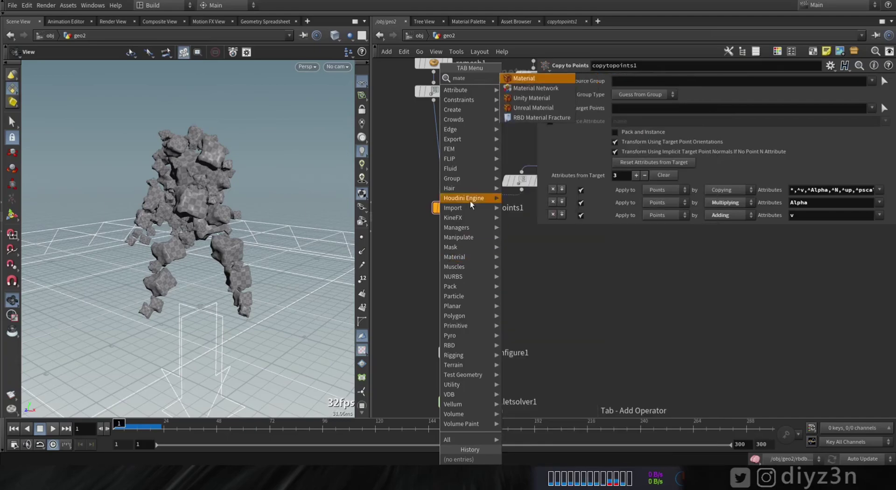
pyautogui.click(533, 119)
pyautogui.click(397, 284)
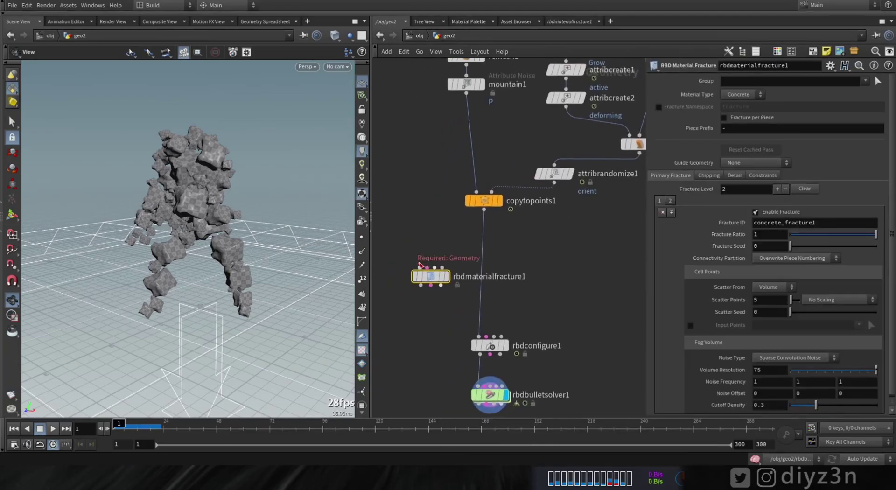
pyautogui.click(446, 276)
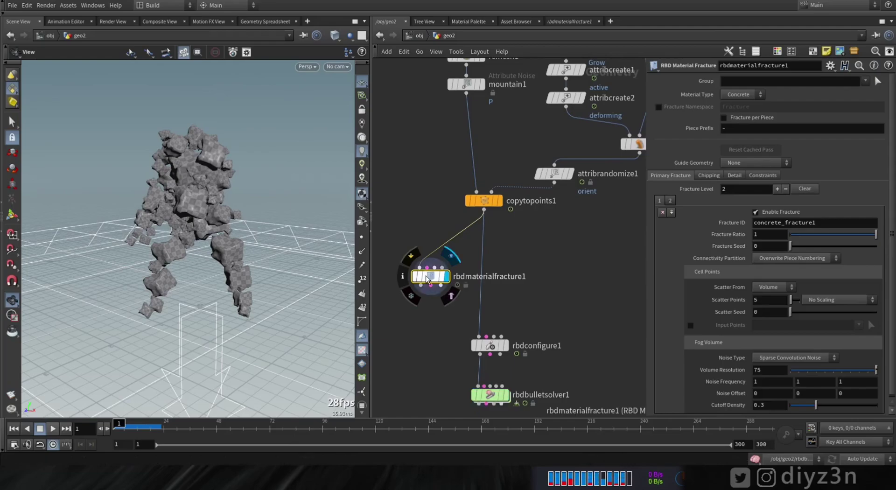
# Set the viewport shading to Smooth Wire Shaded to show the edges of the fractured rocks
pyautogui.moveTo(190, 195); pyautogui.dragTo(320, 200, button='right')
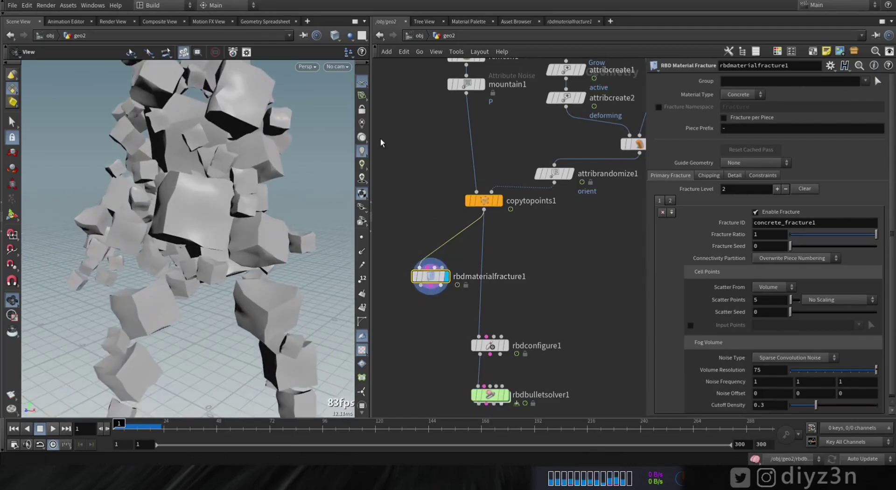
pyautogui.click(307, 66)
pyautogui.moveTo(317, 90)
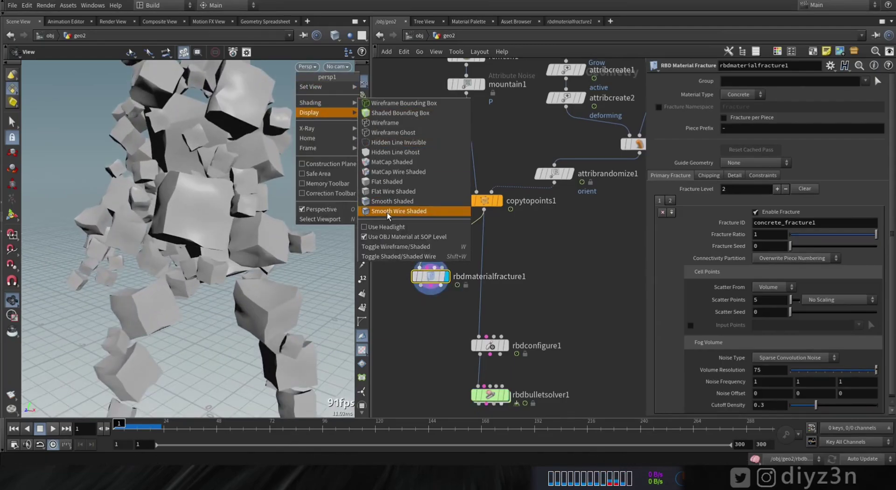
pyautogui.click(390, 215)
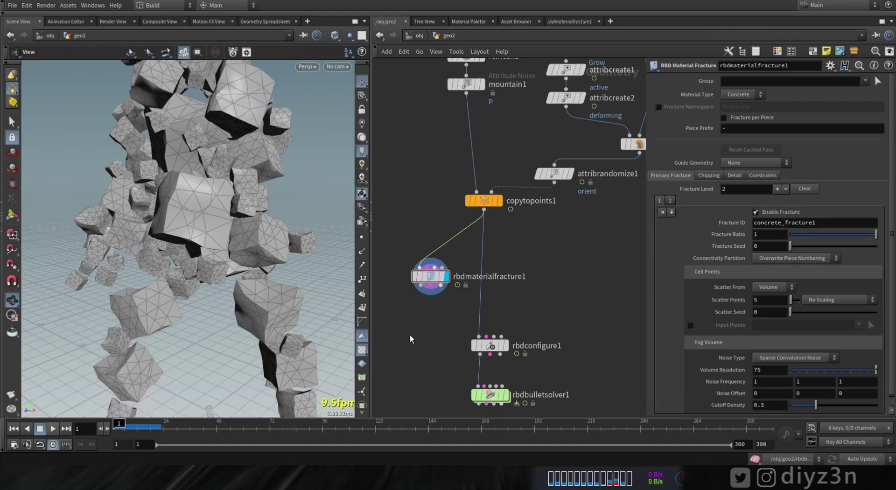
# Add an Exploded View node after RBD Material Fracture and display it
pyautogui.press('Tab')
pyautogui.write('ex')
pyautogui.click(538, 79)
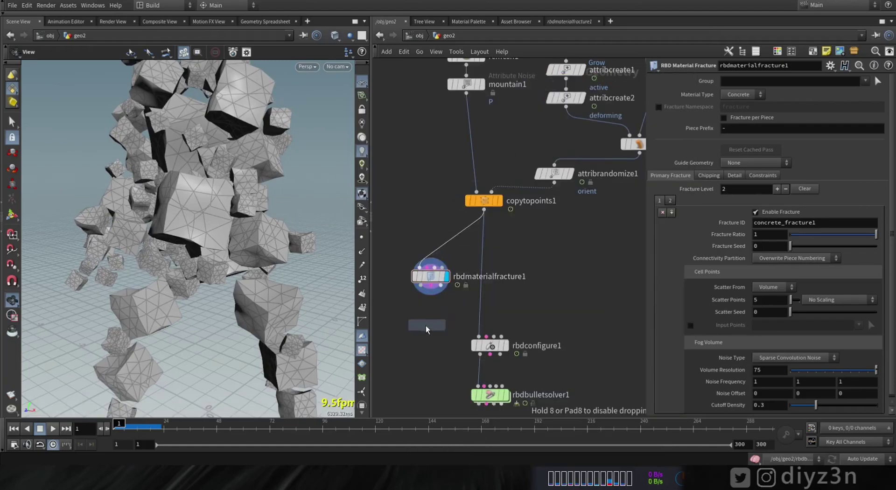
pyautogui.click(426, 327)
pyautogui.click(445, 310)
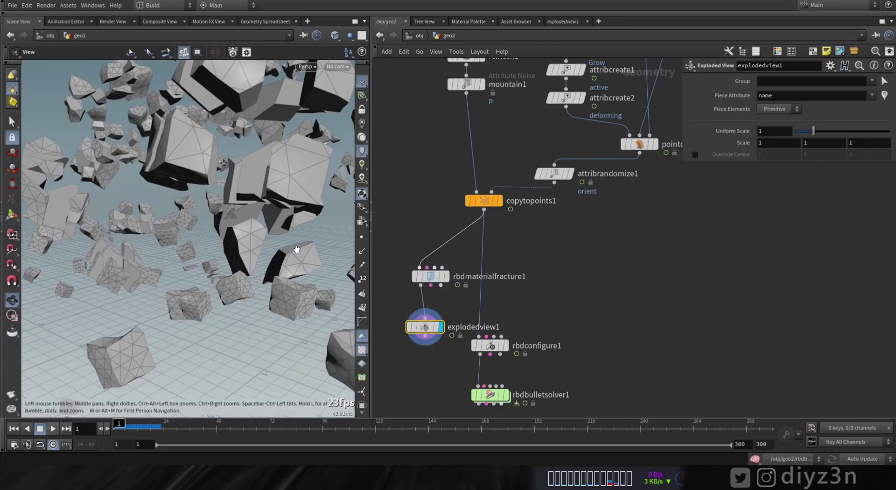
# Bypass and re-enable RBD Material Fracture twice to compare the exploded pieces with and without fracturing
pyautogui.moveTo(194, 299); pyautogui.dragTo(267, 233)
pyautogui.click(415, 258)
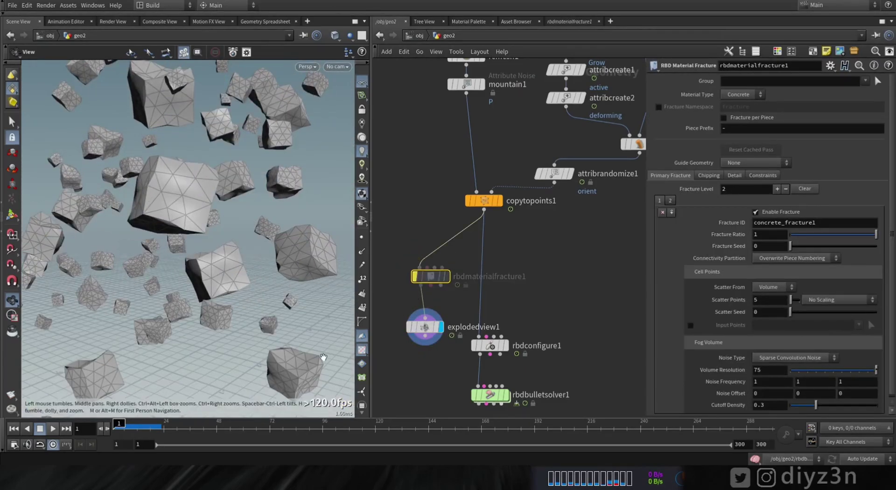
pyautogui.click(413, 256)
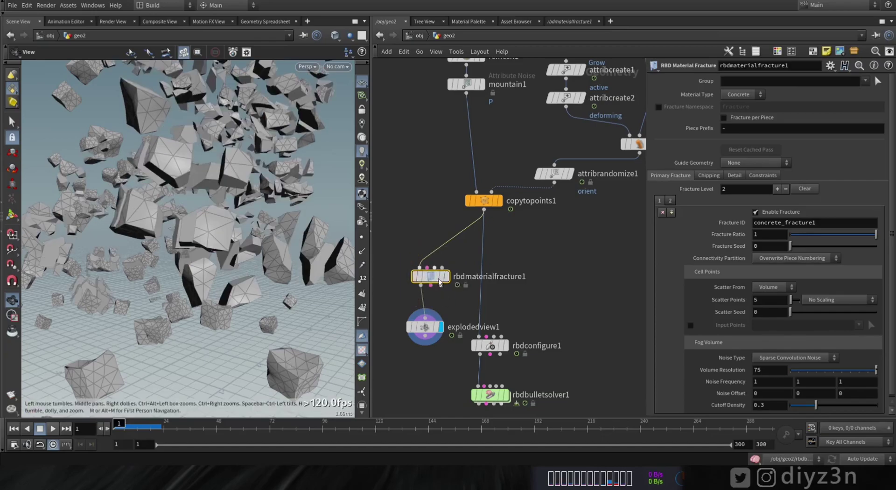
pyautogui.click(411, 255)
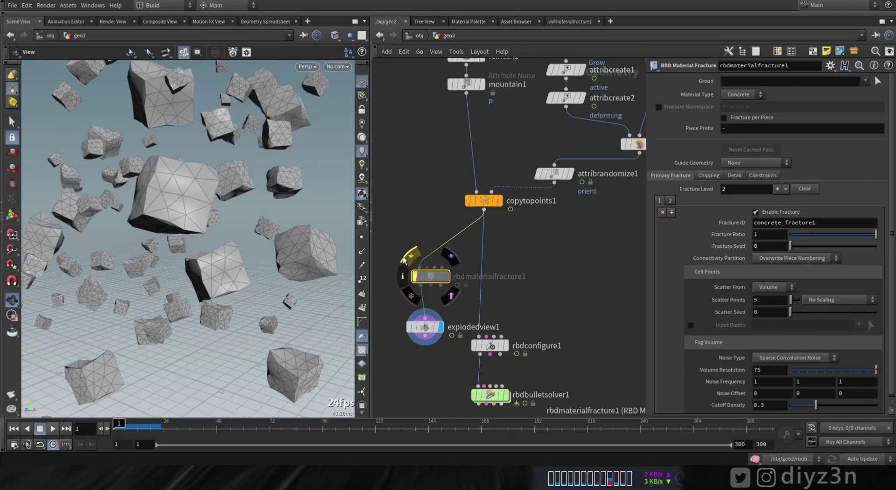
pyautogui.click(406, 257)
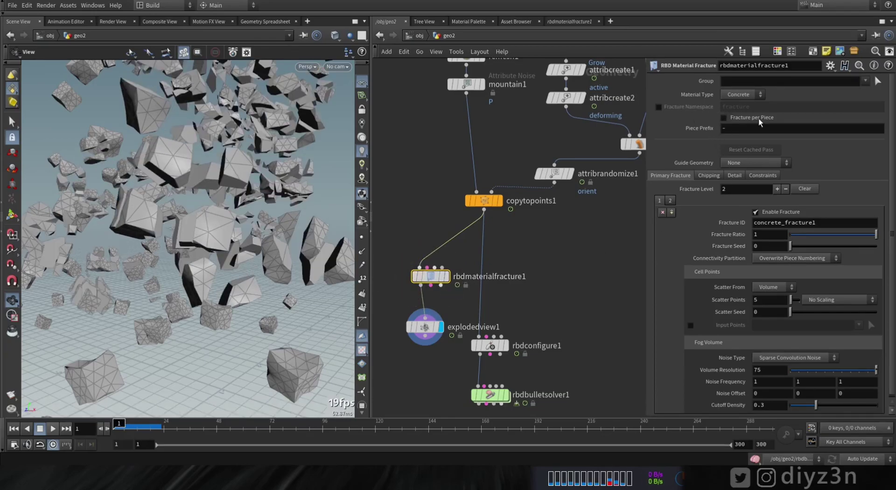
# Enable Fracture per Piece on RBD Material Fracture and inspect its name attribute and that of Copy to Points in the node info
pyautogui.middleClick(483, 200)
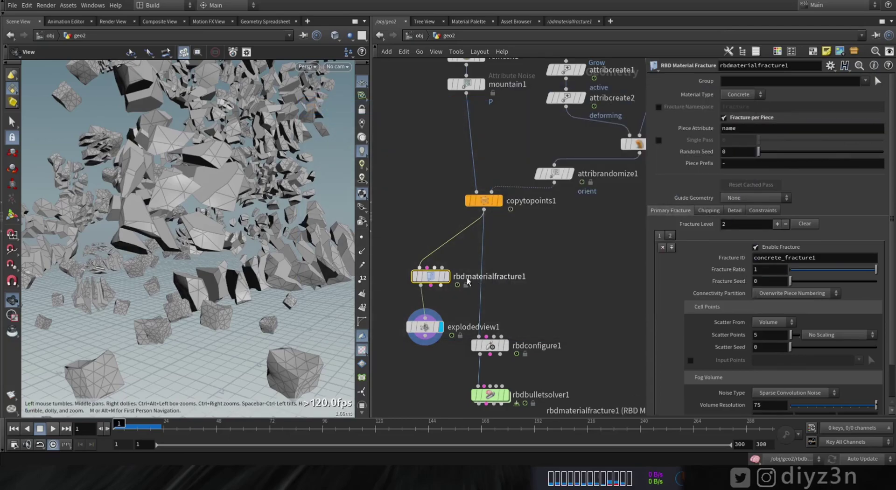
pyautogui.middleClick(454, 275)
pyautogui.click(576, 209)
pyautogui.middleClick(431, 277)
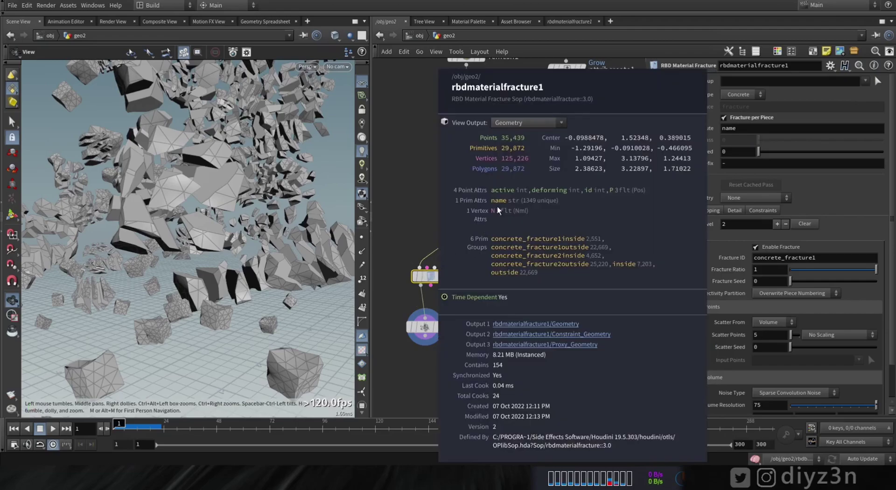
pyautogui.middleClick(500, 202)
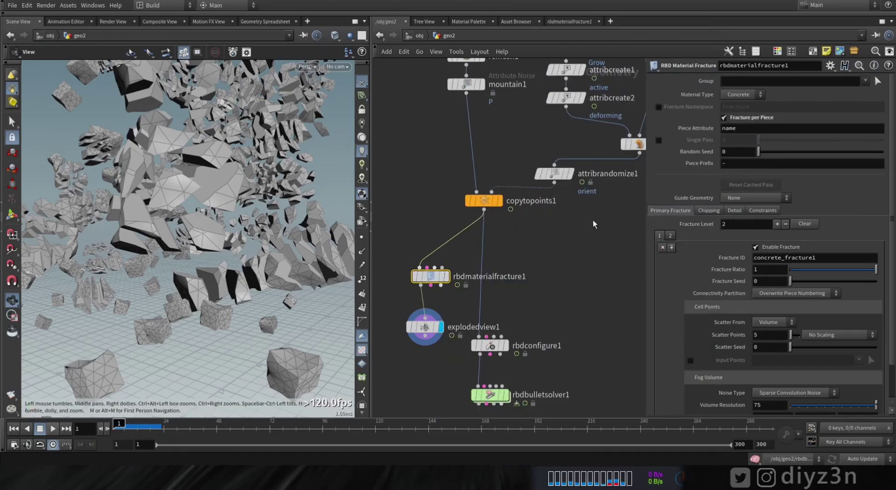
# Insert a Connectivity node between the orient Attribute Randomize and Copy to Points
pyautogui.moveTo(556, 179)
pyautogui.press('Tab')
pyautogui.write('clas')
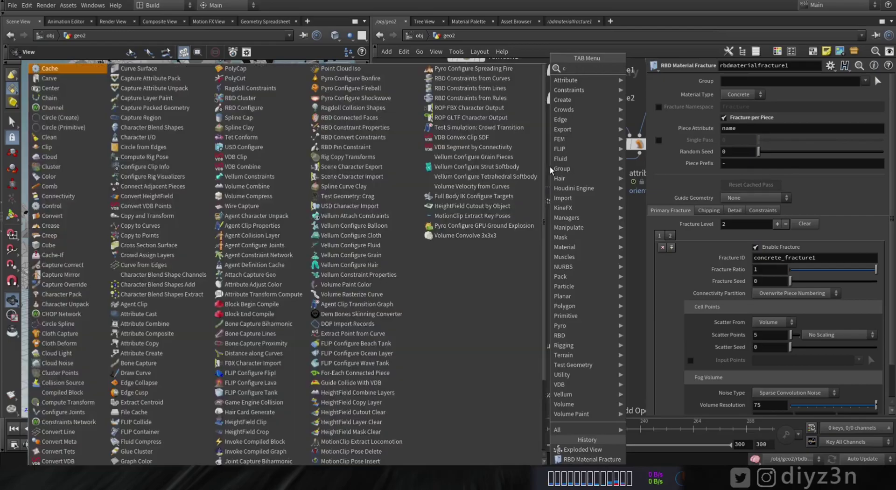
pyautogui.press('BackSpace')
pyautogui.press('BackSpace')
pyautogui.press('BackSpace')
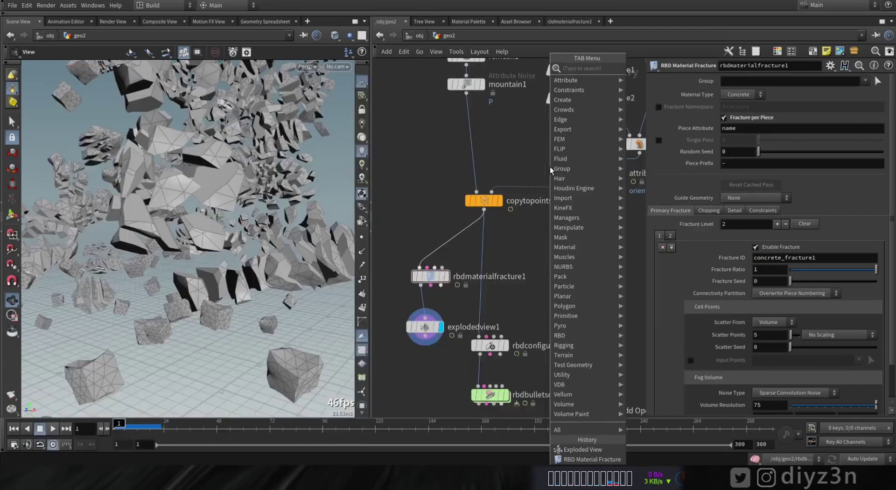
pyautogui.write('on')
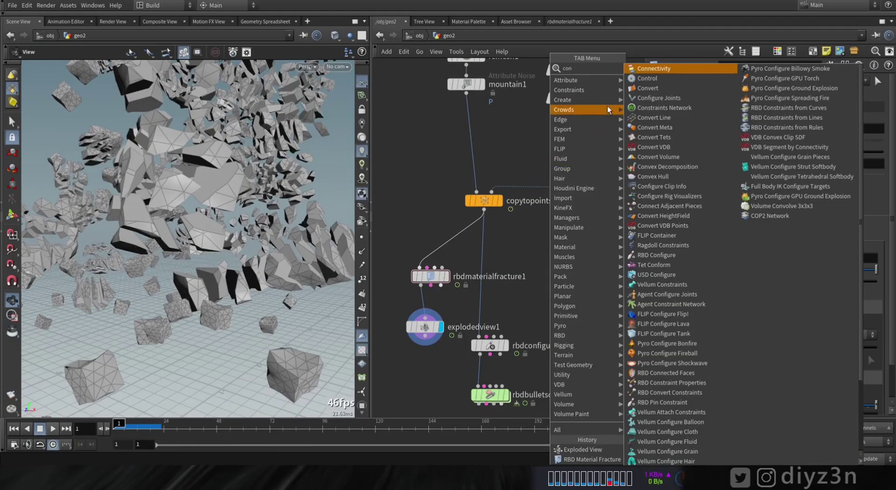
pyautogui.press('Return')
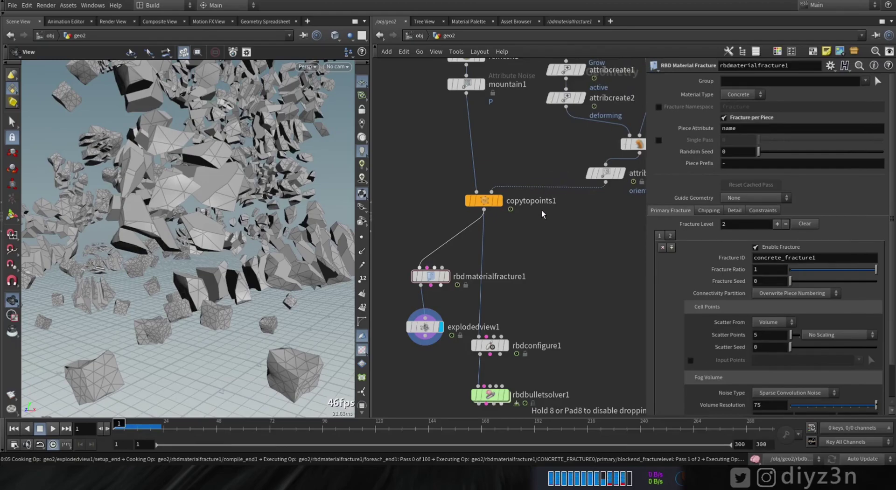
pyautogui.click(542, 211)
# Set Connectivity to type Point with a String attribute called name, and display the Exploded View result
pyautogui.click(784, 81)
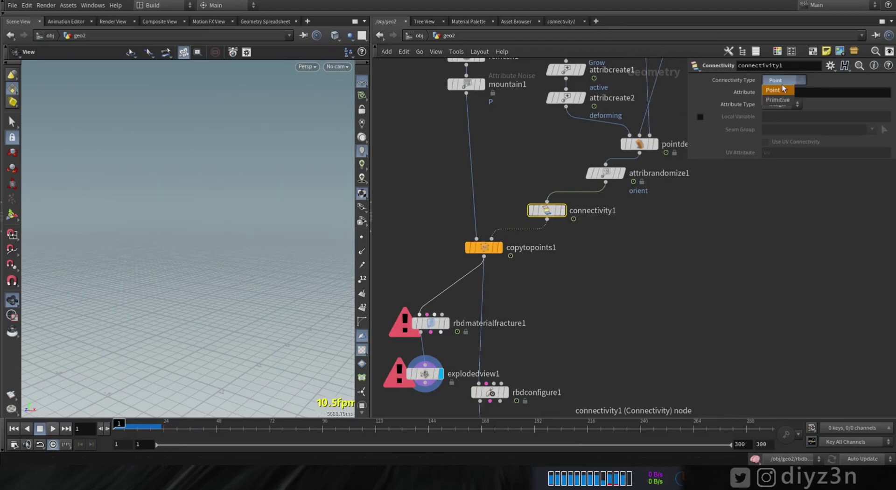
pyautogui.click(791, 93)
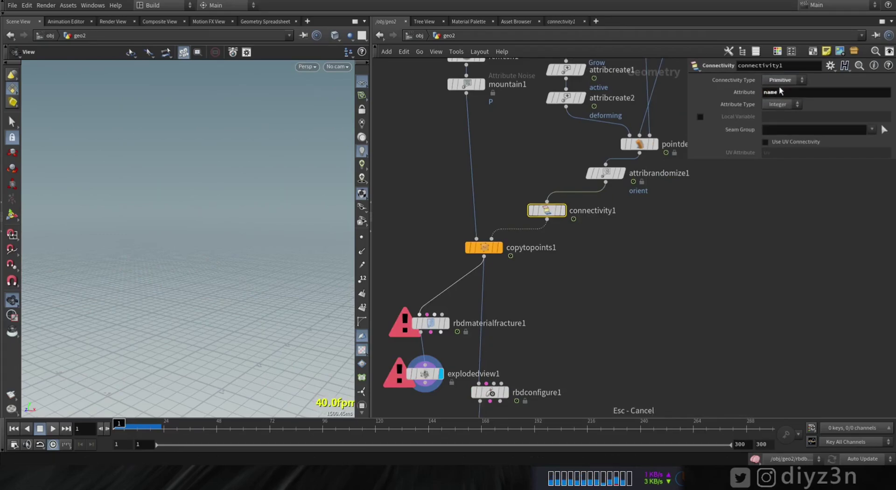
pyautogui.press('Return')
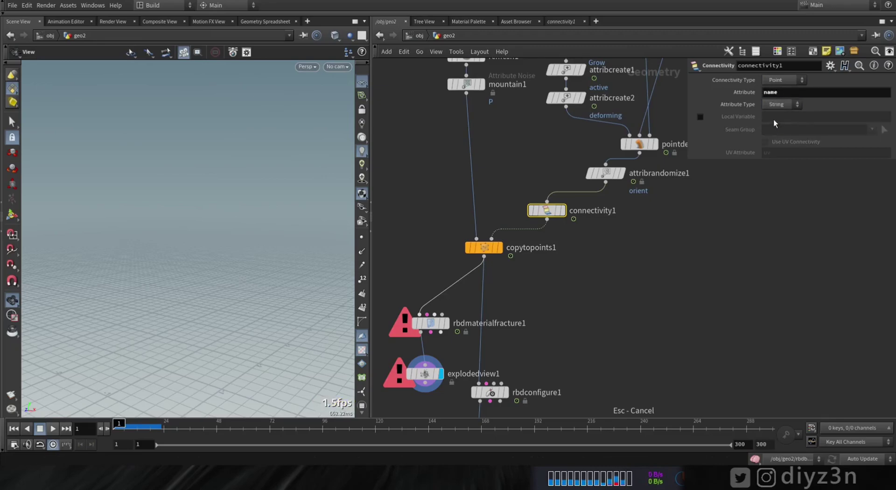
pyautogui.moveTo(536, 339); pyautogui.dragTo(593, 258, button='middle')
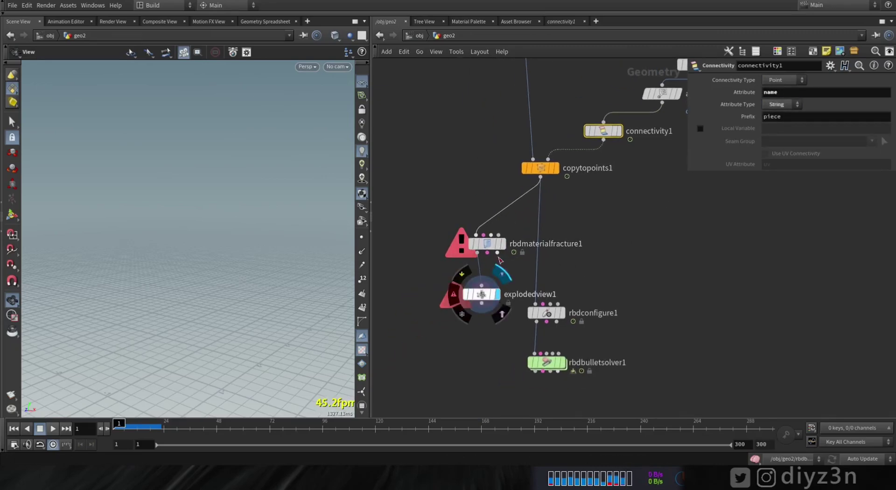
pyautogui.click(502, 272)
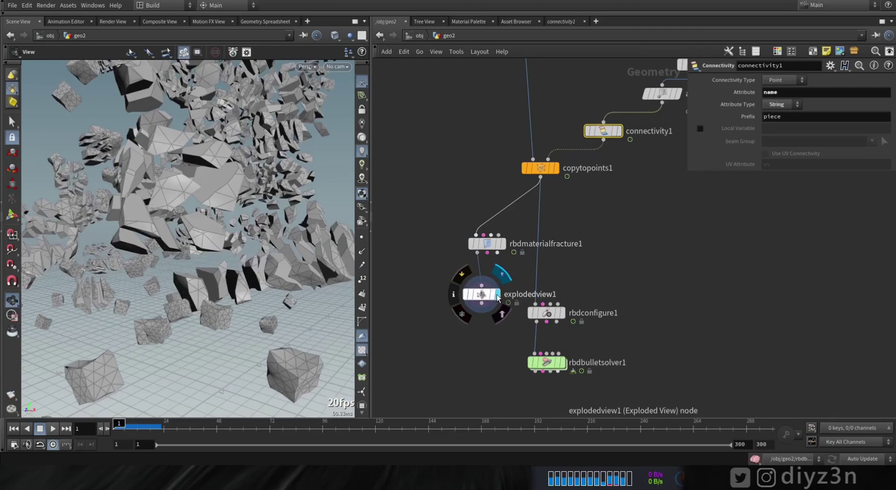
# Recheck the Copy to Points attributes and turn on Fracture per Piece with piece attribute name in RBD Material Fracture
pyautogui.click(486, 245)
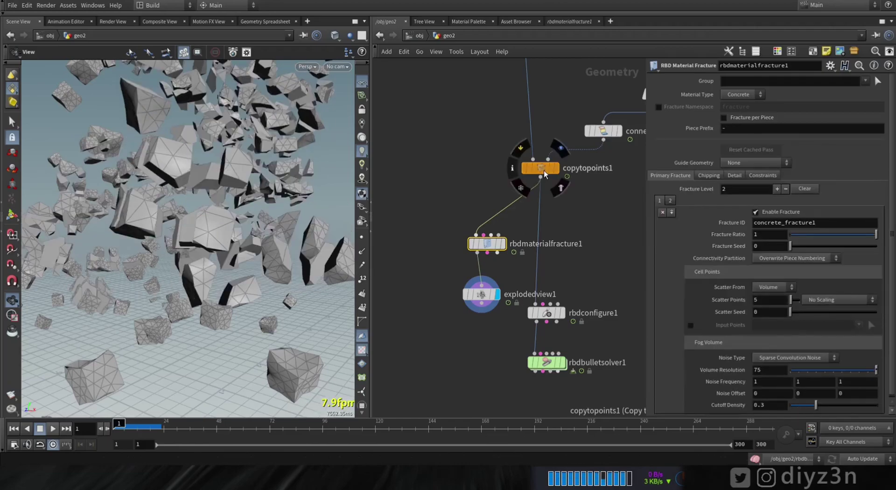
pyautogui.middleClick(545, 171)
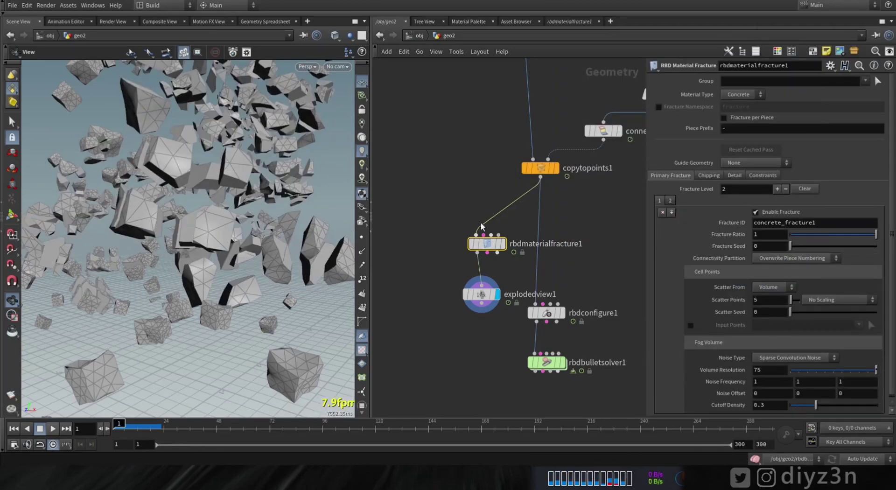
pyautogui.click(750, 119)
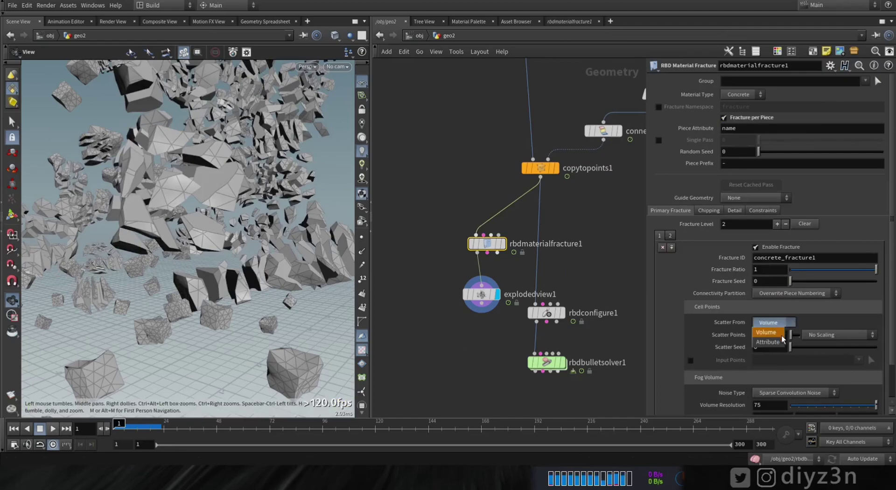
# Scatter the first fracture level's cell points from an attribute, with the attribute name set to P
pyautogui.click(775, 342)
pyautogui.click(871, 335)
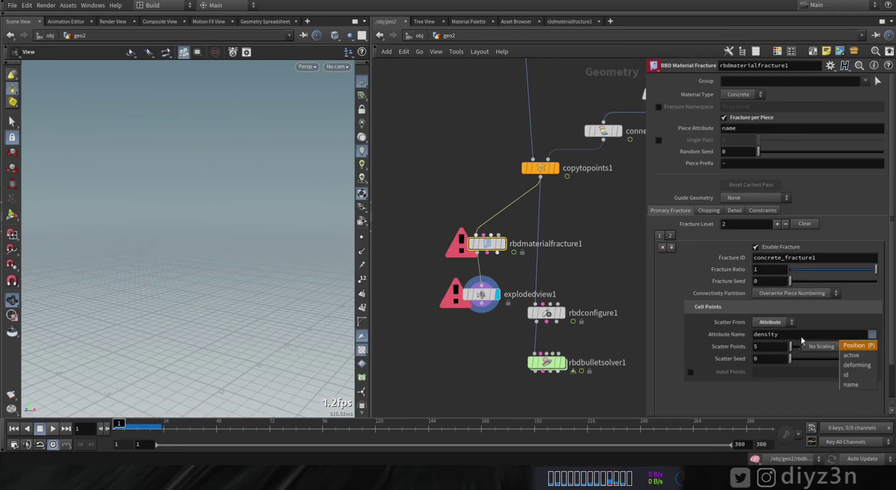
pyautogui.click(816, 336)
pyautogui.write('P')
pyautogui.press('Return')
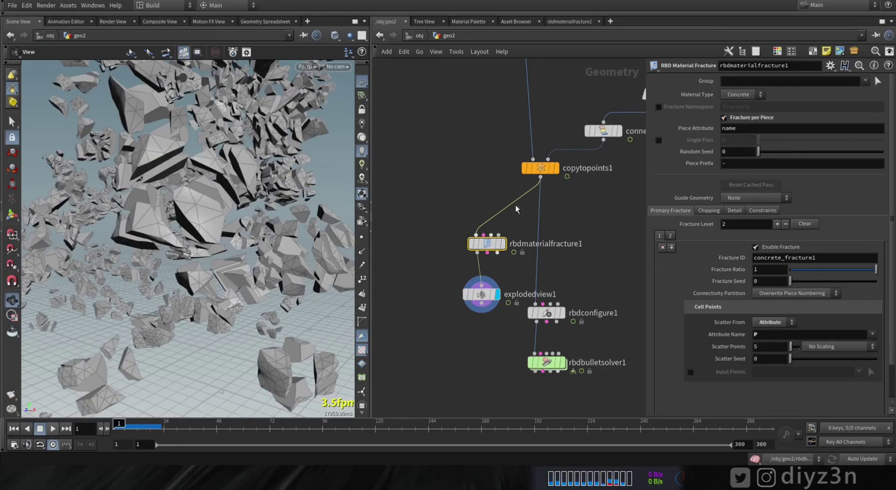
# Reduce RBD Material Fracture to 1 fracture level and display the Exploded View result
pyautogui.click(466, 225)
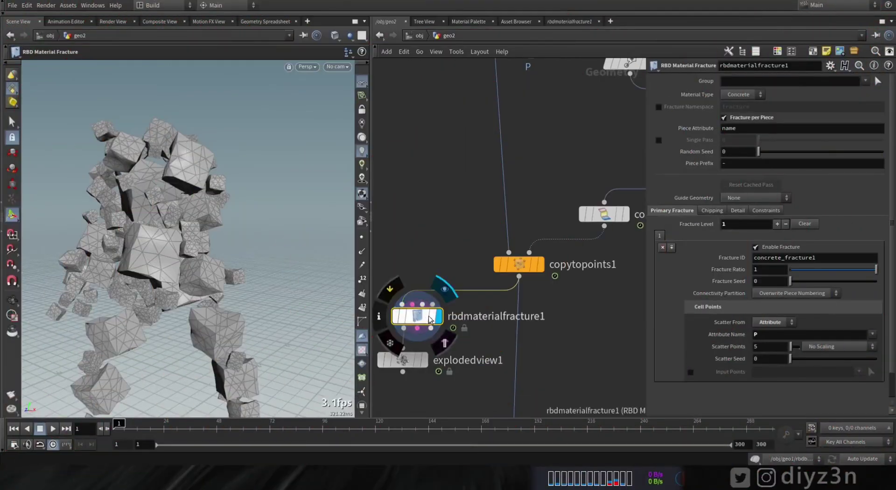
pyautogui.click(427, 366)
pyautogui.click(415, 364)
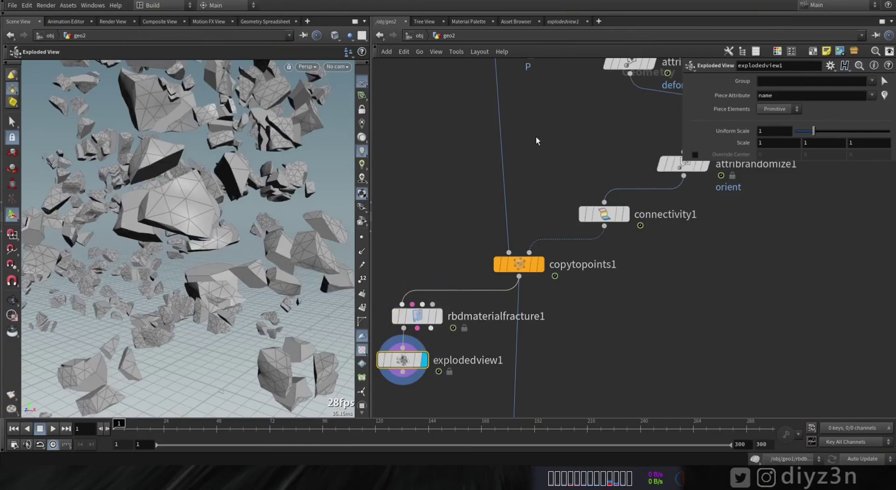
# Set Max Spheres to 10 in VDB to Spheres and display the RBD Material Fracture result
pyautogui.moveTo(558, 89); pyautogui.dragTo(543, 322, button='middle')
pyautogui.click(614, 153)
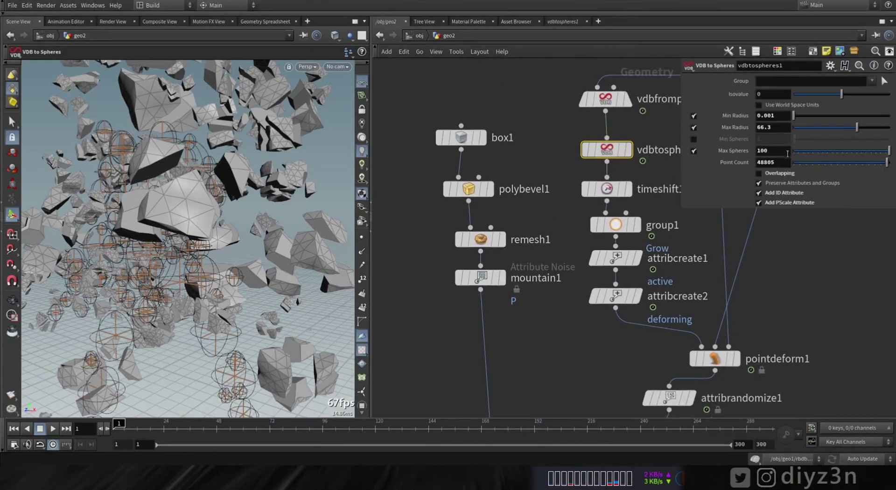
pyautogui.press('Return')
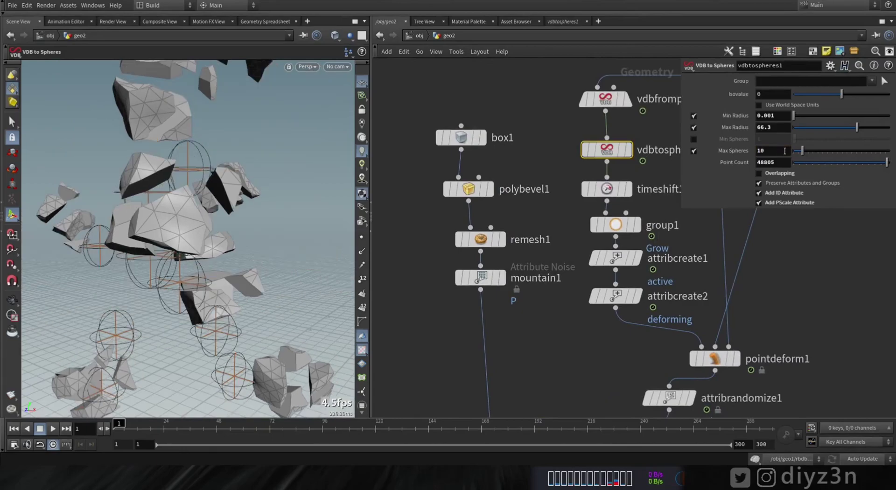
pyautogui.scroll(-10, 514, 374)
pyautogui.click(531, 318)
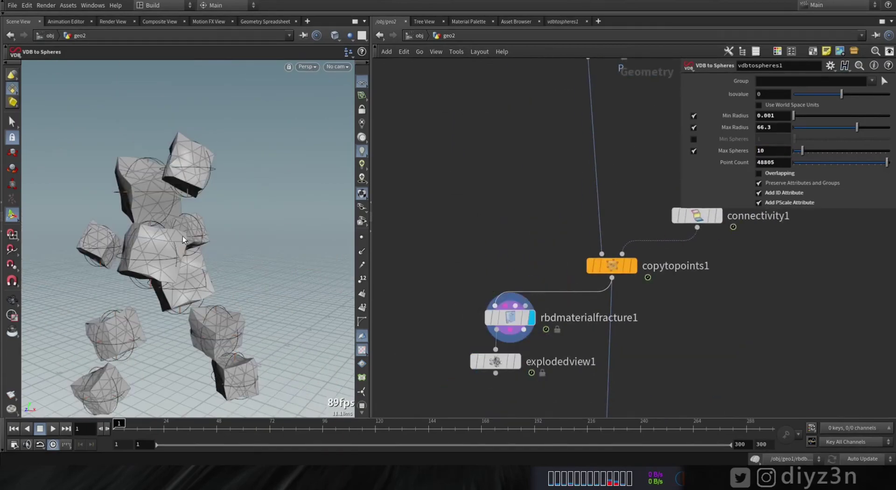
# Display the Copy to Points result and inspect the rock pieces in the viewport
pyautogui.moveTo(123, 423); pyautogui.dragTo(157, 425)
pyautogui.moveTo(657, 354); pyautogui.dragTo(596, 207, button='middle')
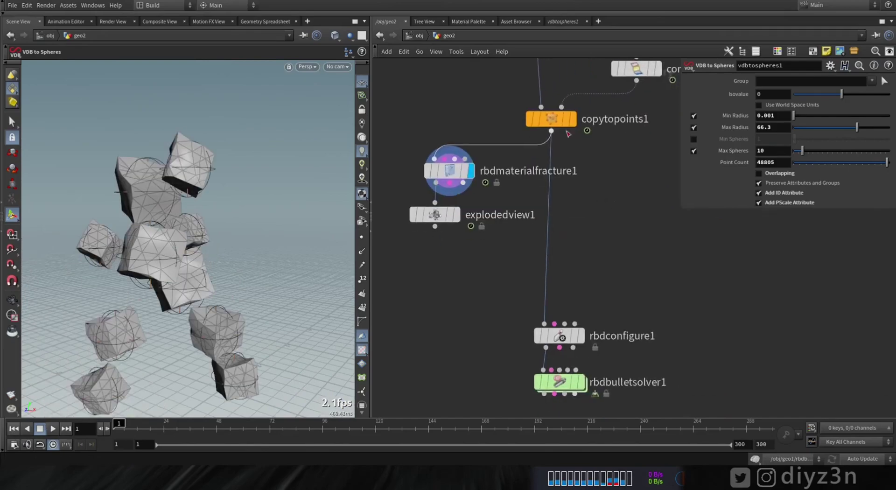
pyautogui.click(569, 118)
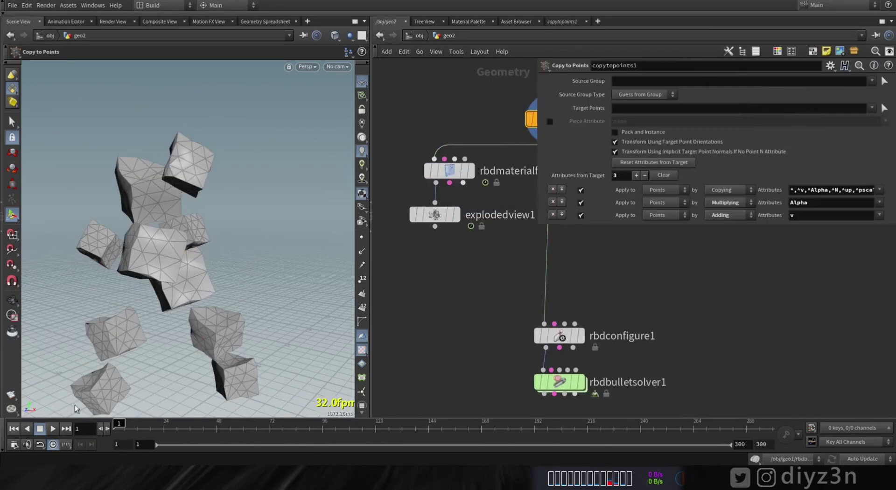
pyautogui.moveTo(123, 429)
pyautogui.mouseDown()
pyautogui.moveTo(280, 427)
pyautogui.moveTo(118, 424)
pyautogui.mouseUp()
pyautogui.keyDown('alt'); pyautogui.moveTo(165, 276); pyautogui.dragTo(192, 242, button='middle'); pyautogui.keyUp('alt')
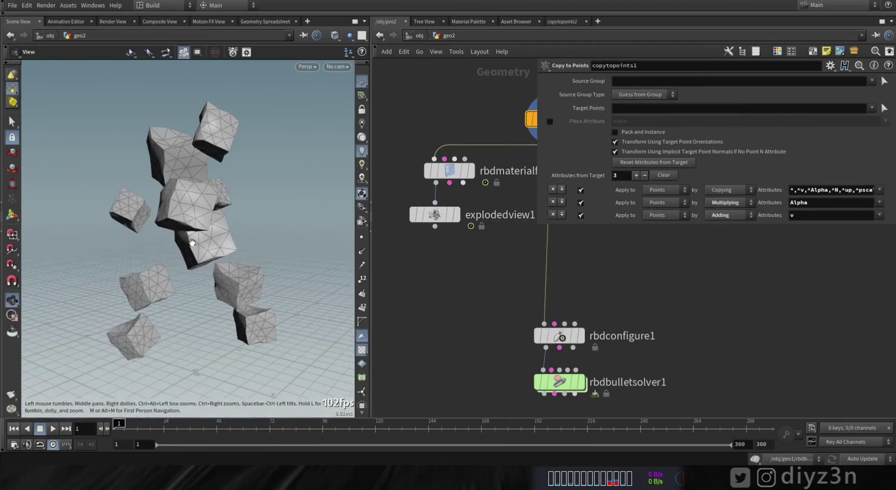
pyautogui.keyDown('alt'); pyautogui.moveTo(168, 224); pyautogui.dragTo(144, 261, button='right'); pyautogui.keyUp('alt')
pyautogui.keyDown('alt'); pyautogui.moveTo(144, 261); pyautogui.dragTo(184, 243, button='middle'); pyautogui.keyUp('alt')
pyautogui.moveTo(121, 426); pyautogui.dragTo(84, 439)
# Insert RBD Material Fracture between Copy to Points and RBD Configure, wiring both its geometry and constraint outputs into RBD Configure
pyautogui.moveTo(491, 279); pyautogui.dragTo(430, 278, button='middle')
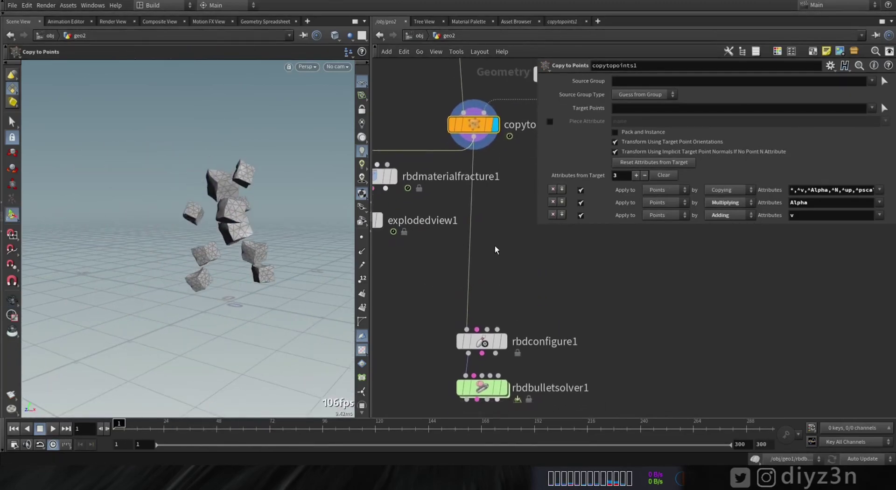
pyautogui.moveTo(495, 253); pyautogui.dragTo(540, 279, button='middle')
pyautogui.moveTo(404, 242); pyautogui.dragTo(393, 282)
pyautogui.moveTo(420, 201); pyautogui.dragTo(530, 278)
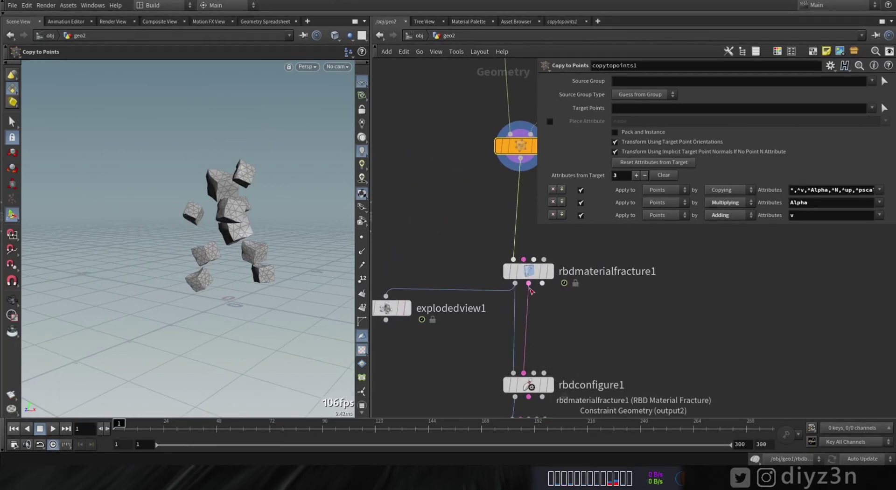
# Add a Null node on RBD Material Fracture's constraint geometry output and display it
pyautogui.press('Tab')
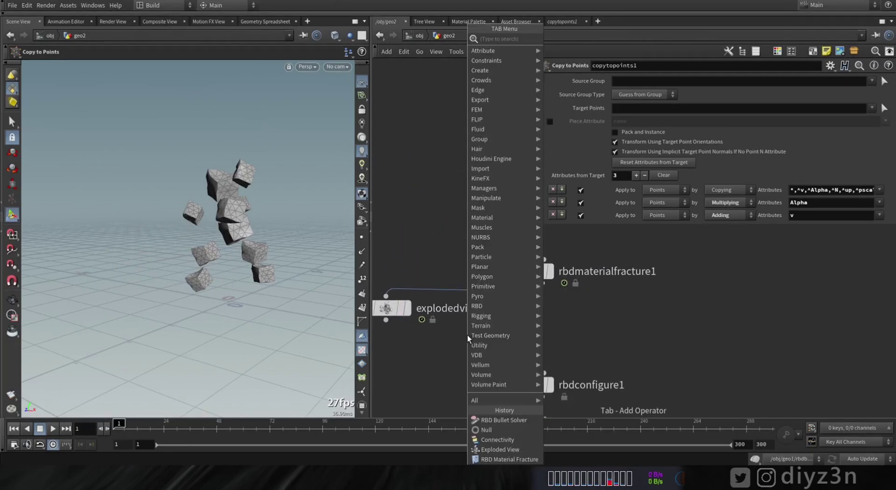
pyautogui.write('nu')
pyautogui.click(555, 39)
pyautogui.click(433, 351)
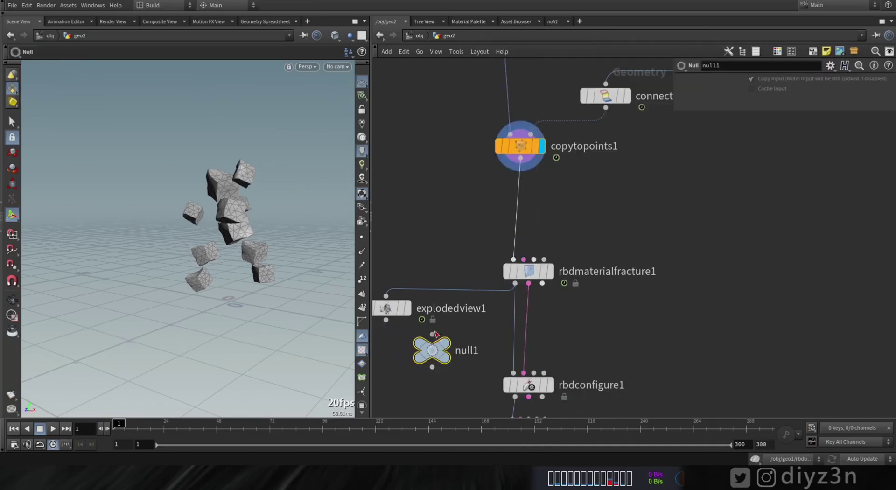
pyautogui.click(460, 325)
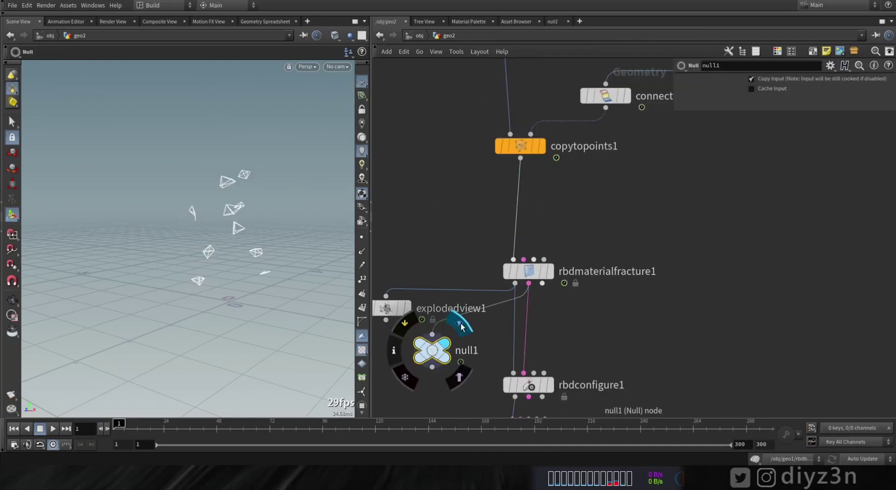
# Display the RBD Bullet Solver and connect RBD Configure's constraint geometry output to its constraint input
pyautogui.moveTo(560, 373); pyautogui.dragTo(546, 288, button='middle')
pyautogui.click(536, 299)
pyautogui.moveTo(541, 352)
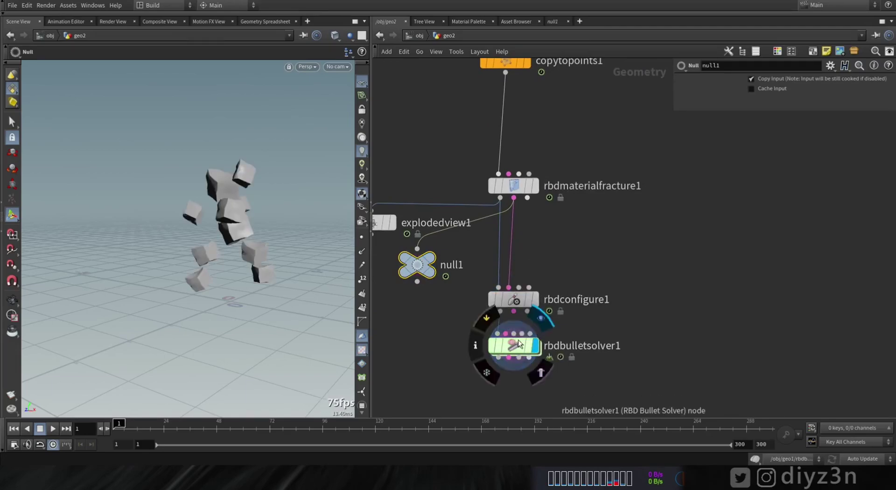
pyautogui.click(536, 348)
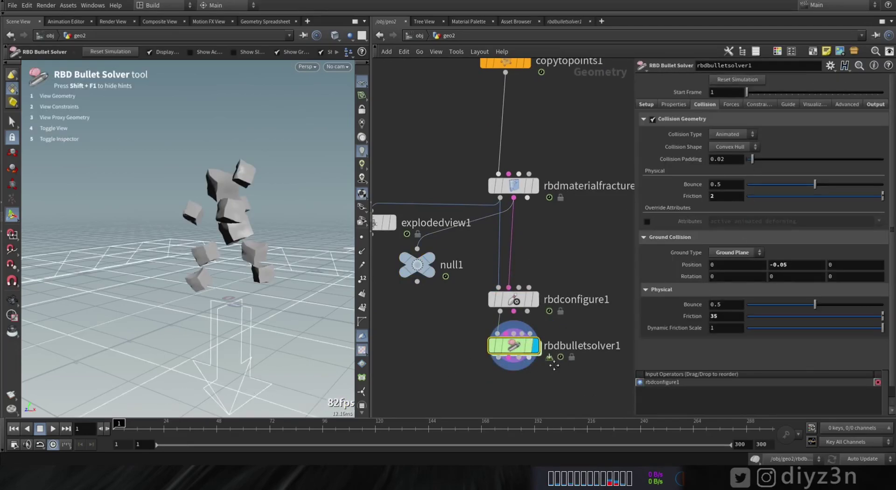
pyautogui.moveTo(553, 364); pyautogui.dragTo(534, 345, button='middle')
pyautogui.click(494, 293)
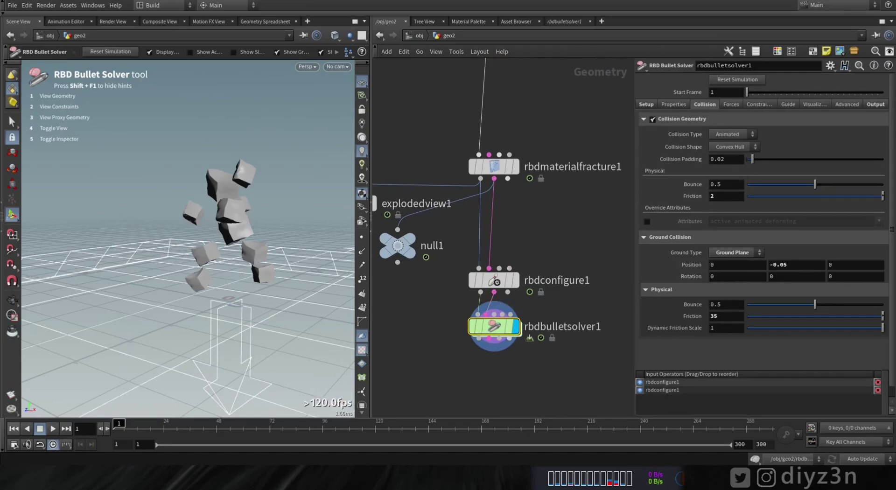
# Play the RBD Bullet Solver simulation with the constraints connected, reframing the creature in the viewport
pyautogui.click(52, 429)
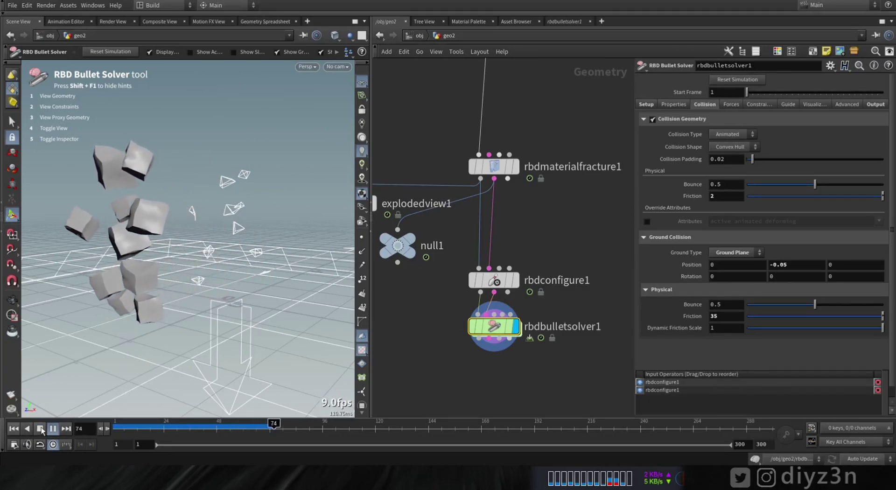
pyautogui.click(40, 428)
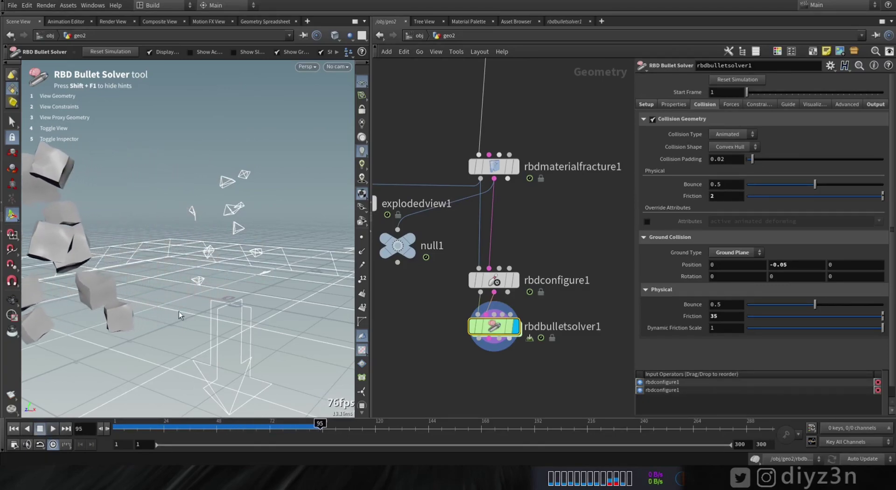
pyautogui.press('Escape')
pyautogui.moveTo(176, 304); pyautogui.dragTo(197, 299)
pyautogui.click(54, 428)
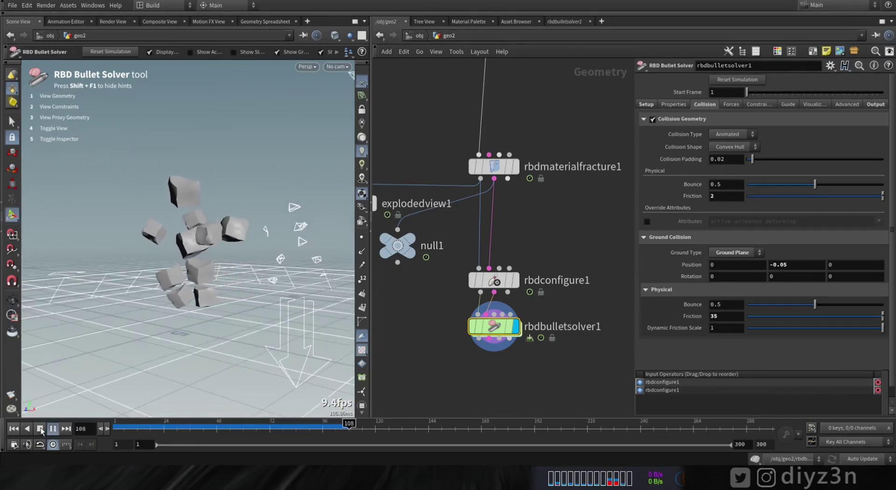
pyautogui.click(40, 428)
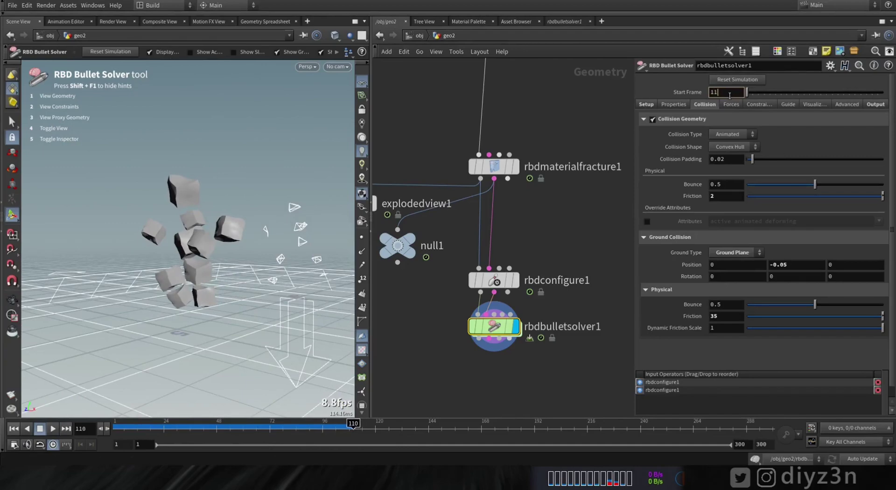
# Set the RBD Bullet Solver's start frame and the timeline's playback start to 100
pyautogui.click(141, 444)
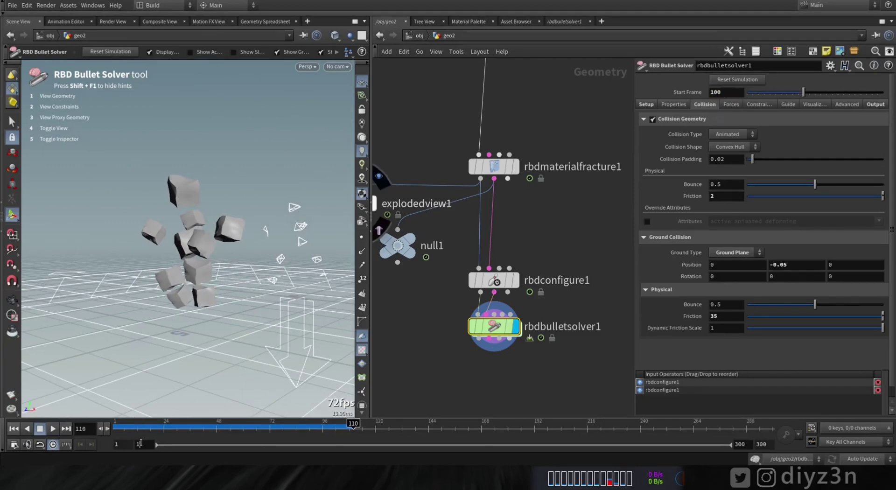
pyautogui.write('00')
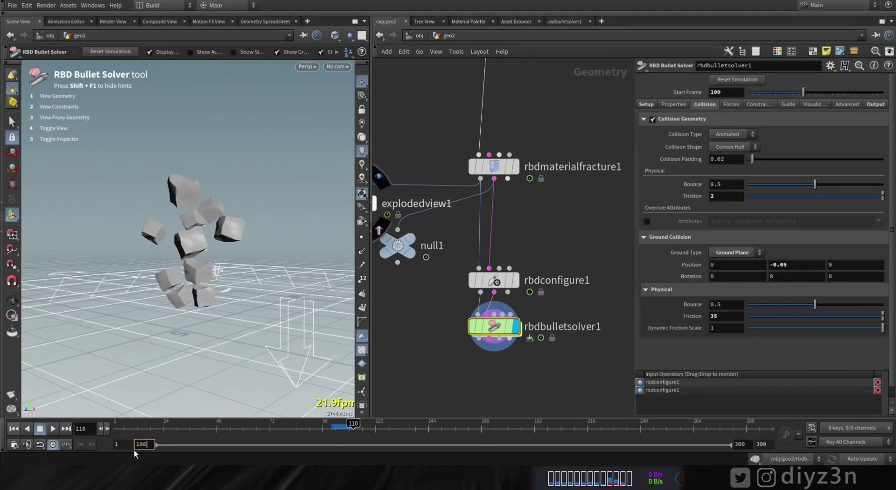
pyautogui.press('Return')
# Play the simulation from frame 100 and check the fracturing pieces up close
pyautogui.click(53, 429)
pyautogui.click(53, 429)
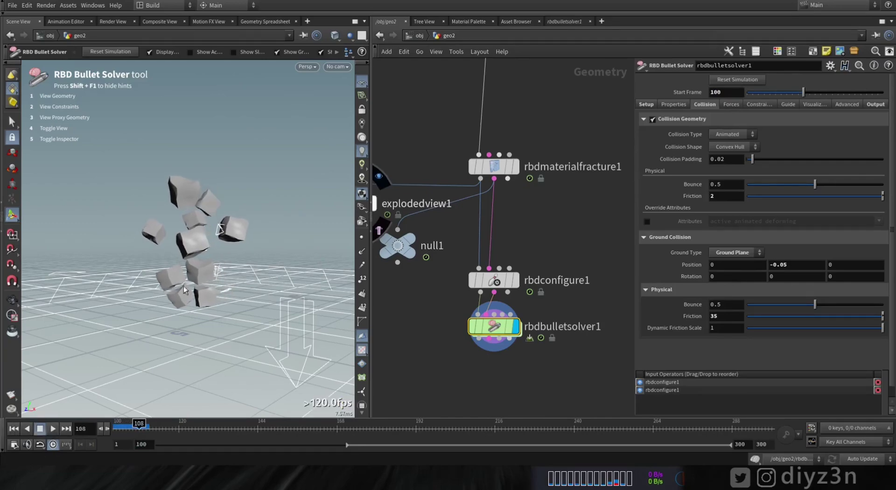
pyautogui.moveTo(237, 256)
pyautogui.keyDown('alt'); pyautogui.mouseDown()
pyautogui.moveTo(262, 246)
pyautogui.moveTo(242, 250)
pyautogui.mouseUp(); pyautogui.keyUp('alt')
pyautogui.scroll(3, 254, 249)
pyautogui.click(53, 430)
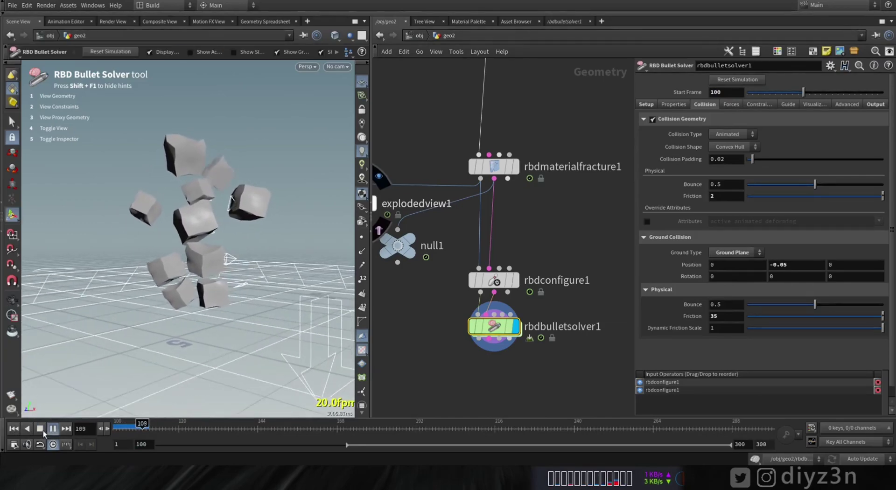
pyautogui.click(41, 431)
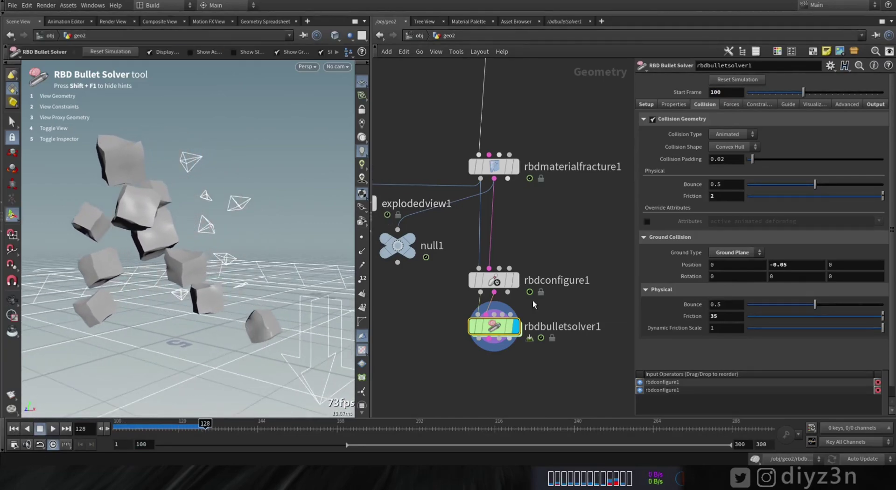
# Disconnect the constraint geometry from the RBD Bullet Solver and replay the simulation from frame 100
pyautogui.moveTo(497, 326); pyautogui.dragTo(496, 361)
pyautogui.rightClick(491, 319)
pyautogui.click(505, 348)
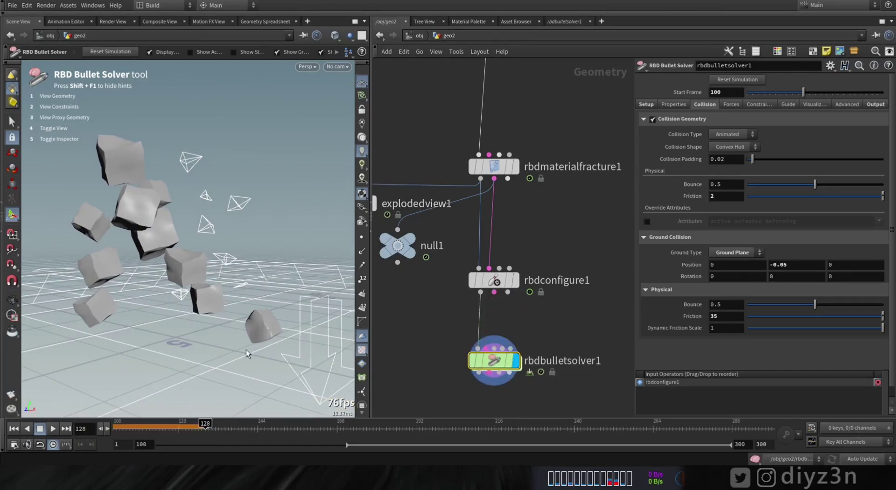
pyautogui.click(14, 428)
pyautogui.click(53, 429)
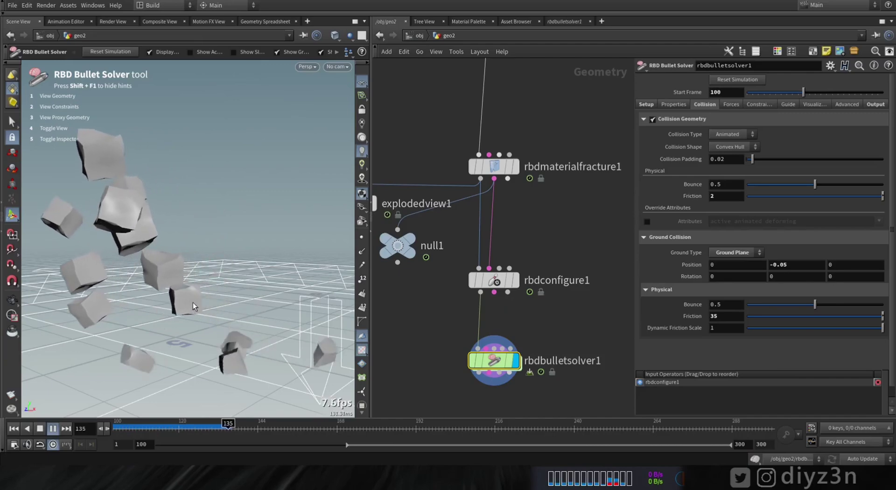
pyautogui.keyDown('alt'); pyautogui.moveTo(162, 323); pyautogui.dragTo(191, 291, button='right'); pyautogui.keyUp('alt')
pyautogui.keyDown('alt'); pyautogui.moveTo(190, 291); pyautogui.dragTo(218, 281, button='middle'); pyautogui.keyUp('alt')
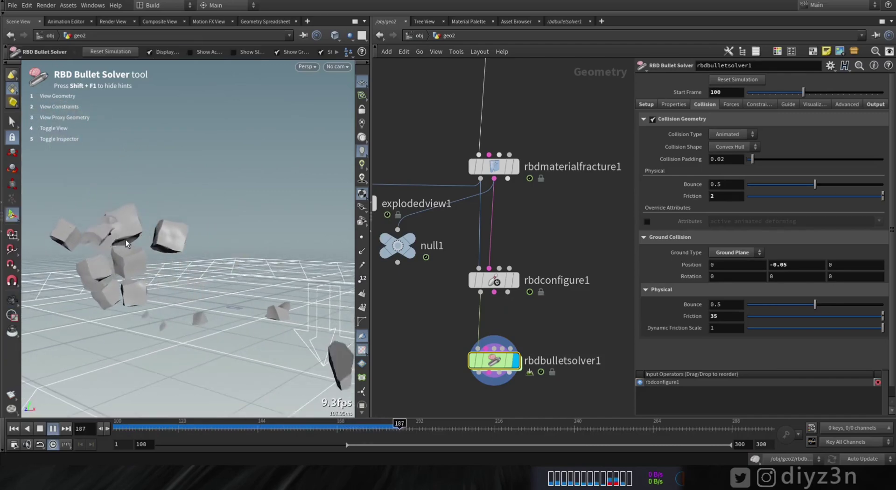
# Reconnect the constraint geometry to the RBD Bullet Solver and set the solver's start frame and the timeline's playback start to 150
pyautogui.click(14, 429)
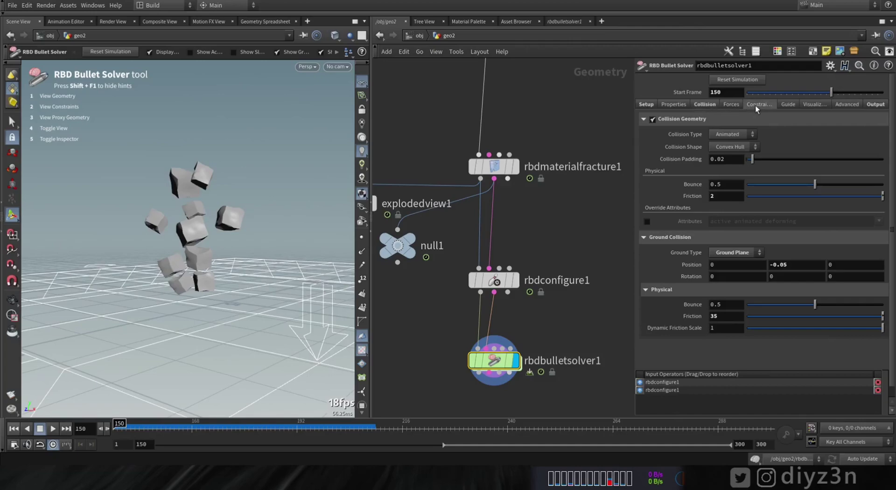
# Set the solver's break threshold to the Glue constraints, turning off Distance Threshold and turning on Impact Threshold at 0
pyautogui.click(755, 105)
pyautogui.click(798, 157)
pyautogui.click(873, 157)
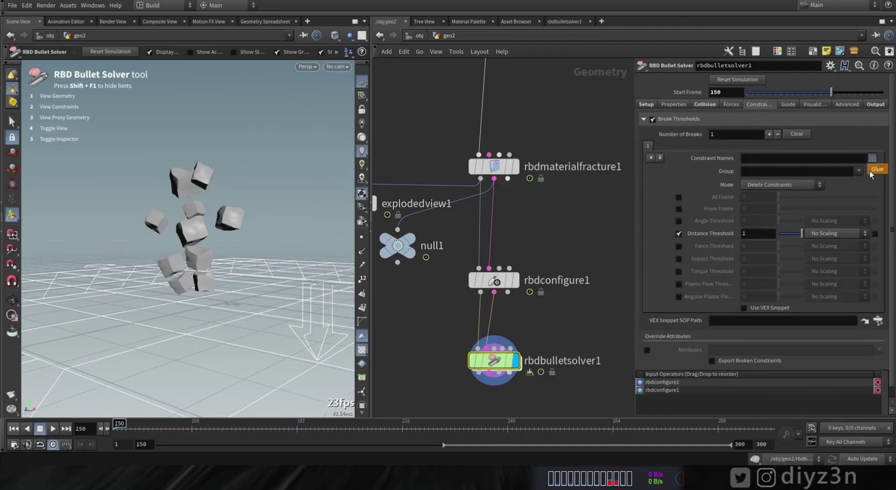
pyautogui.click(678, 233)
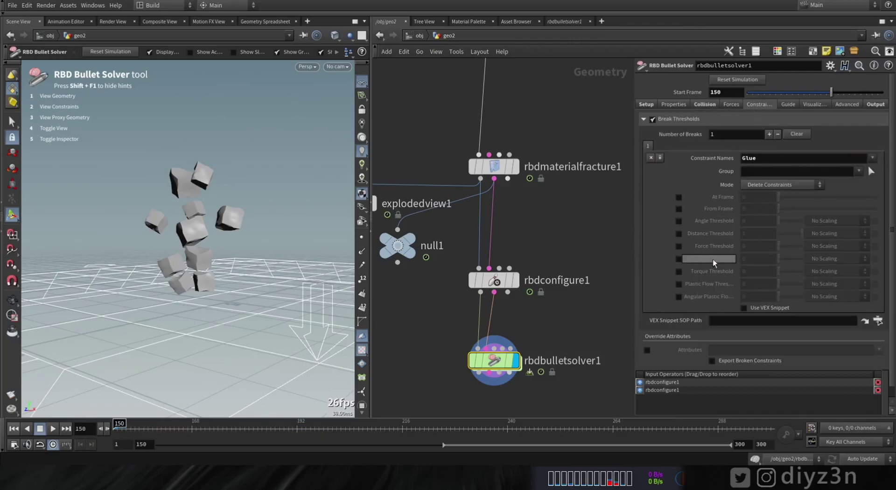
pyautogui.click(679, 259)
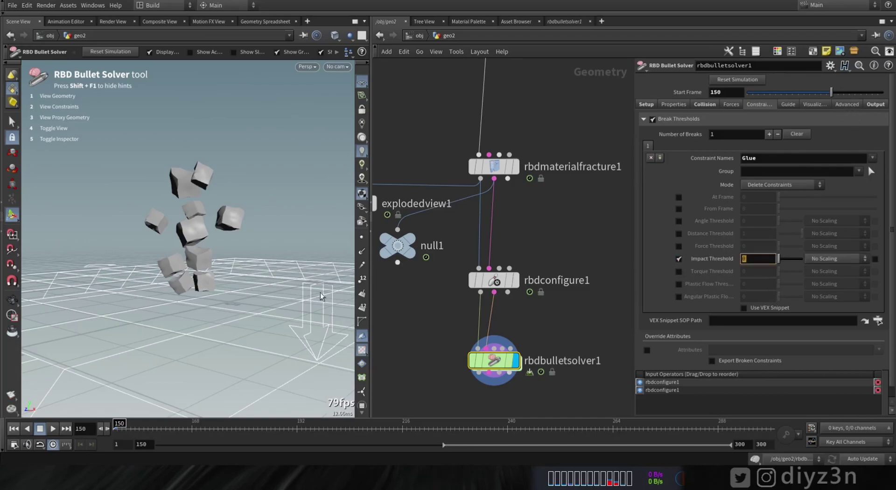
# Play the simulation from frame 150 to check how the glued pieces break, and return to the start frame
pyautogui.click(53, 429)
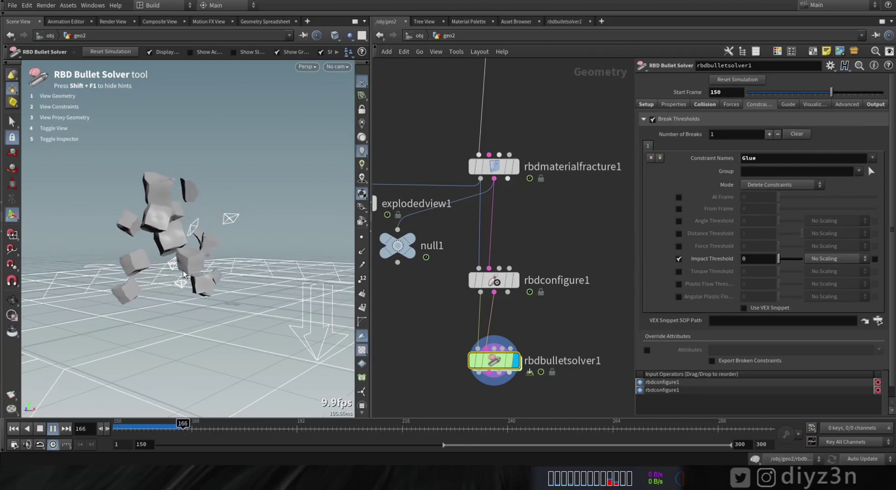
pyautogui.click(40, 429)
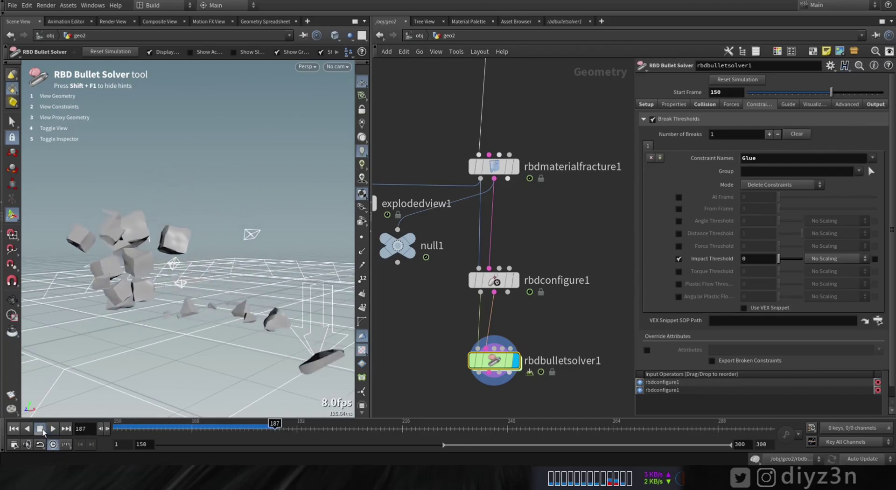
pyautogui.click(15, 429)
# Set the false color mode of the solver's constraint geometry visualization to Impact
pyautogui.click(814, 104)
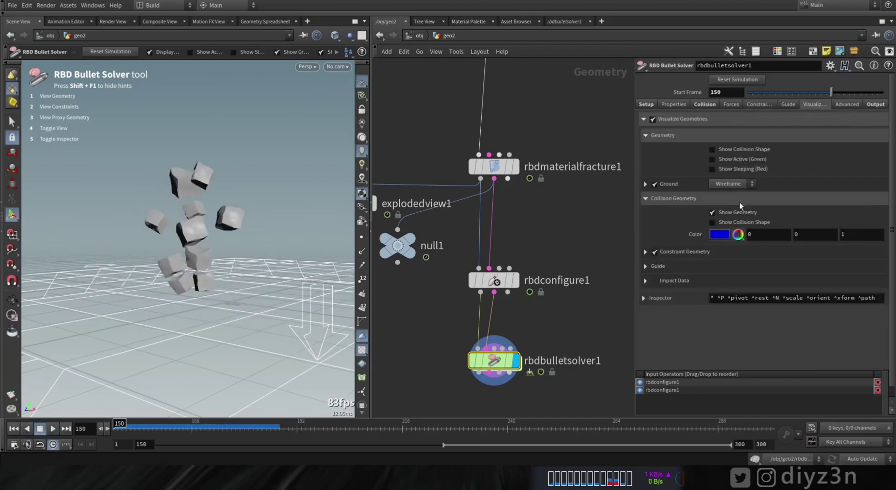
pyautogui.click(686, 252)
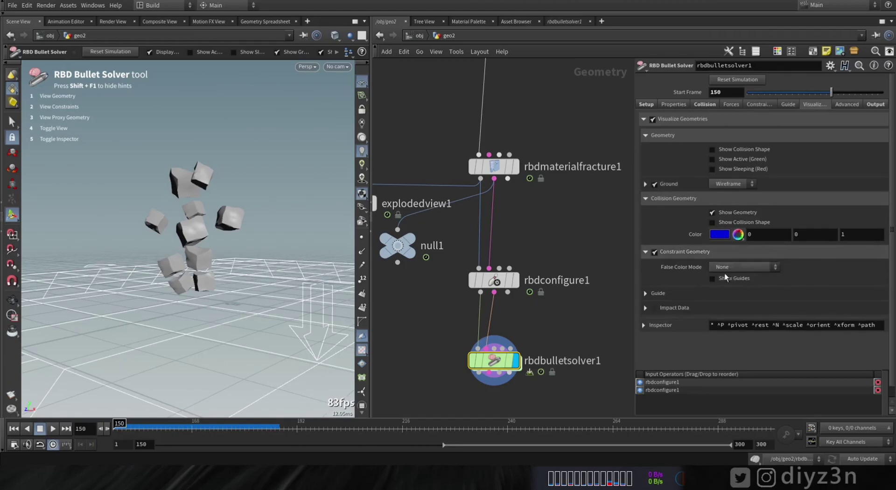
pyautogui.click(728, 267)
pyautogui.click(731, 326)
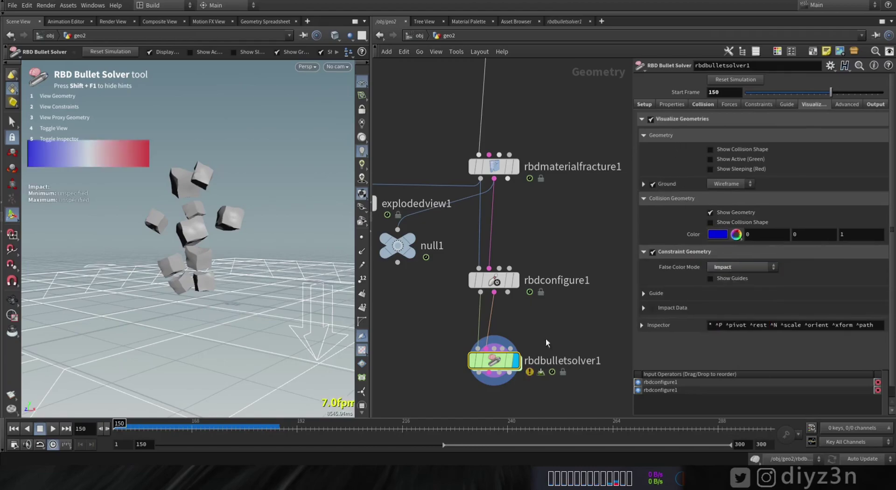
# Set the Impact Threshold for breaking the Glue constraints to 10
pyautogui.click(769, 102)
pyautogui.click(750, 258)
pyautogui.write('0')
pyautogui.press('Return')
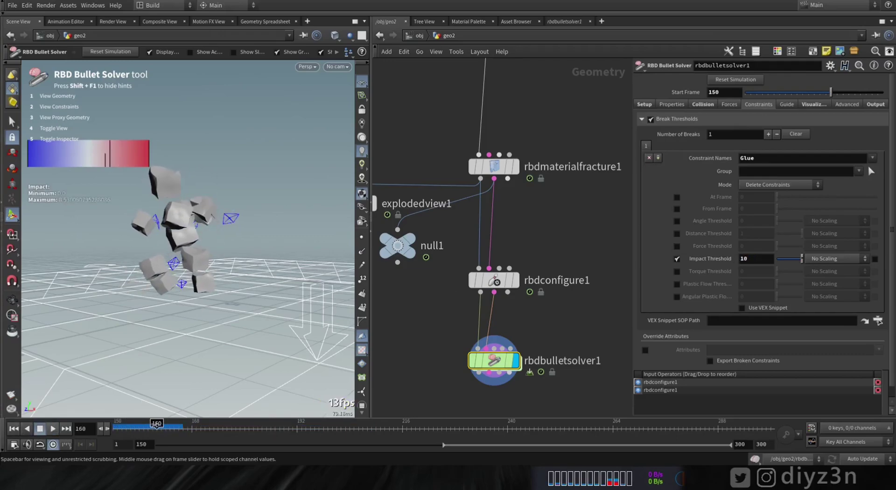
# Change the viewport's background color scheme from Light to the black one in the display options
pyautogui.press('d')
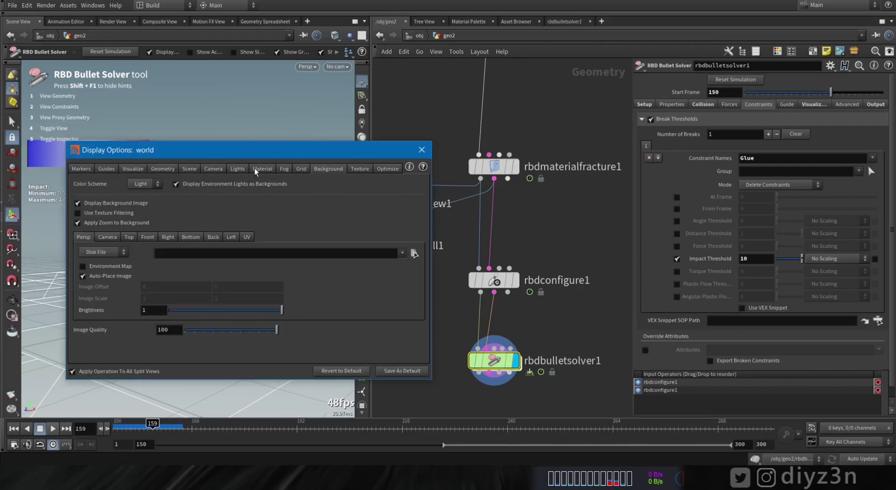
pyautogui.click(301, 169)
pyautogui.click(242, 169)
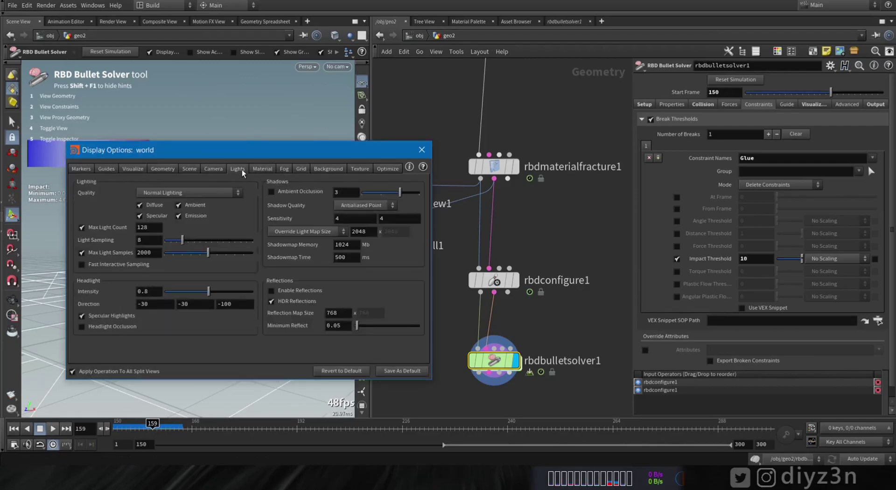
pyautogui.click(203, 169)
pyautogui.click(263, 170)
pyautogui.click(323, 168)
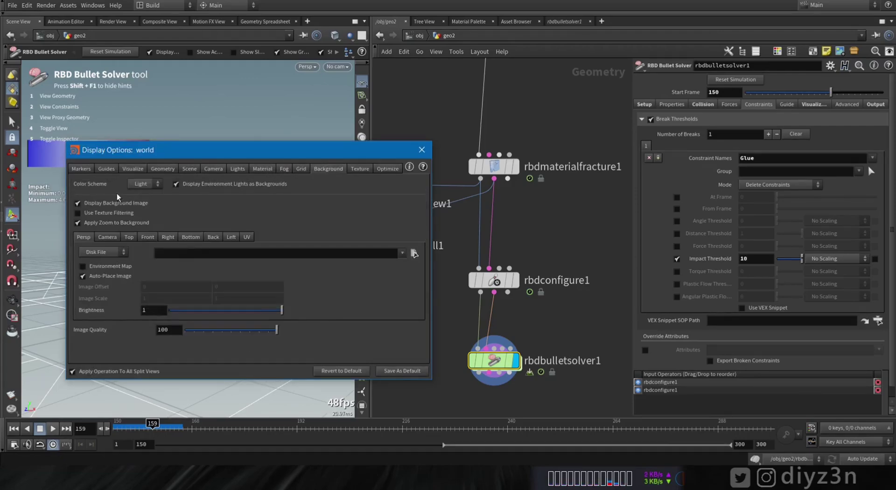
pyautogui.click(138, 204)
pyautogui.click(422, 150)
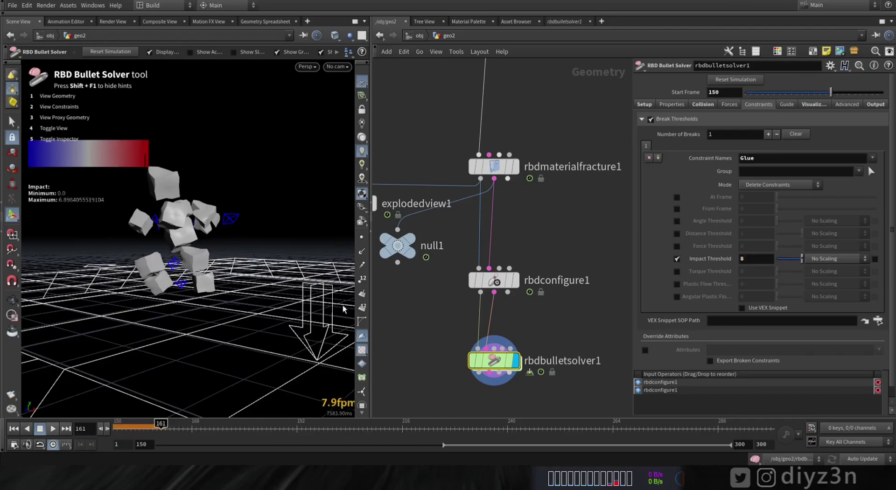
# Turn off the solver's ground visualization, play the simulation to check the constraint impacts, and return to frame 150
pyautogui.click(814, 105)
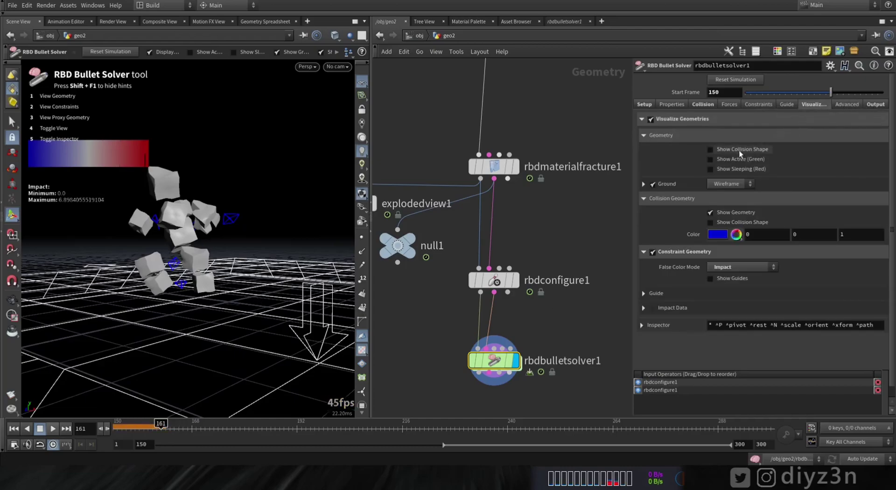
pyautogui.click(653, 184)
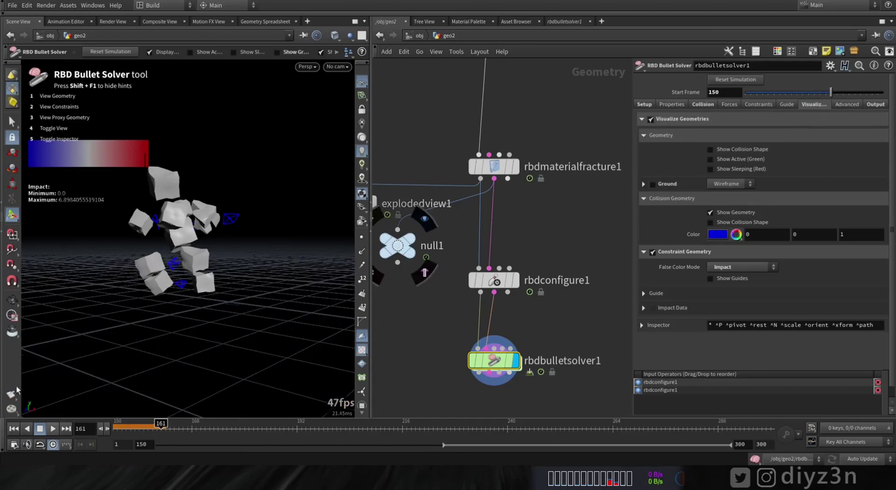
pyautogui.click(53, 429)
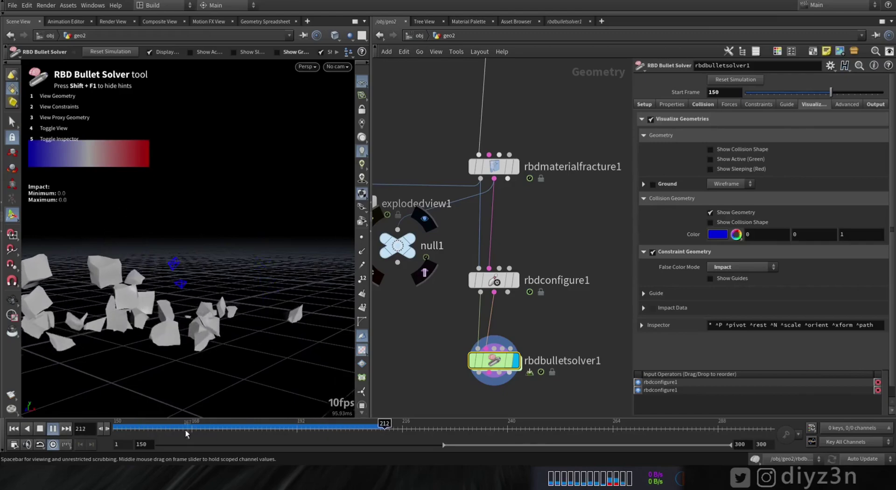
pyautogui.click(139, 425)
pyautogui.moveTo(139, 425); pyautogui.dragTo(70, 429)
# Review the solver's collision and constraint break settings while replaying the simulation from frame 150
pyautogui.click(703, 105)
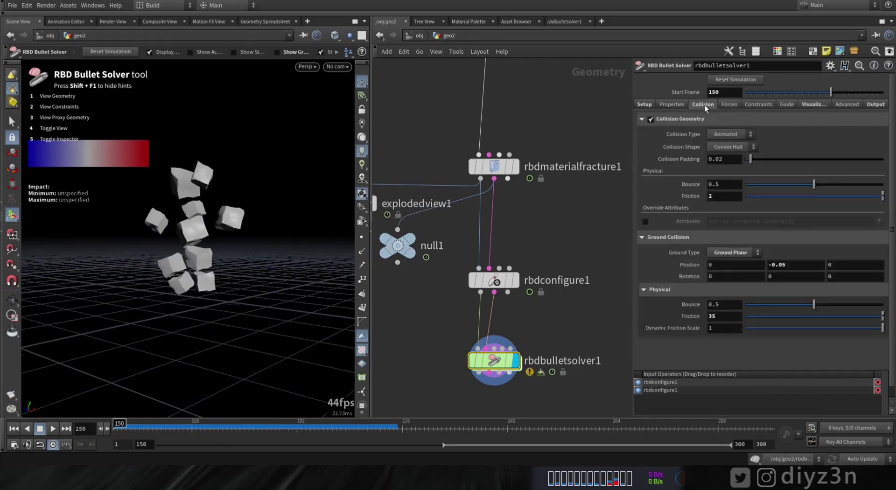
pyautogui.click(57, 430)
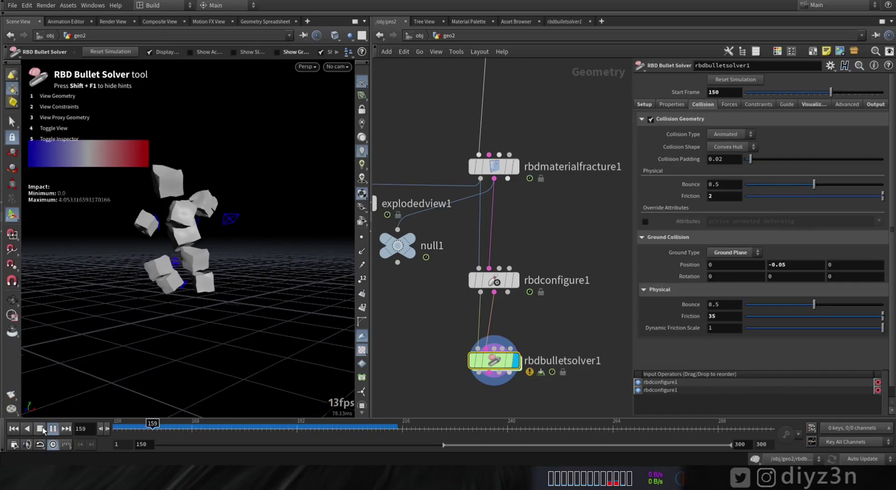
pyautogui.click(757, 104)
pyautogui.click(678, 259)
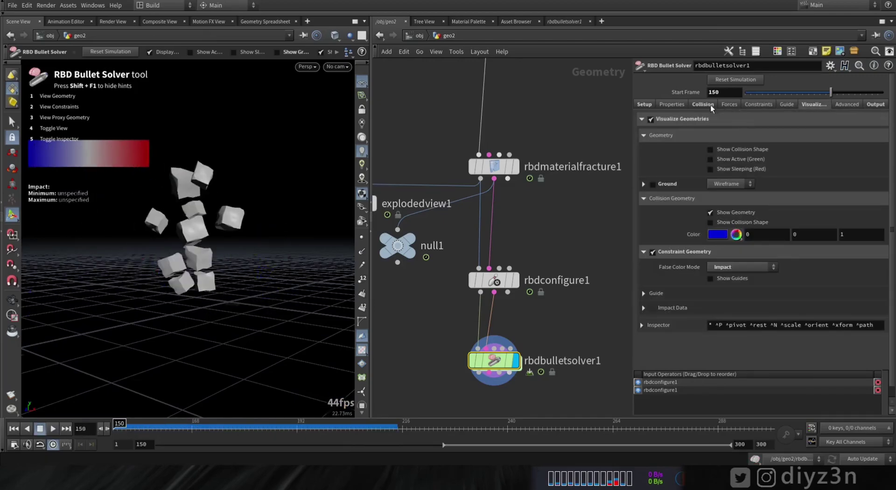
pyautogui.click(706, 105)
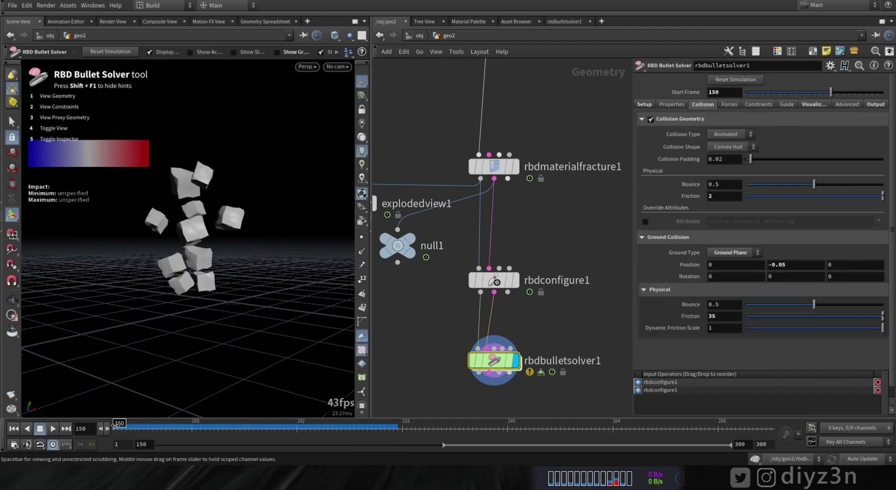
pyautogui.click(53, 429)
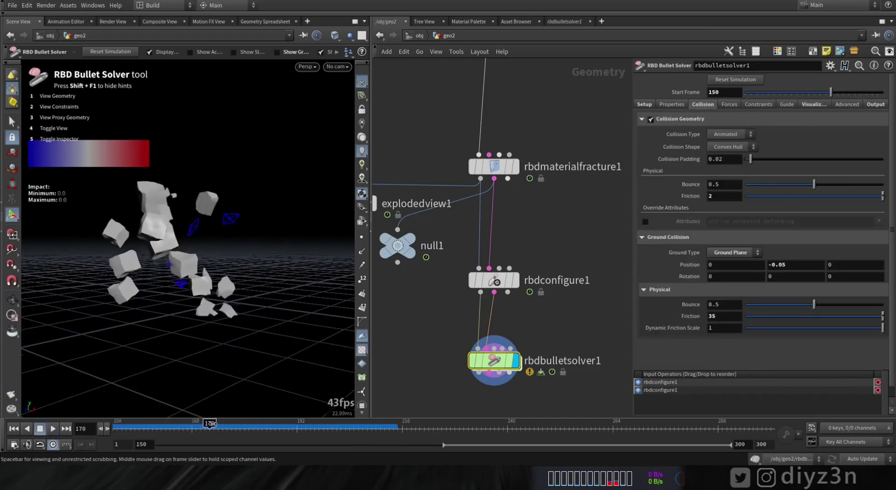
pyautogui.click(758, 104)
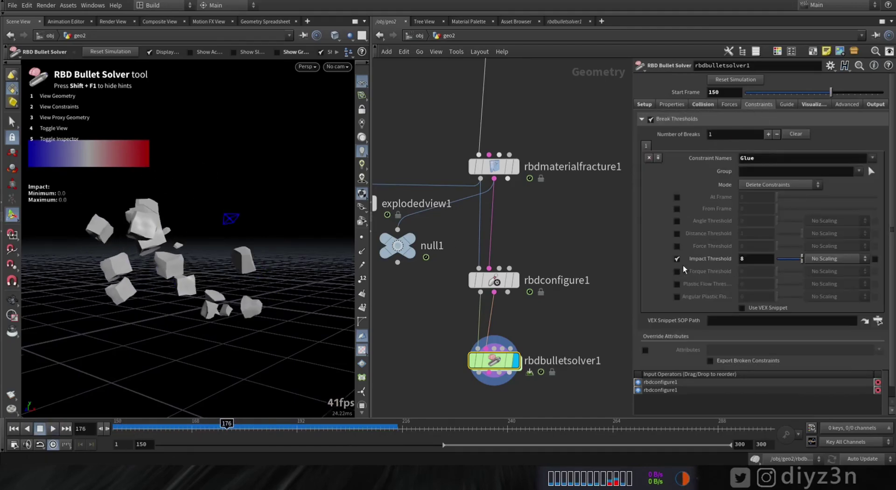